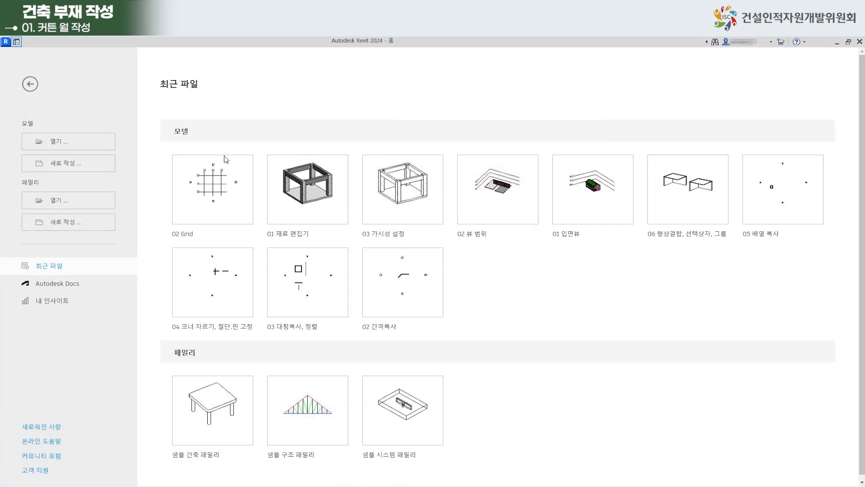
Open the project file 01 시작.rvt from the lesson 5 basics exercise folder.
{"action": "left_click", "coordinate": [77, 148]}
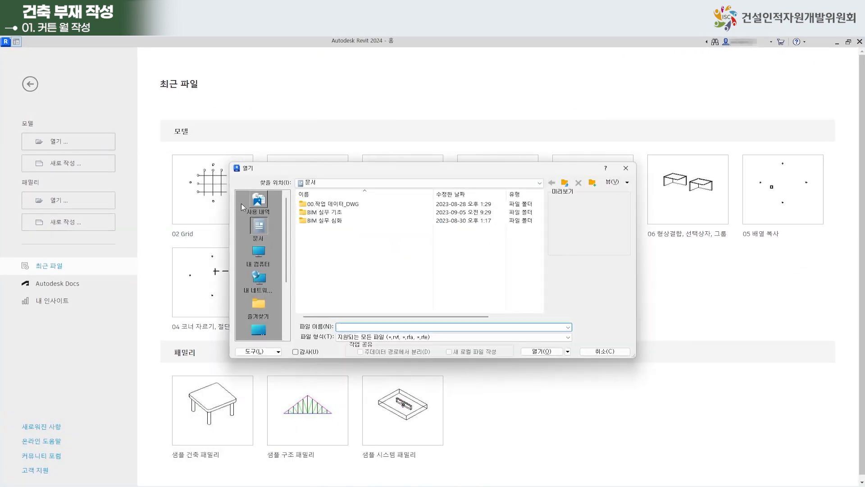
{"action": "double_click", "coordinate": [337, 214]}
{"action": "double_click", "coordinate": [345, 236]}
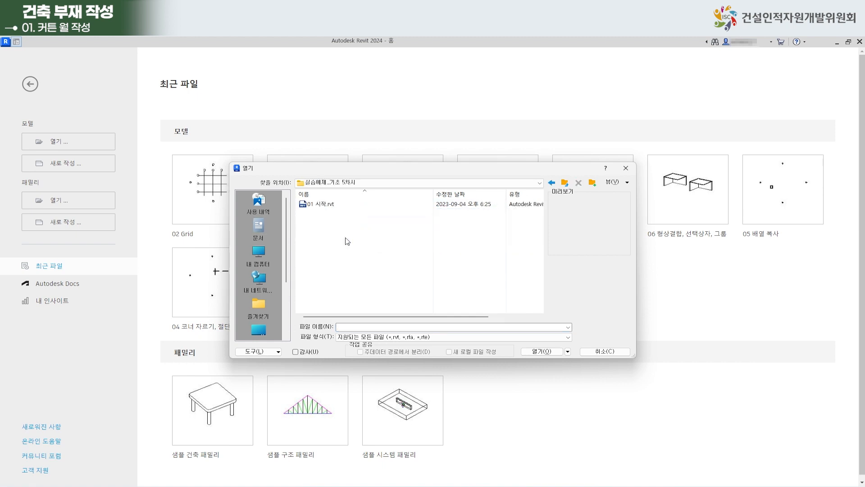
{"action": "left_click", "coordinate": [331, 204]}
{"action": "left_click", "coordinate": [542, 352]}
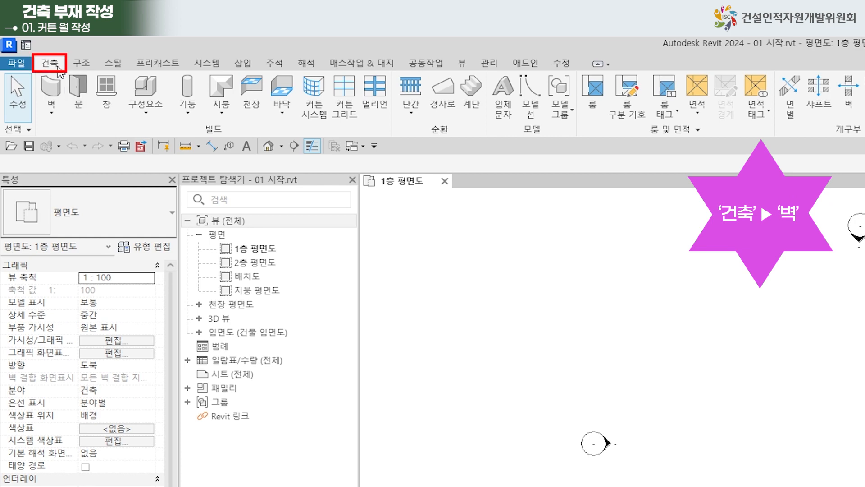
Start an architectural wall and choose the curtain wall type 커튼월.
{"action": "left_click", "coordinate": [52, 90]}
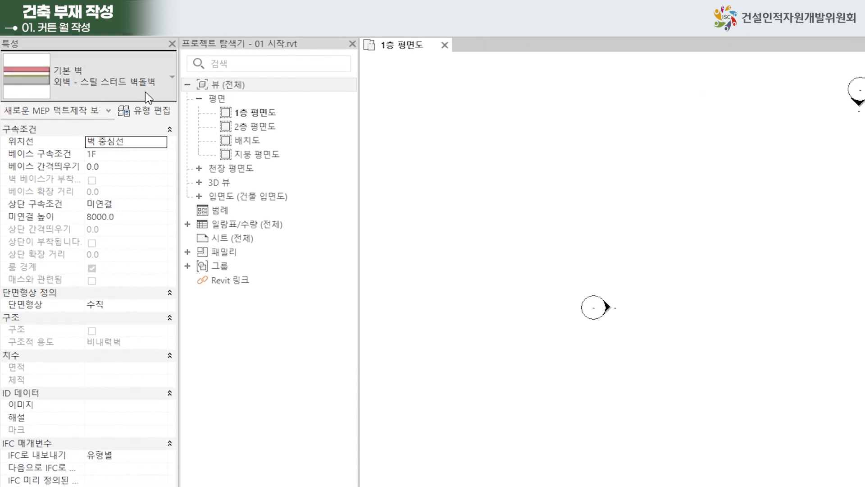
{"action": "left_click", "coordinate": [172, 82]}
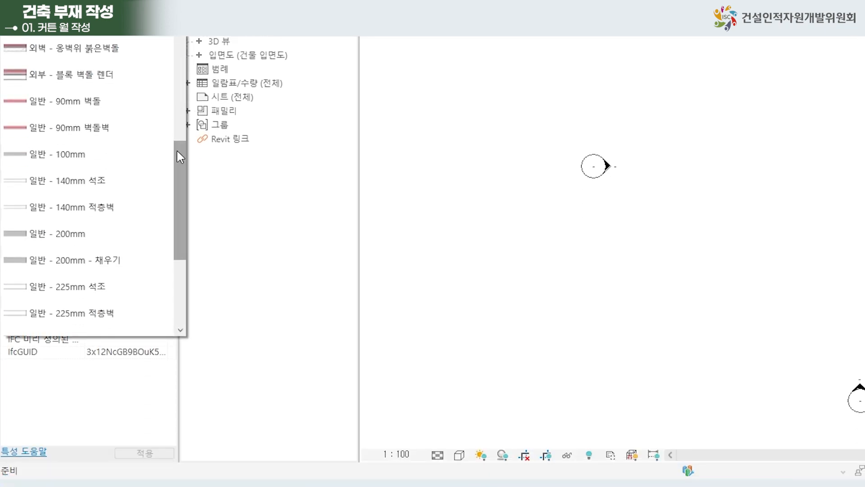
{"action": "scroll", "coordinate": [181, 356], "scroll_direction": "down", "scroll_amount": 1}
{"action": "scroll", "coordinate": [182, 215], "scroll_direction": "down", "scroll_amount": 1}
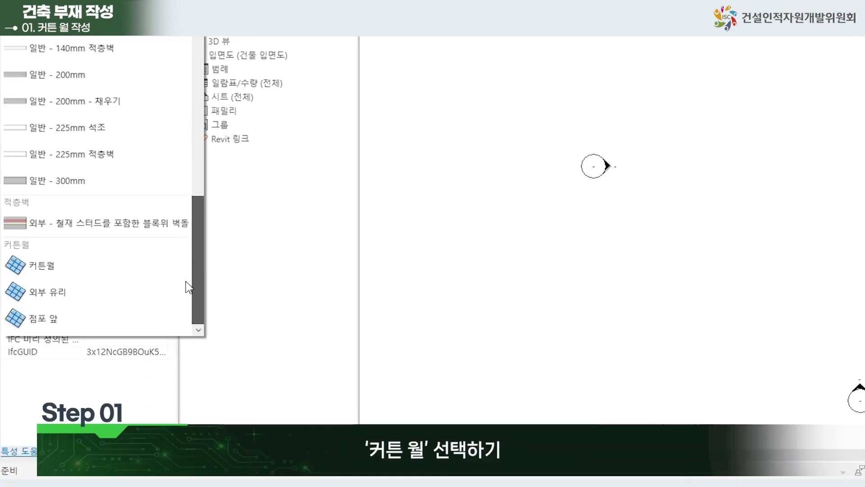
{"action": "left_click", "coordinate": [81, 269]}
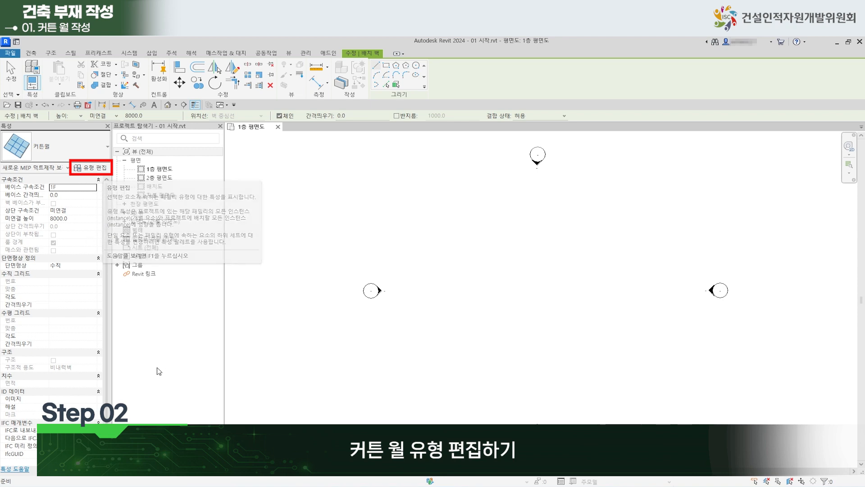
Duplicate the curtain wall type under the name #TEST1.
{"action": "left_click", "coordinate": [96, 169]}
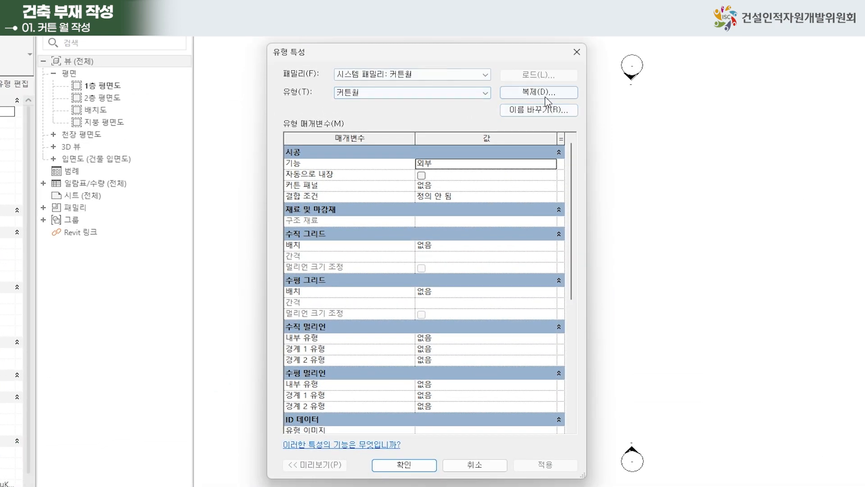
{"action": "left_click", "coordinate": [471, 173]}
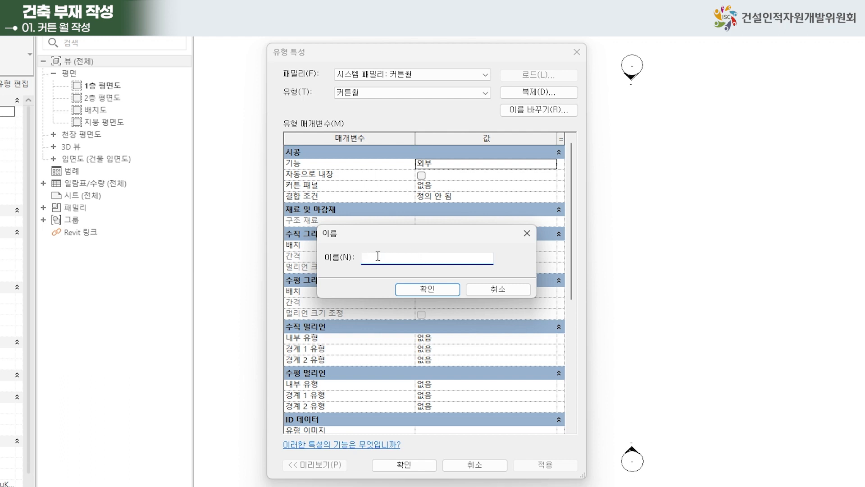
{"action": "type", "text": "ㅋ"}
{"action": "type", "text": "TEST1"}
{"action": "left_click", "coordinate": [417, 291]}
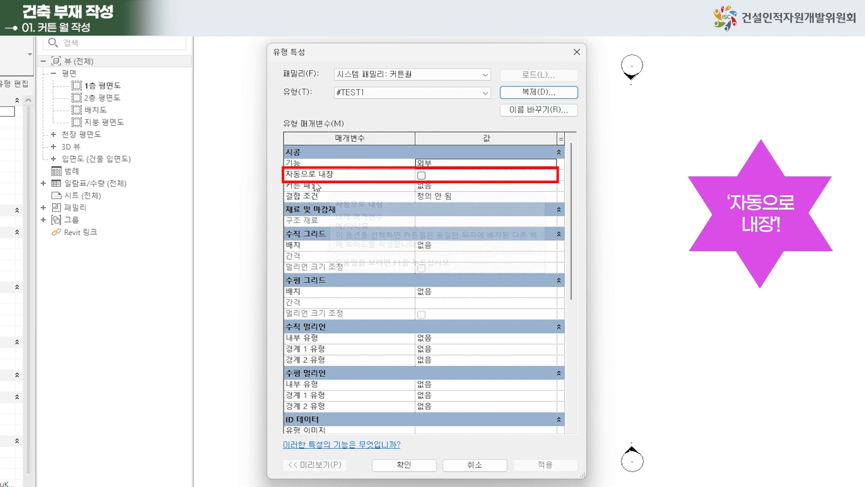
Enable automatic embedding (자동으로 내장) for the #TEST1 curtain wall type and accept the type properties.
{"action": "left_click", "coordinate": [421, 177]}
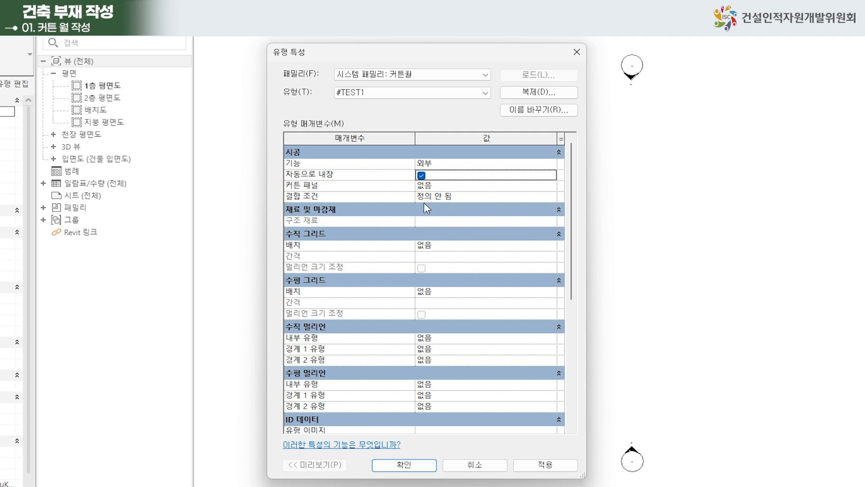
{"action": "left_click", "coordinate": [409, 469]}
{"action": "left_click", "coordinate": [408, 469]}
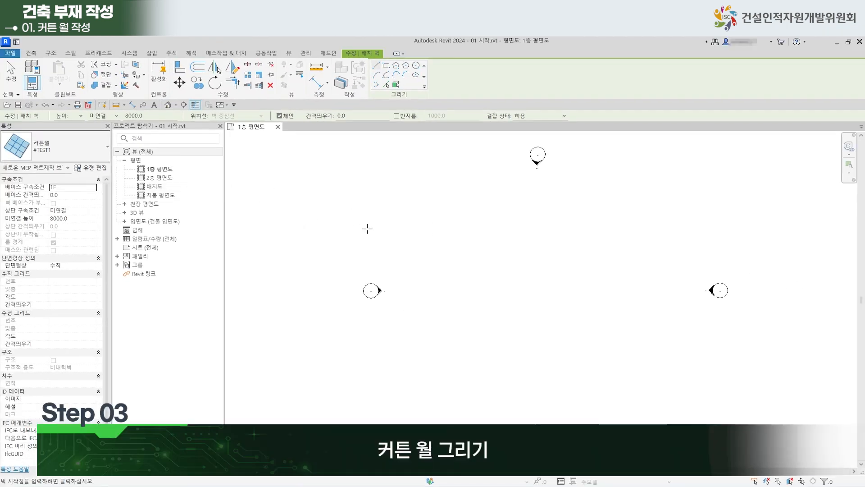
Draw a horizontal #TEST1 curtain wall 3000 mm long between the elevation markers in the first-floor plan.
{"action": "left_click", "coordinate": [447, 258]}
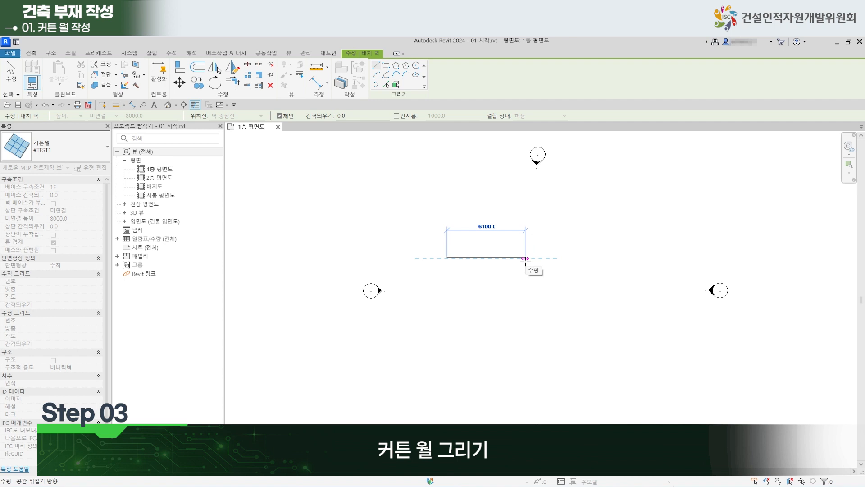
{"action": "scroll", "coordinate": [523, 261], "scroll_direction": "up", "scroll_amount": 3}
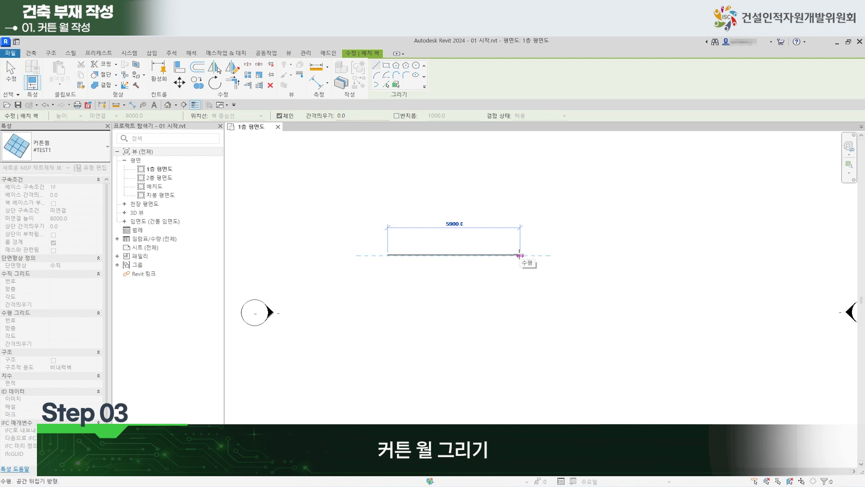
{"action": "type", "text": "6000"}
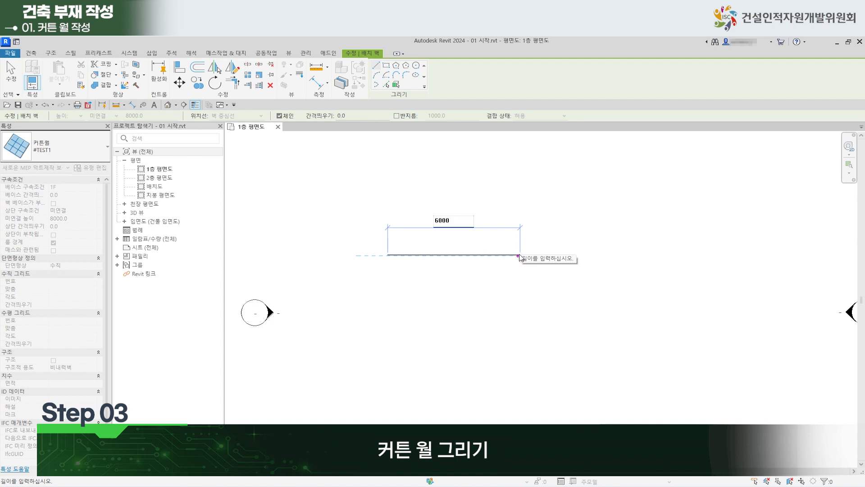
{"action": "key", "text": "BackSpace"}
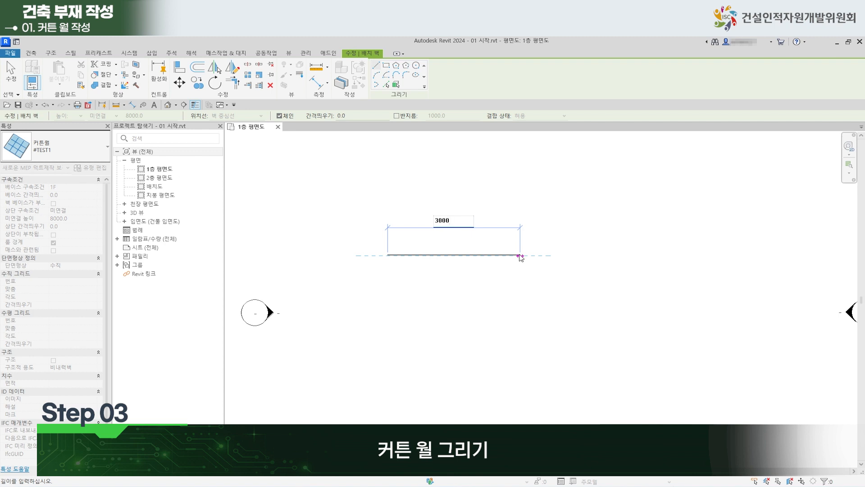
{"action": "key", "text": "Return"}
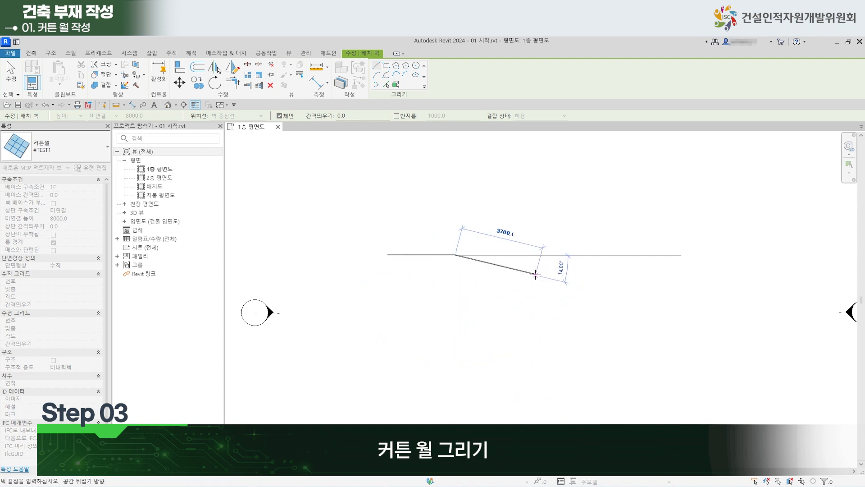
{"action": "key", "text": "Escape"}
{"action": "scroll", "coordinate": [386, 247], "scroll_direction": "up", "scroll_amount": 5}
{"action": "scroll", "coordinate": [386, 247], "scroll_direction": "up", "scroll_amount": 2}
{"action": "middle_click_drag", "start_coordinate": [323, 289], "coordinate": [378, 292]}
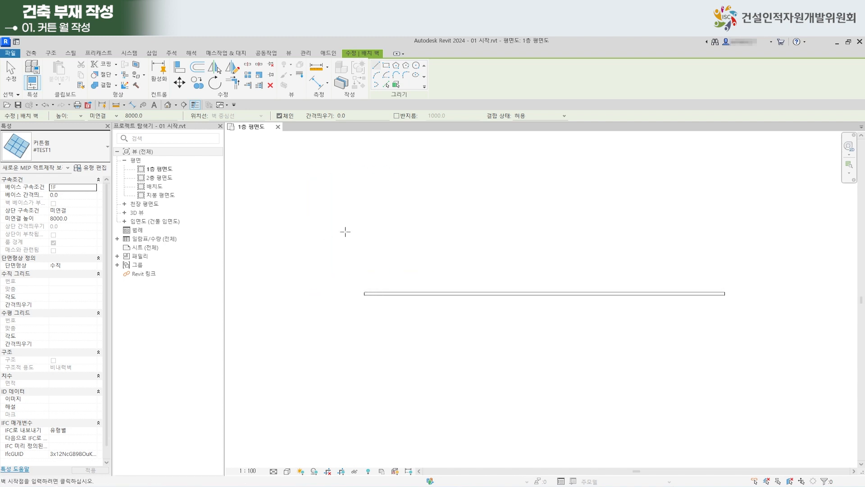
{"action": "key", "text": "Escape"}
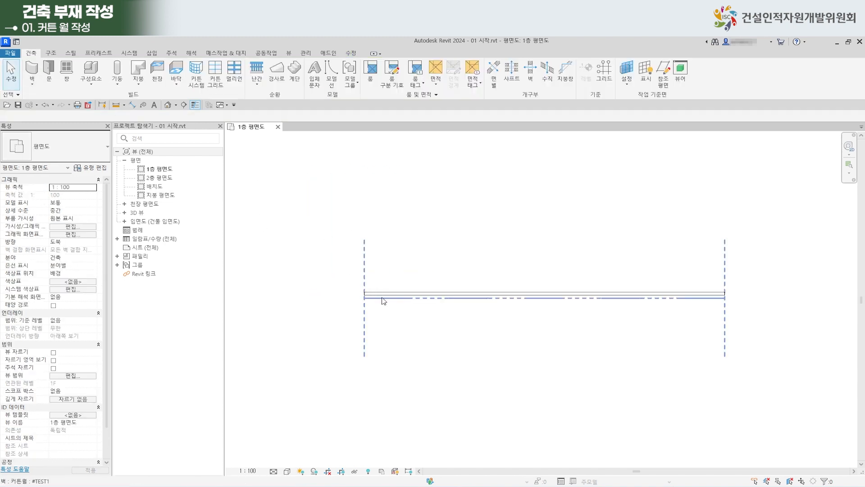
Select the new curtain wall in plan and examine its outline and centre line up close.
{"action": "left_click", "coordinate": [383, 298]}
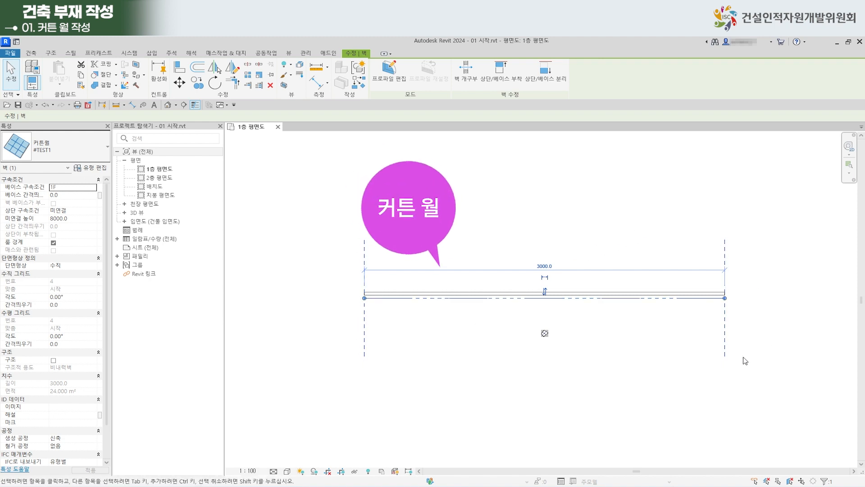
{"action": "scroll", "coordinate": [572, 334], "scroll_direction": "up", "scroll_amount": 1}
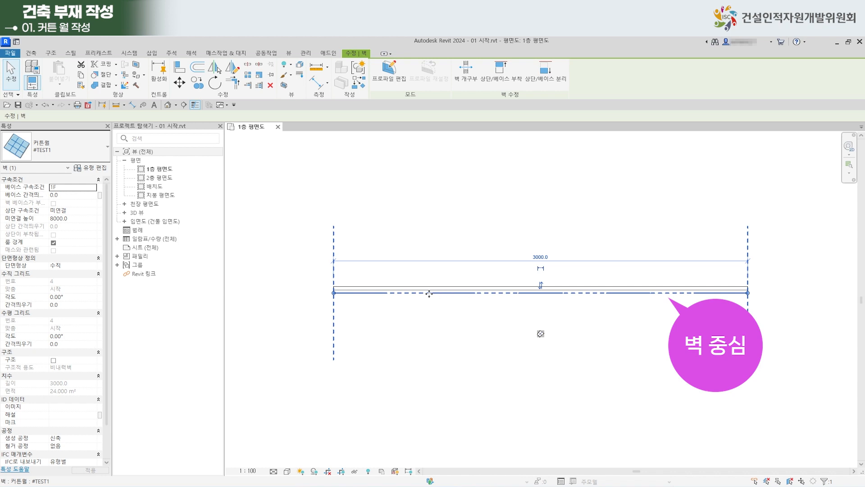
{"action": "scroll", "coordinate": [514, 302], "scroll_direction": "up", "scroll_amount": 3}
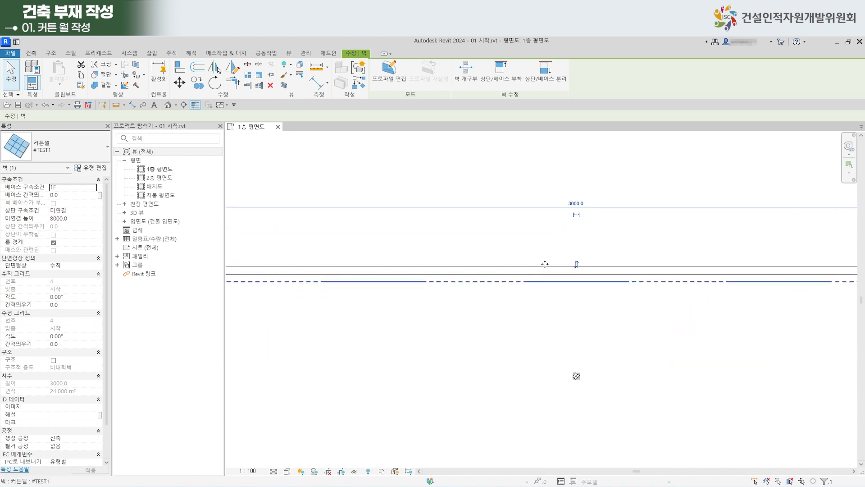
{"action": "scroll", "coordinate": [538, 304], "scroll_direction": "down", "scroll_amount": 3}
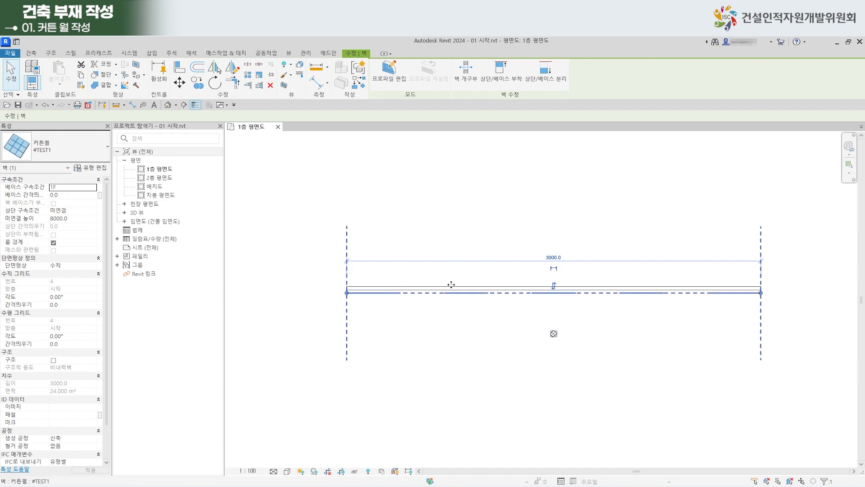
Open the {3D} view and set its visual style to shaded (음영처리) to show the curtain wall panel.
{"action": "double_click", "coordinate": [137, 212]}
{"action": "double_click", "coordinate": [144, 223]}
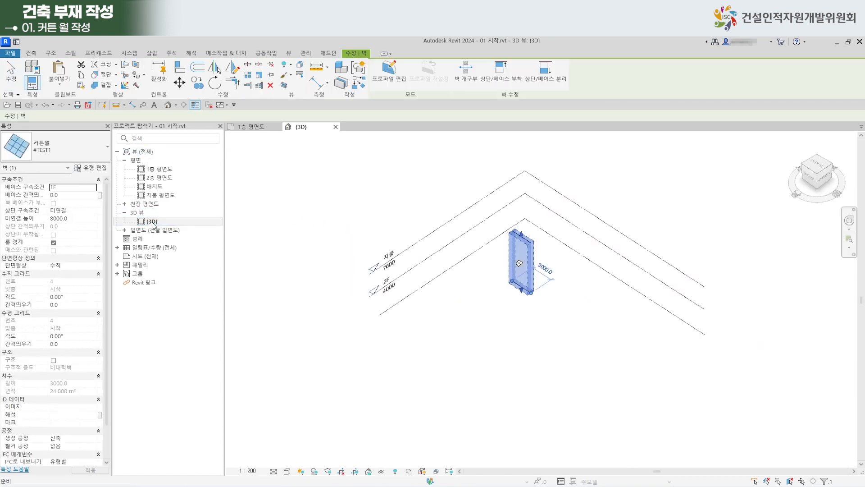
{"action": "scroll", "coordinate": [550, 246], "scroll_direction": "up", "scroll_amount": 3}
{"action": "left_click", "coordinate": [715, 257]}
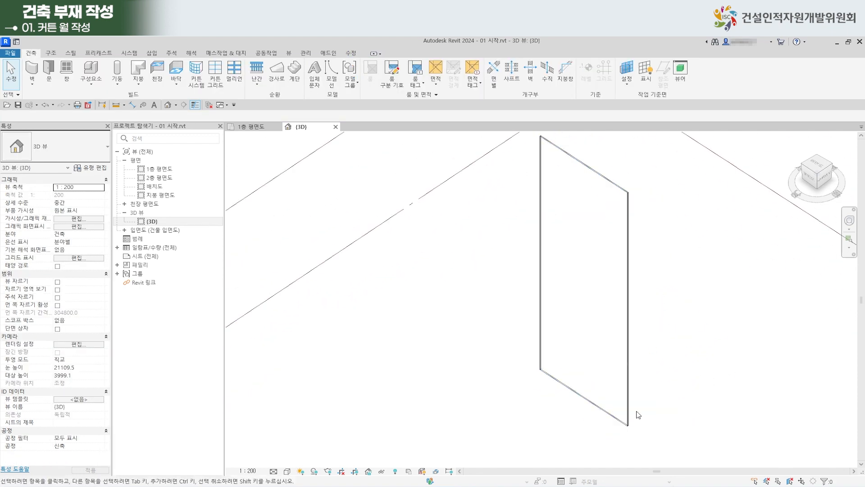
{"action": "left_click", "coordinate": [569, 389]}
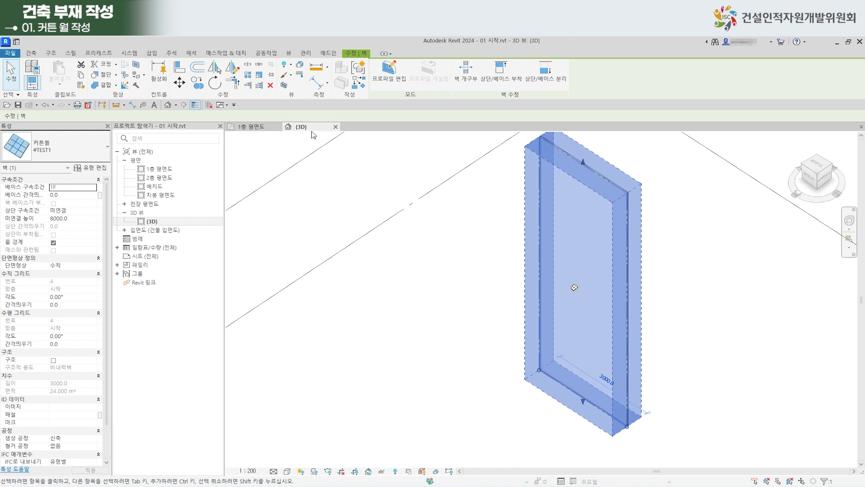
{"action": "left_click", "coordinate": [288, 471]}
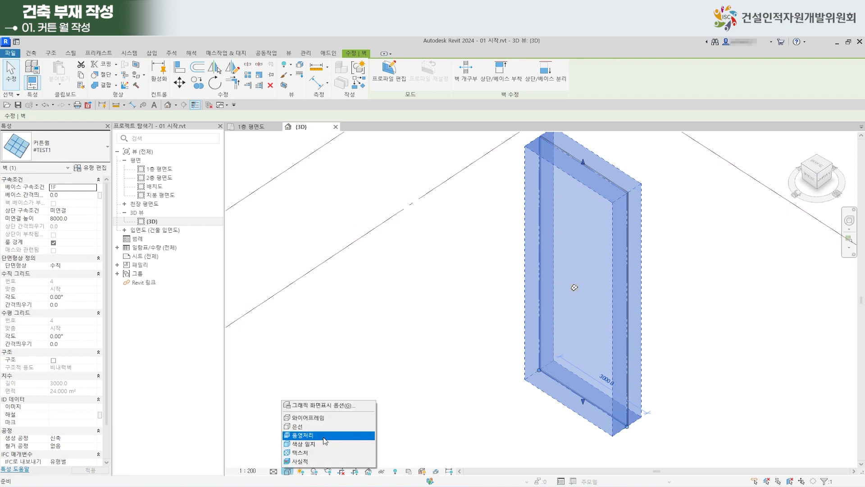
{"action": "left_click", "coordinate": [324, 433]}
{"action": "left_click", "coordinate": [696, 372]}
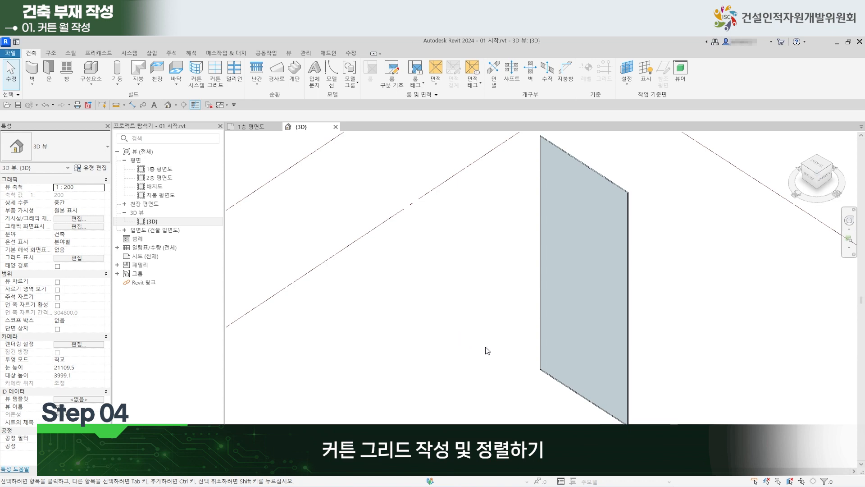
Add a vertical curtain grid line about 1200 mm from the wall's left edge and a horizontal one about 2900 mm below its top.
{"action": "mouse_move", "coordinate": [480, 356]}
{"action": "middle_mouse_down", "text": "shift"}
{"action": "mouse_move", "coordinate": [506, 361]}
{"action": "mouse_move", "coordinate": [483, 354]}
{"action": "middle_mouse_up", "text": "shift"}
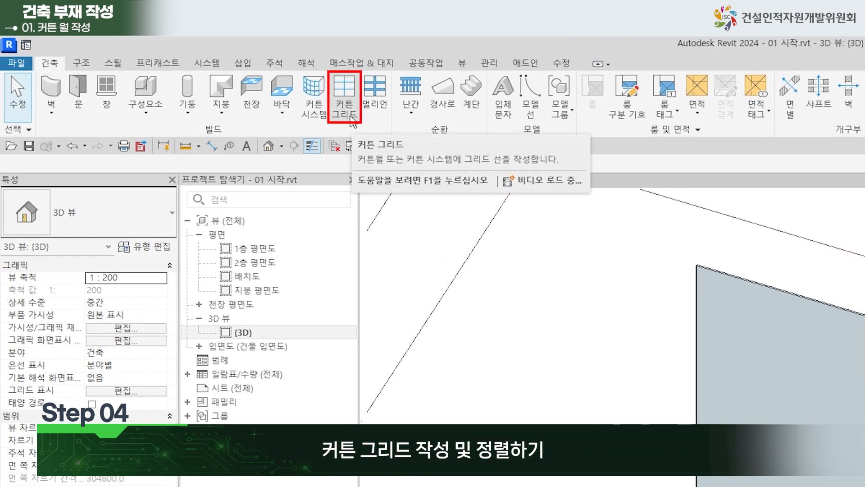
{"action": "left_click", "coordinate": [351, 116]}
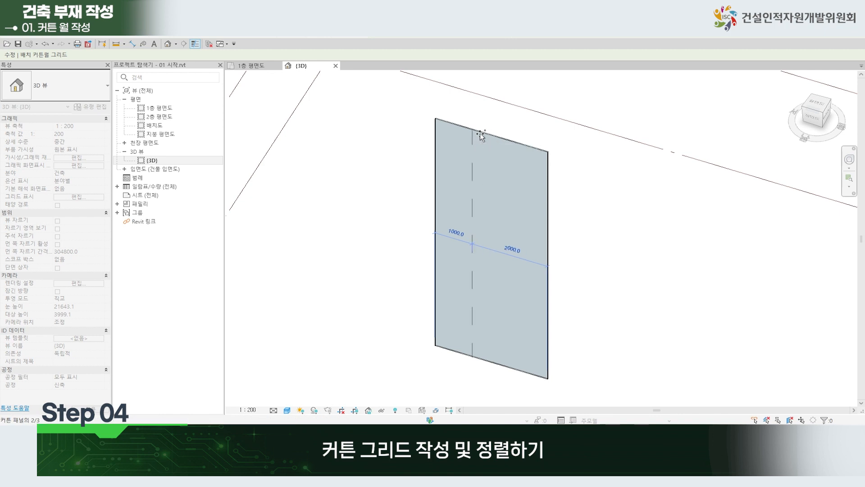
{"action": "scroll", "coordinate": [481, 135], "scroll_direction": "up", "scroll_amount": 2}
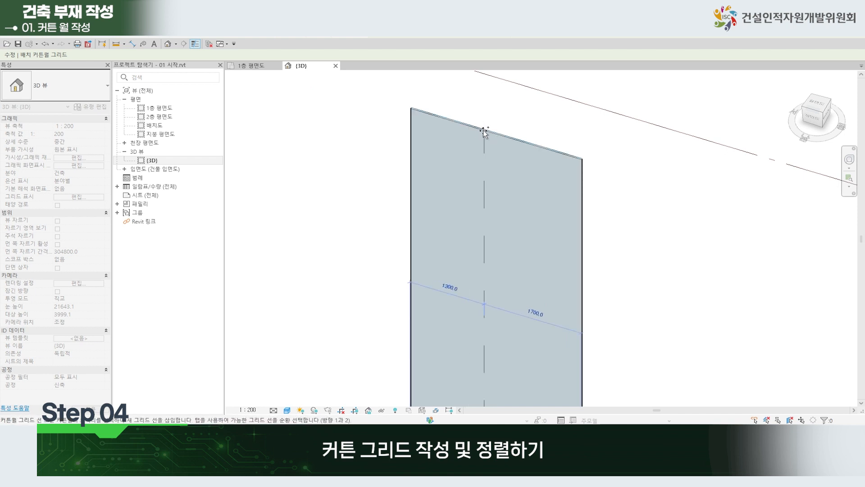
{"action": "left_click", "coordinate": [481, 131]}
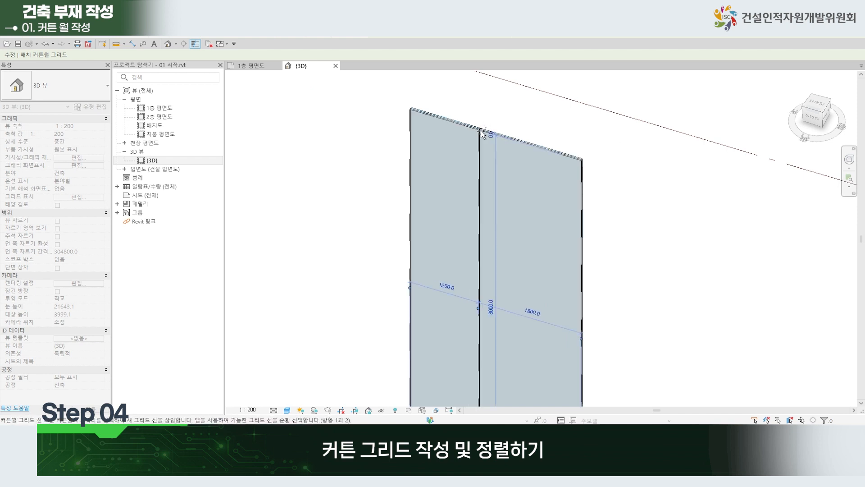
{"action": "left_click", "coordinate": [482, 254]}
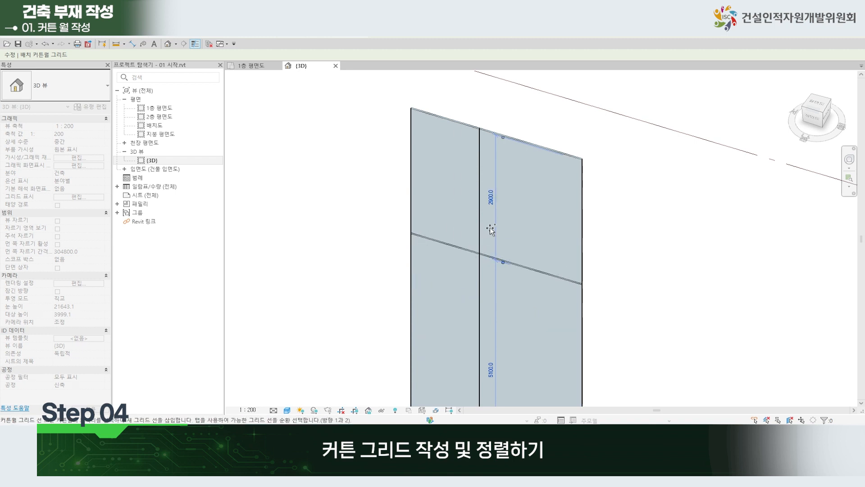
{"action": "scroll", "coordinate": [541, 212], "scroll_direction": "down", "scroll_amount": 1}
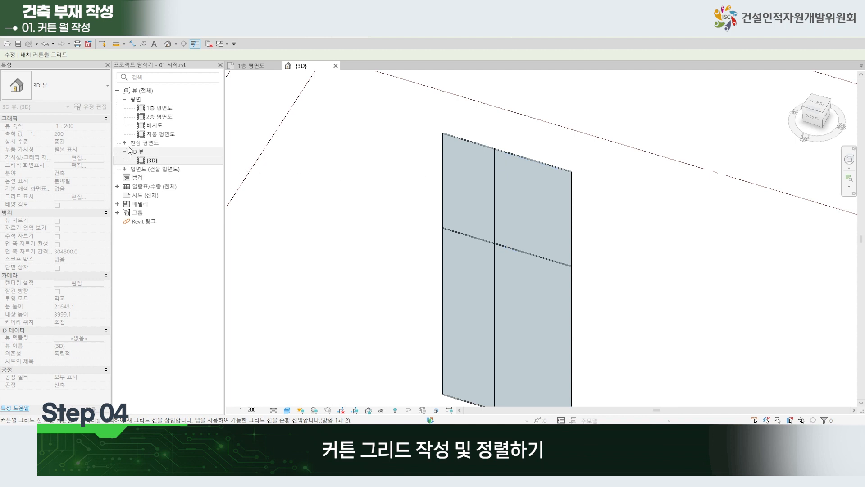
Open the south elevation (남측면도) and set its visual style to shaded (음영처리).
{"action": "double_click", "coordinate": [151, 169]}
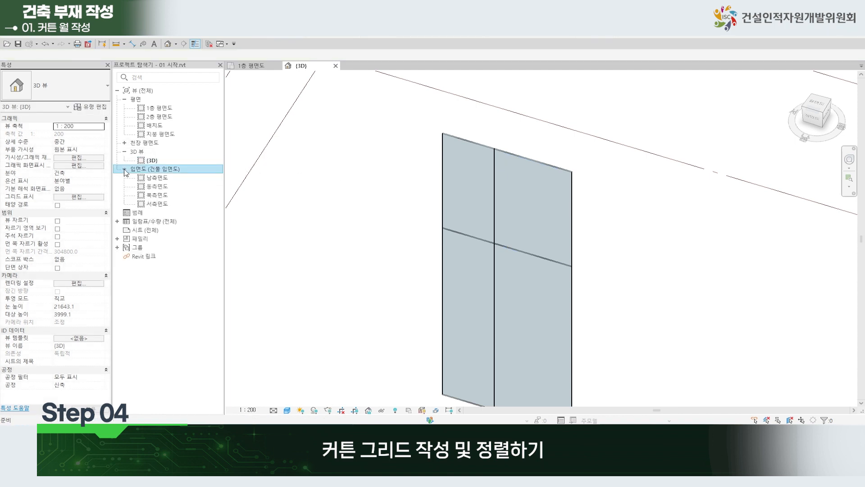
{"action": "double_click", "coordinate": [158, 177]}
{"action": "scroll", "coordinate": [425, 224], "scroll_direction": "up", "scroll_amount": 1}
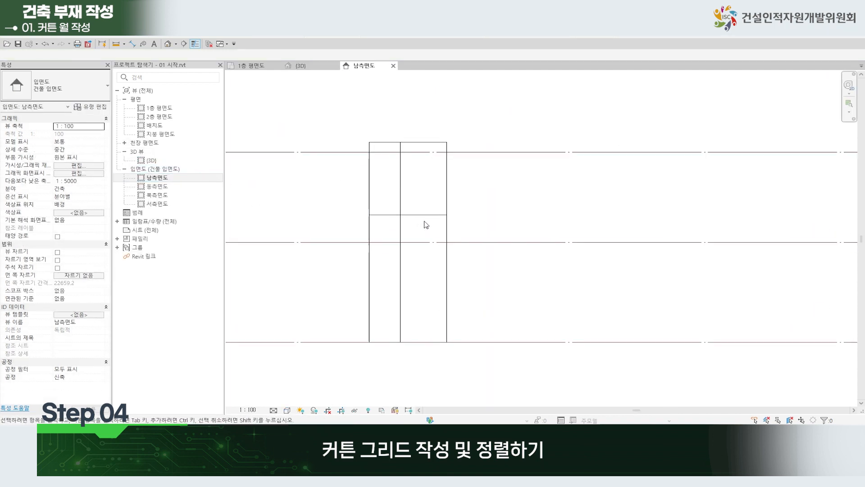
{"action": "left_click", "coordinate": [288, 411]}
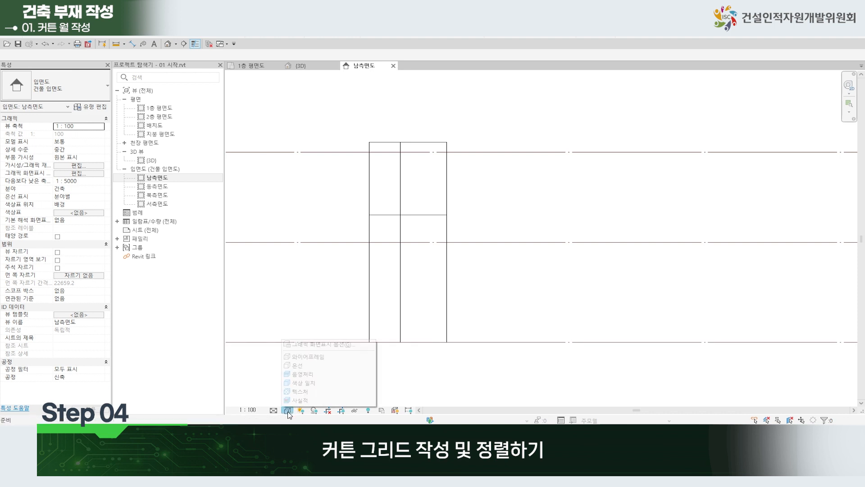
{"action": "left_click", "coordinate": [323, 374]}
{"action": "scroll", "coordinate": [430, 207], "scroll_direction": "down", "scroll_amount": 2}
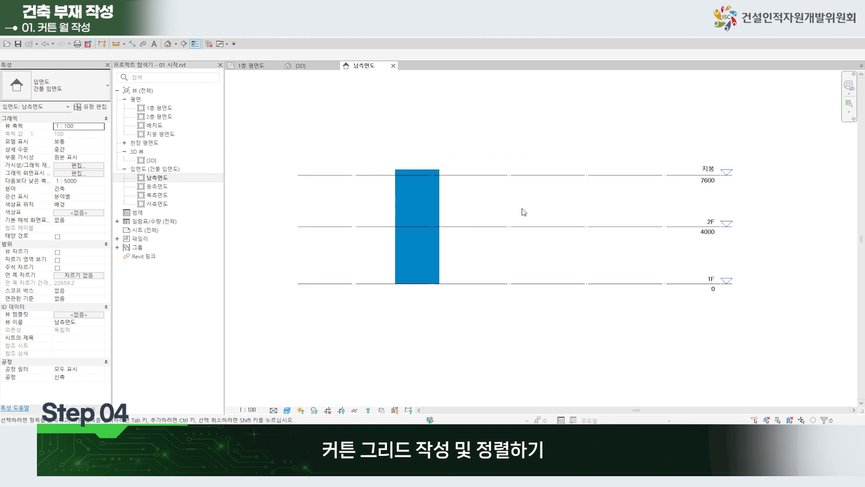
Set the curtain wall's top constraint to 상위 레벨: 2F and delete the horizontal grid line that falls outside the lowered wall.
{"action": "scroll", "coordinate": [450, 210], "scroll_direction": "up", "scroll_amount": 2}
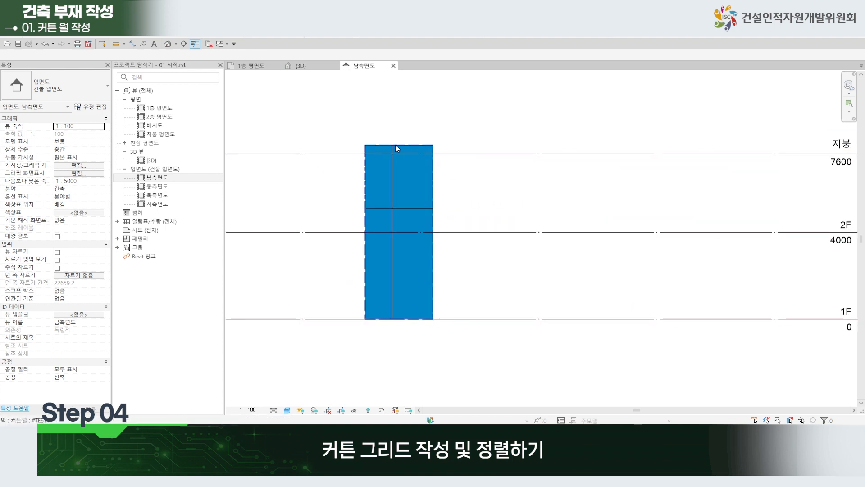
{"action": "left_click", "coordinate": [406, 148]}
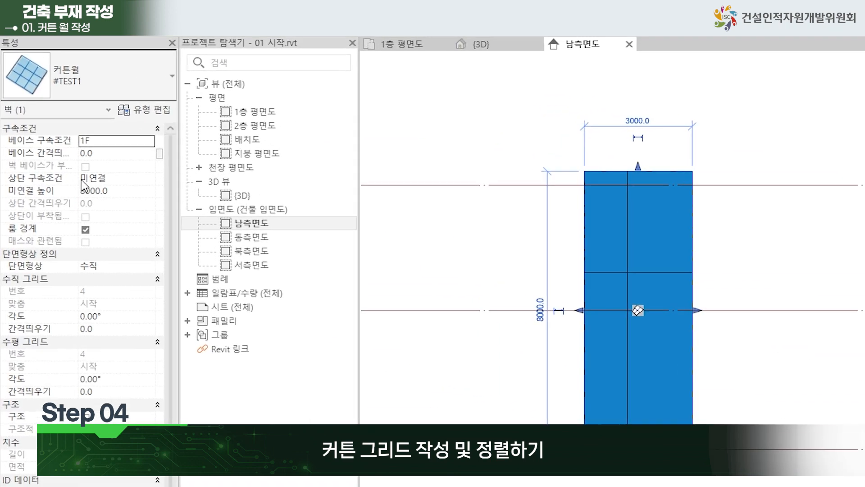
{"action": "left_click", "coordinate": [112, 179]}
{"action": "left_click", "coordinate": [149, 180]}
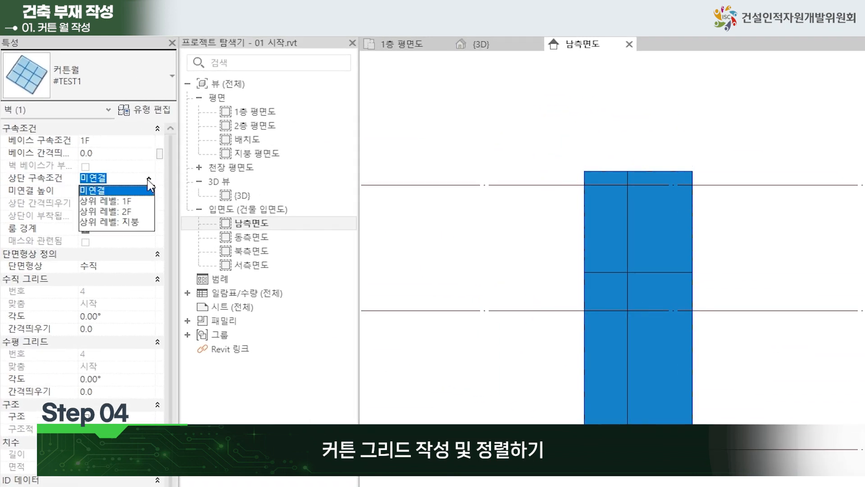
{"action": "left_click", "coordinate": [128, 211]}
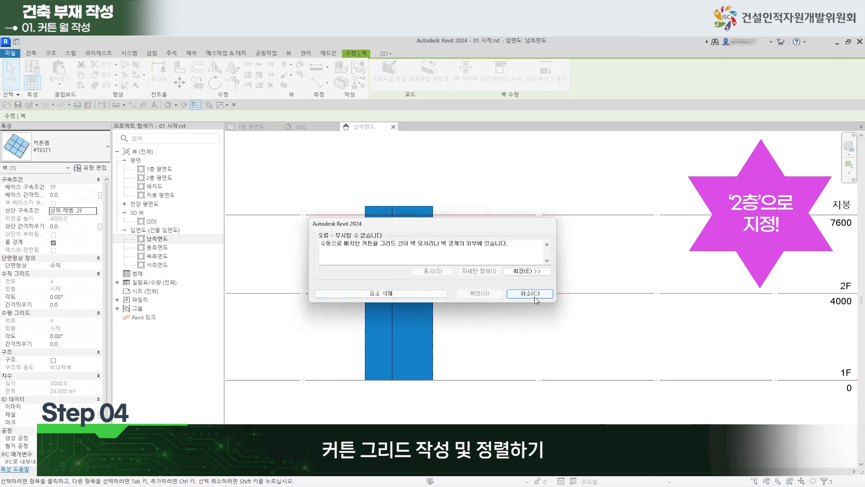
{"action": "left_click", "coordinate": [428, 293]}
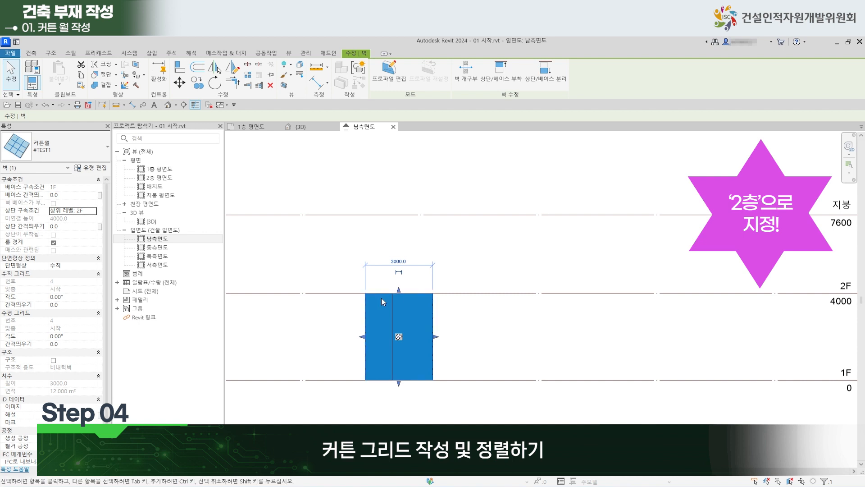
{"action": "scroll", "coordinate": [420, 347], "scroll_direction": "up", "scroll_amount": 2}
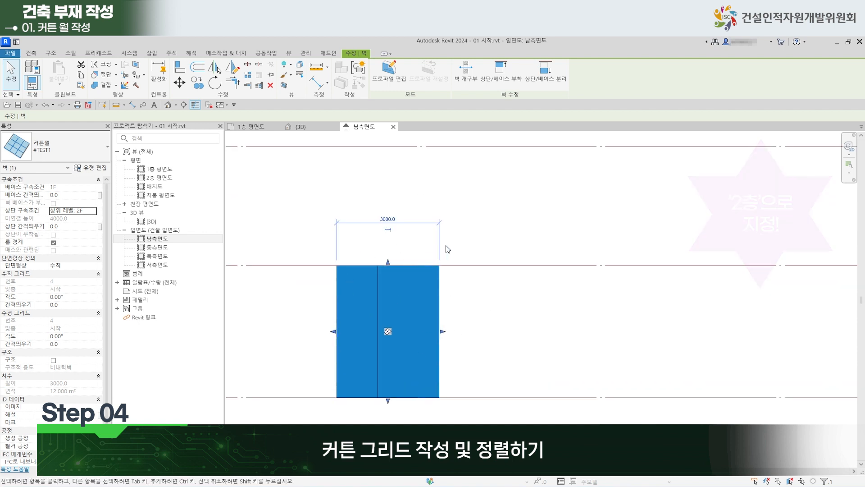
{"action": "scroll", "coordinate": [480, 314], "scroll_direction": "down", "scroll_amount": 1}
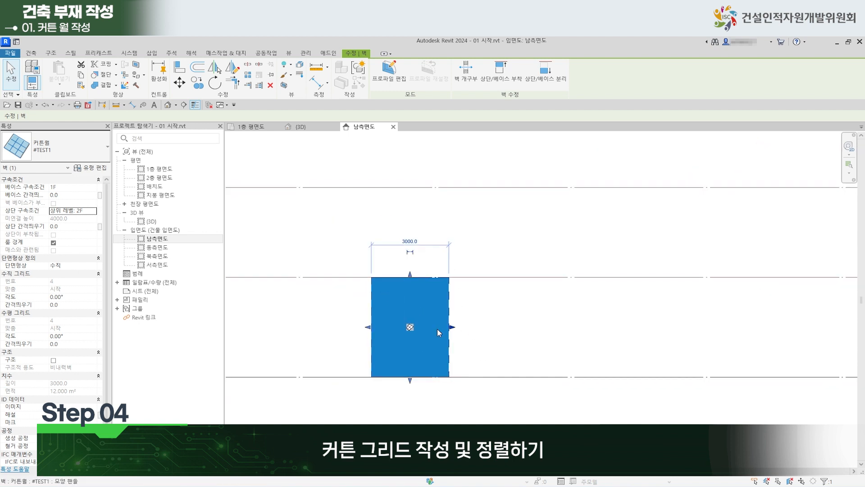
Add a horizontal curtain grid line across all segments, about 1330 mm below the top of the curtain wall.
{"action": "left_click", "coordinate": [31, 53]}
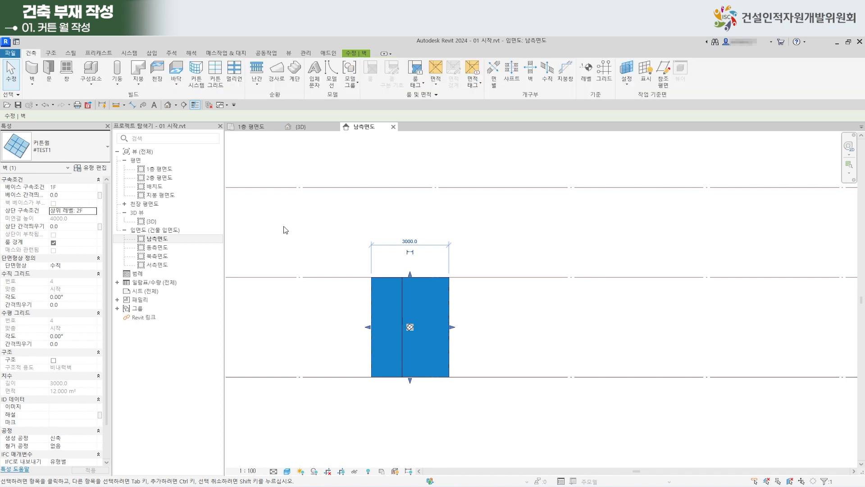
{"action": "scroll", "coordinate": [408, 334], "scroll_direction": "up", "scroll_amount": 2}
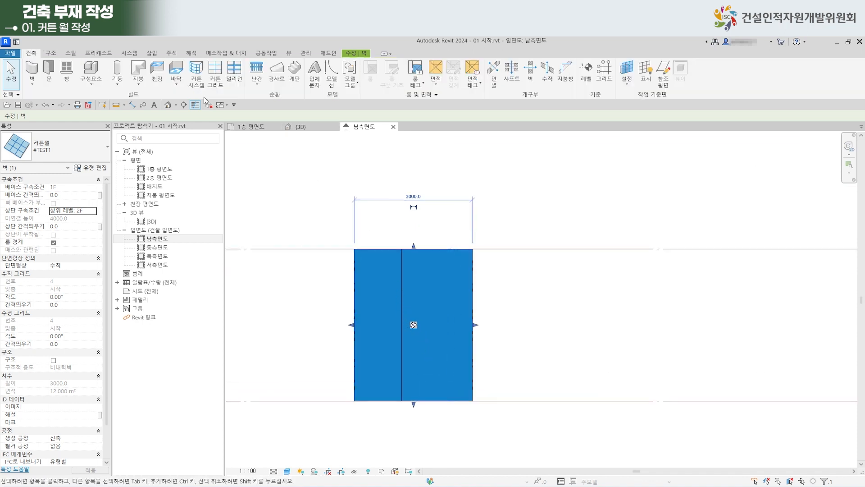
{"action": "left_click", "coordinate": [215, 72]}
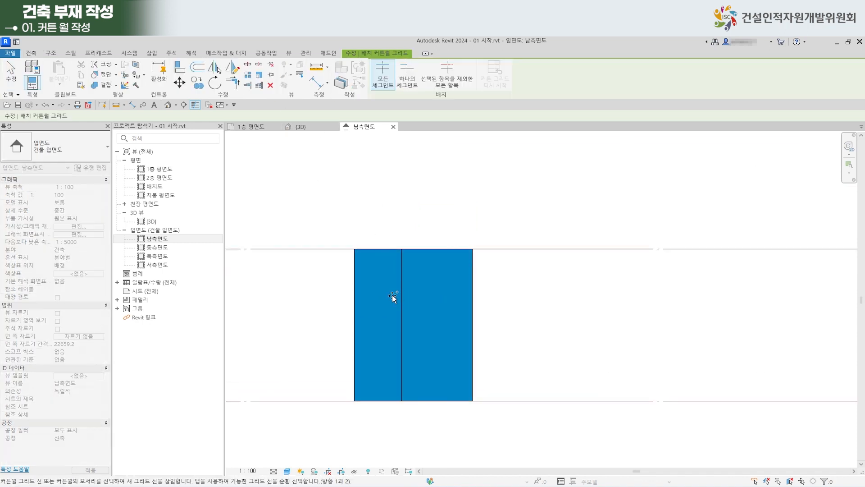
{"action": "scroll", "coordinate": [393, 296], "scroll_direction": "up", "scroll_amount": 2}
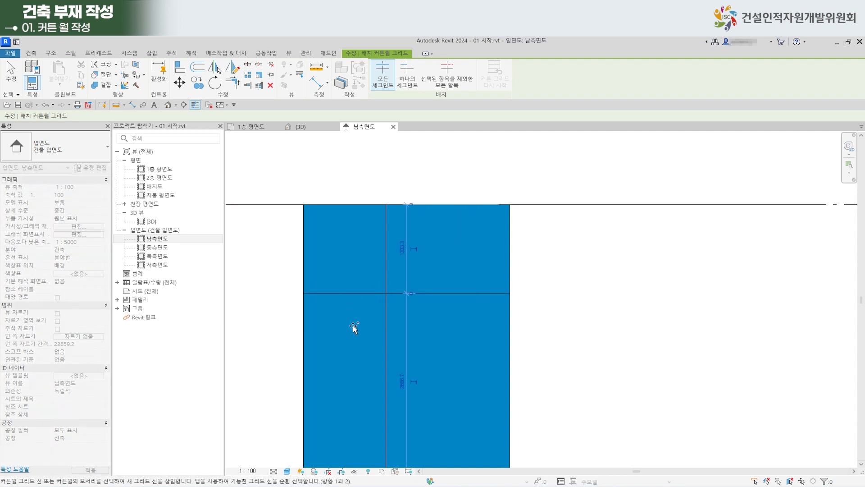
{"action": "scroll", "coordinate": [527, 318], "scroll_direction": "down", "scroll_amount": 1}
{"action": "middle_click_drag", "start_coordinate": [539, 286], "coordinate": [499, 265]}
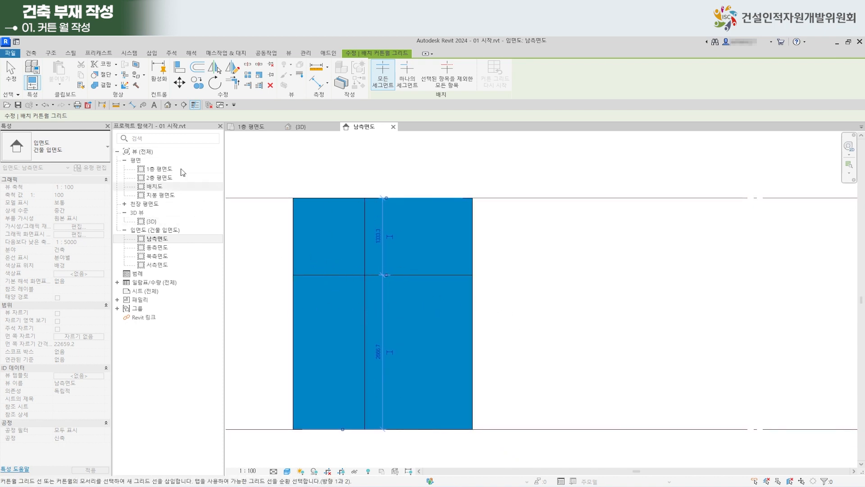
{"action": "left_click", "coordinate": [10, 72]}
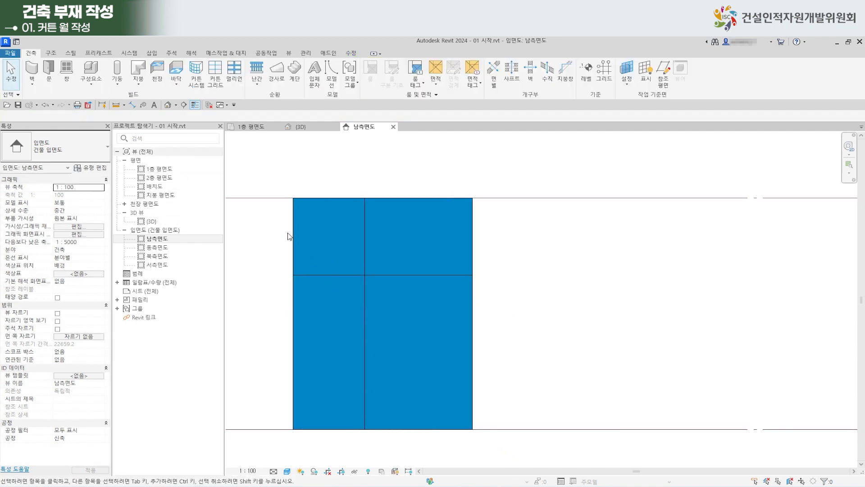
Set the horizontal grid line's distance from the wall base to 2100 mm.
{"action": "left_click", "coordinate": [342, 274]}
{"action": "scroll", "coordinate": [394, 323], "scroll_direction": "up", "scroll_amount": 1}
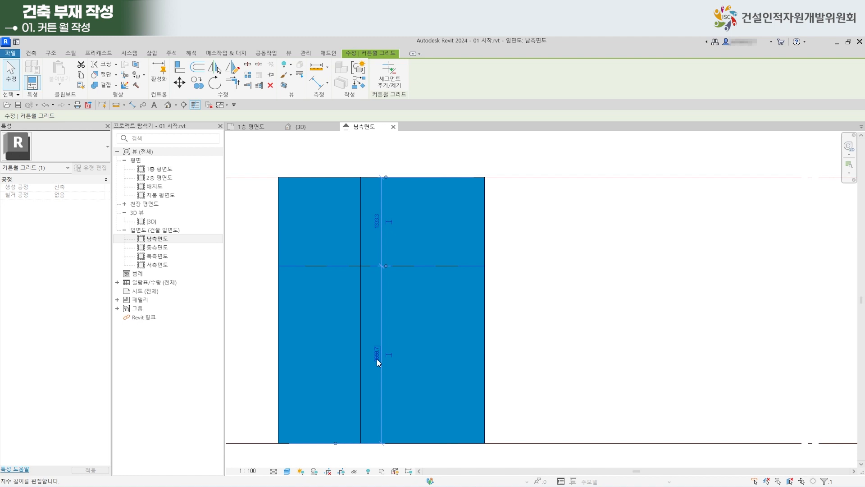
{"action": "left_click", "coordinate": [377, 359]}
{"action": "type", "text": "2100"}
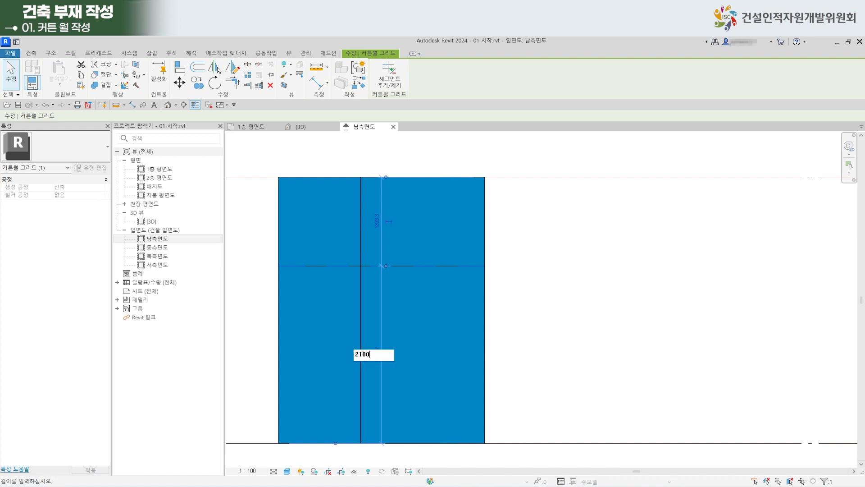
{"action": "key", "text": "Return"}
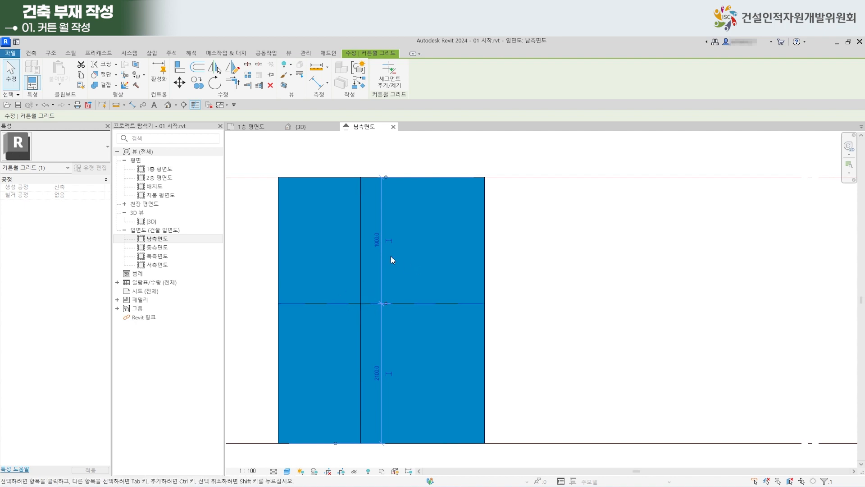
{"action": "left_click", "coordinate": [485, 265]}
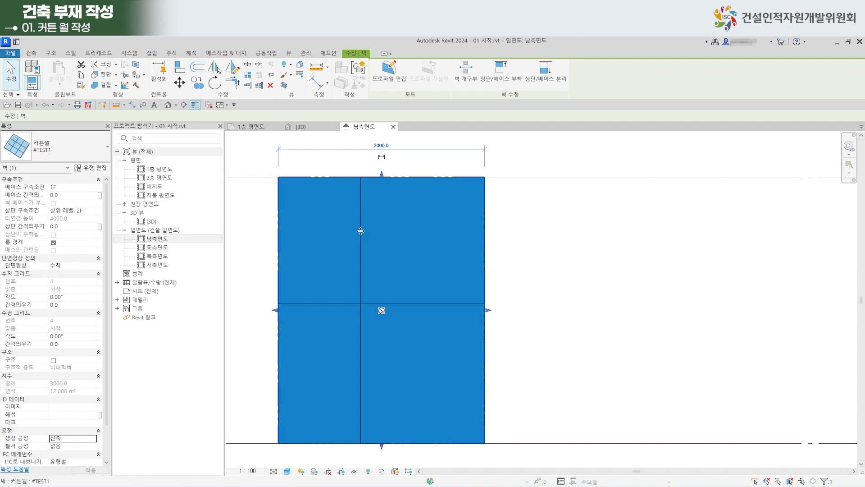
Switch to the {3D} view and move the vertical grid line to about 1000 mm from the wall's left edge.
{"action": "left_click", "coordinate": [298, 126]}
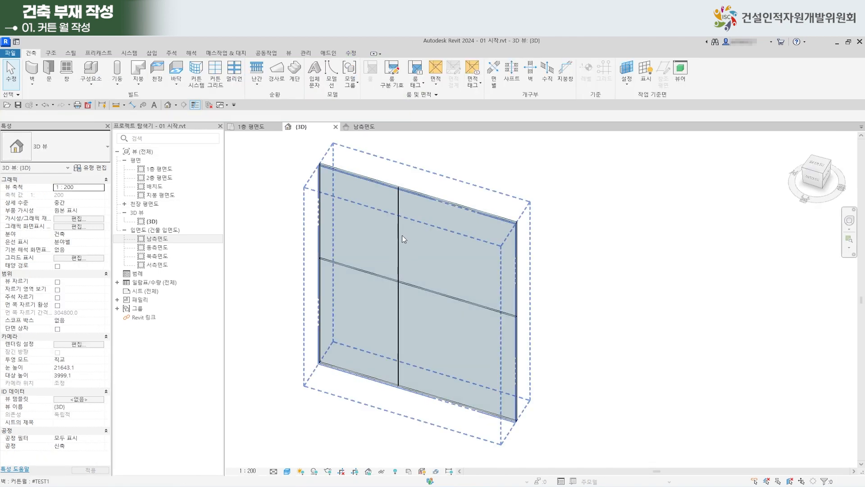
{"action": "left_click", "coordinate": [397, 246]}
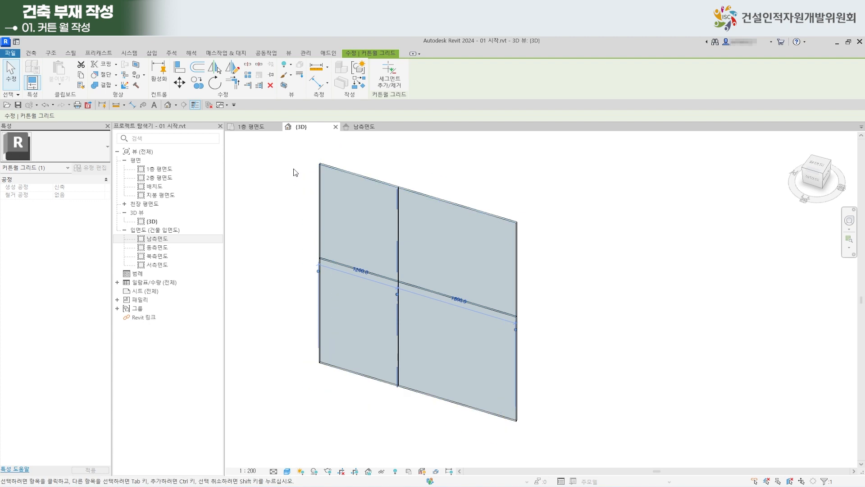
{"action": "scroll", "coordinate": [279, 195], "scroll_direction": "up", "scroll_amount": 1}
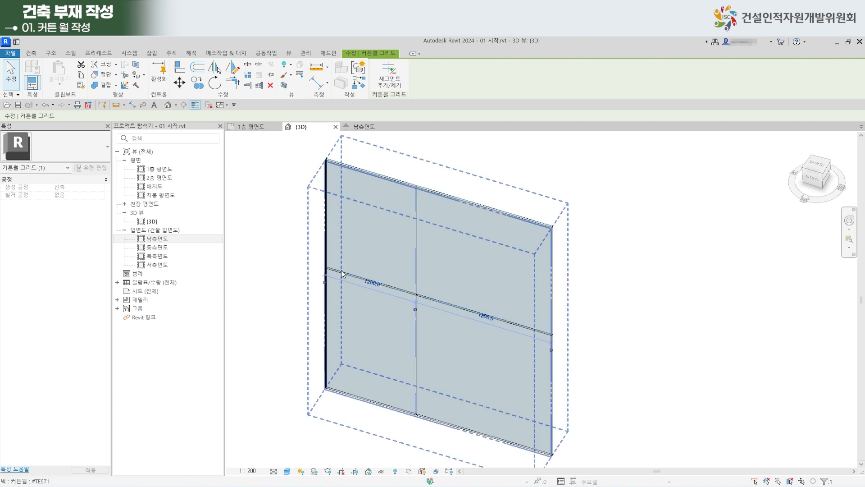
{"action": "left_click", "coordinate": [372, 282]}
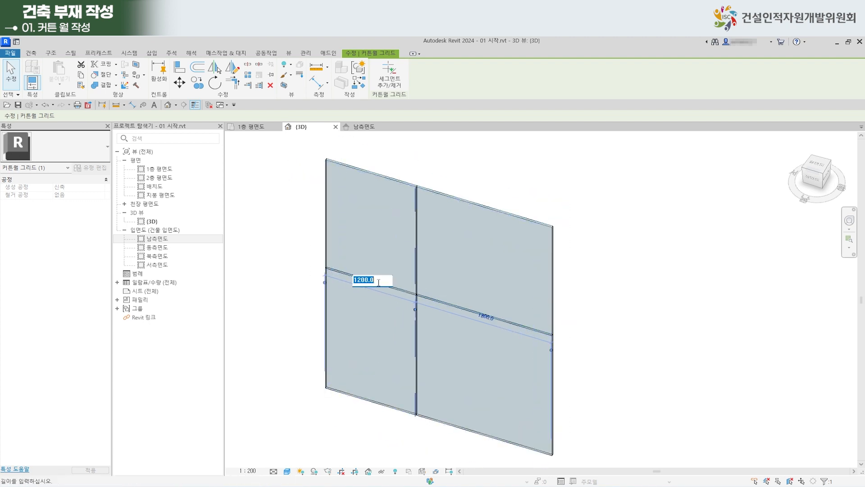
{"action": "type", "text": "1"}
{"action": "key", "text": "Return"}
{"action": "left_click", "coordinate": [603, 306]}
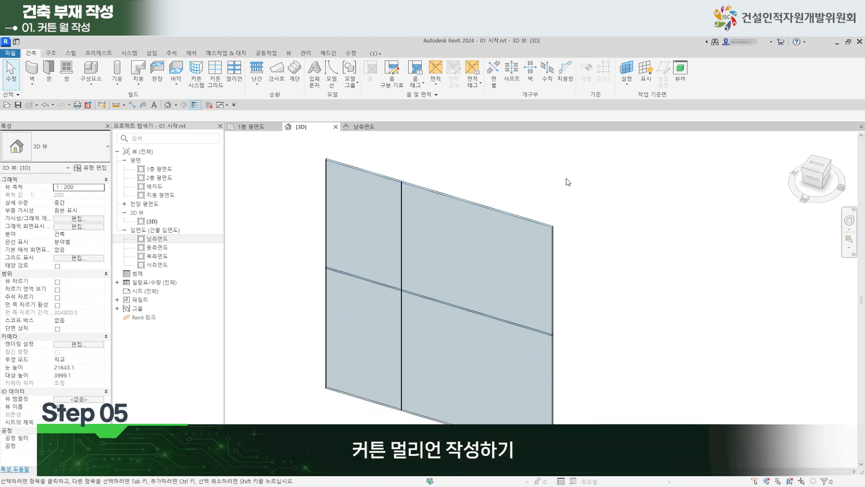
Place 직사각형 멀리언 50 x 150mm mullions on all grid lines (모든 그리드 선) of the curtain wall.
{"action": "middle_click_drag", "start_coordinate": [473, 260], "coordinate": [455, 261], "text": "shift"}
{"action": "middle_click_drag", "start_coordinate": [545, 195], "coordinate": [504, 234]}
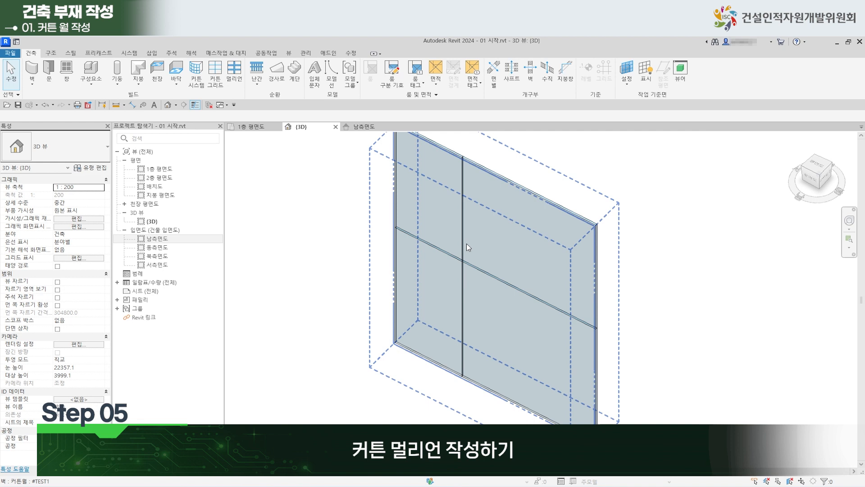
{"action": "middle_click_drag", "start_coordinate": [496, 202], "coordinate": [449, 228]}
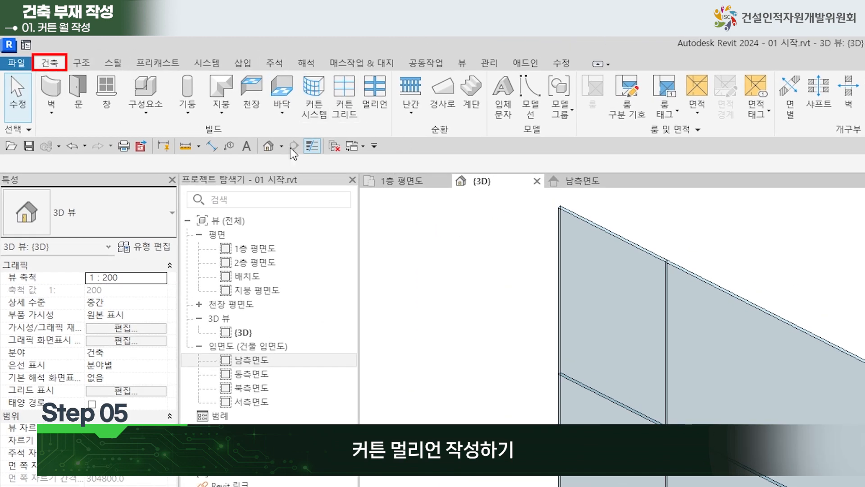
{"action": "left_click", "coordinate": [371, 97]}
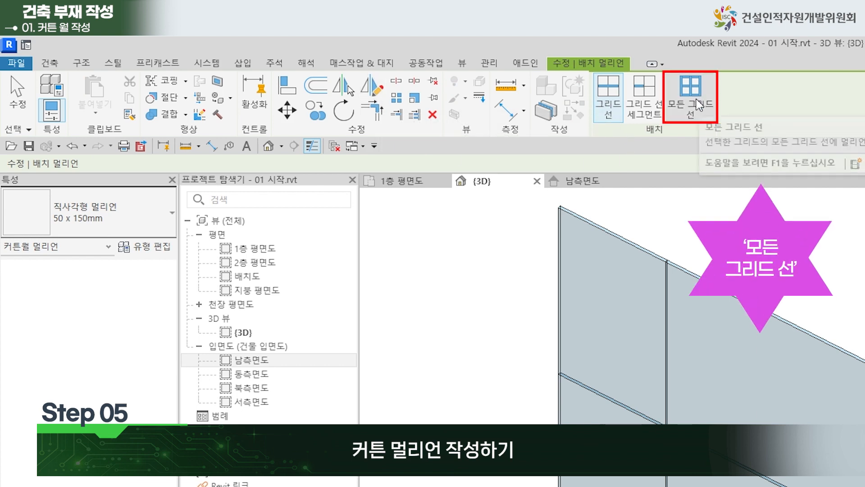
{"action": "left_click", "coordinate": [699, 105]}
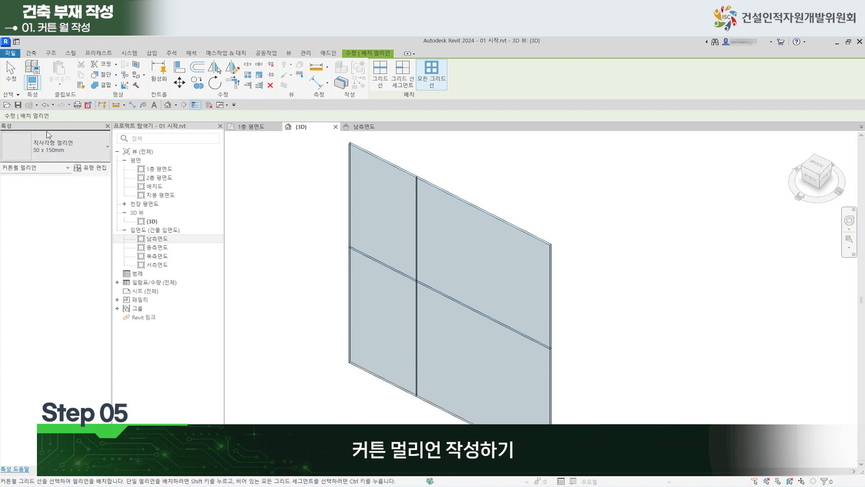
{"action": "left_click", "coordinate": [405, 174]}
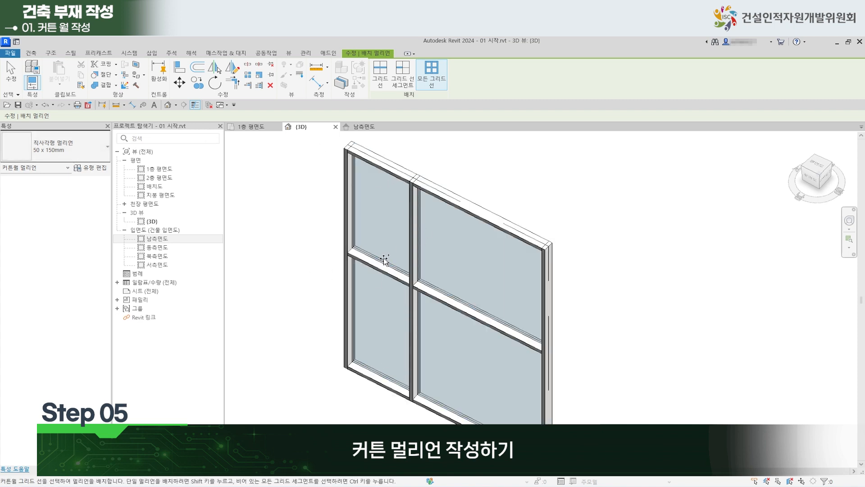
Examine the curtain wall's mullions and panels in 3D up close and from the opposite angle.
{"action": "scroll", "coordinate": [392, 257], "scroll_direction": "up", "scroll_amount": 2}
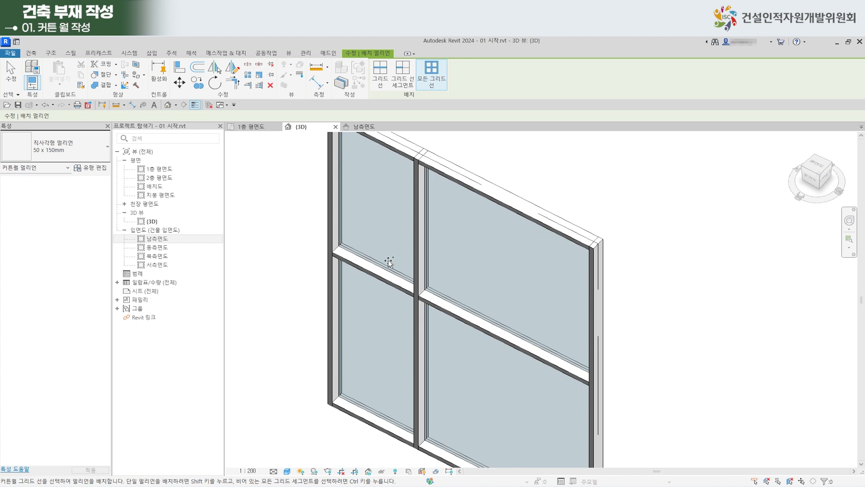
{"action": "scroll", "coordinate": [473, 273], "scroll_direction": "down", "scroll_amount": 6}
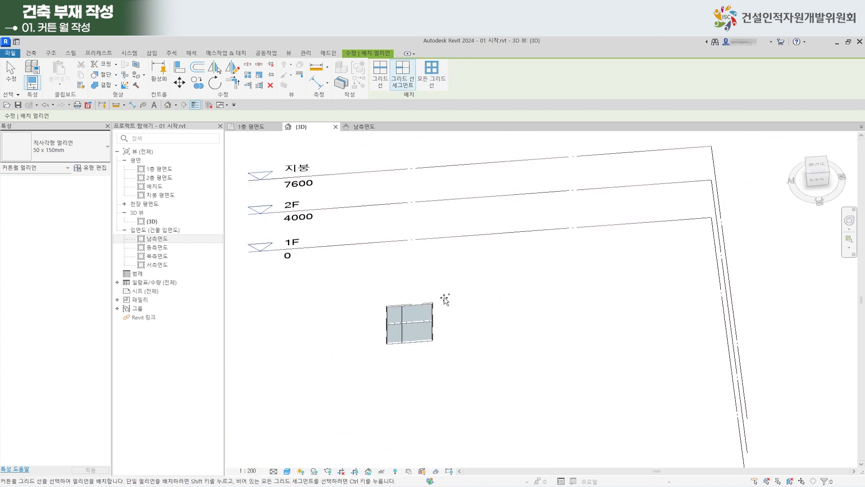
{"action": "scroll", "coordinate": [417, 325], "scroll_direction": "up", "scroll_amount": 4}
{"action": "middle_click_drag", "start_coordinate": [401, 363], "coordinate": [450, 251], "text": "shift"}
{"action": "scroll", "coordinate": [406, 376], "scroll_direction": "down", "scroll_amount": 2}
{"action": "scroll", "coordinate": [446, 252], "scroll_direction": "up", "scroll_amount": 2}
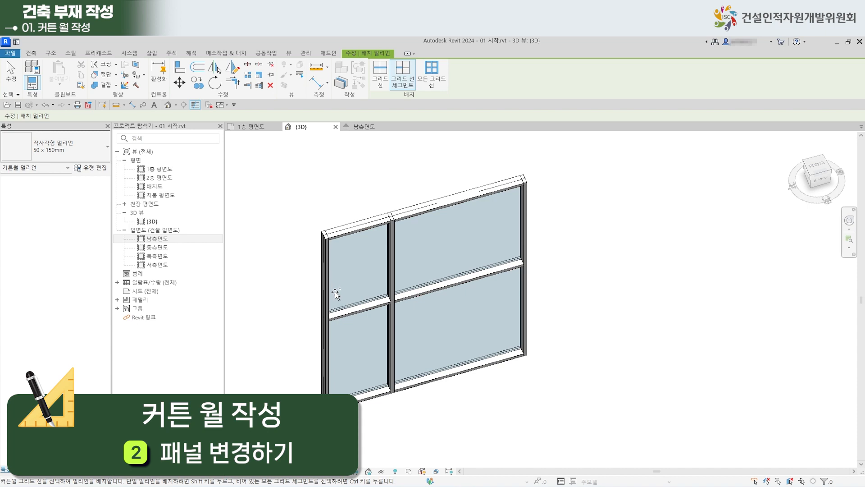
{"action": "scroll", "coordinate": [335, 293], "scroll_direction": "up", "scroll_amount": 3}
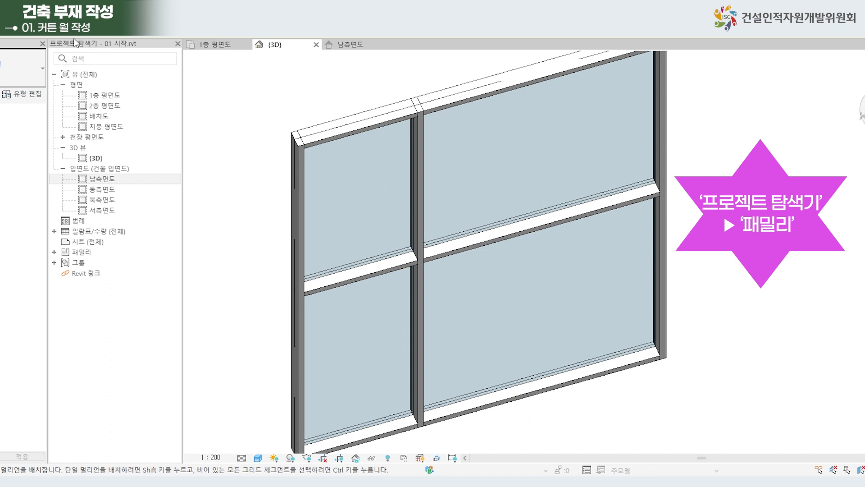
Duplicate the 유리 패널 type of the curtain wall family 시스템 패널 and name the copy #T24 복층유리.
{"action": "left_click", "coordinate": [54, 252]}
{"action": "scroll", "coordinate": [98, 357], "scroll_direction": "down", "scroll_amount": 8}
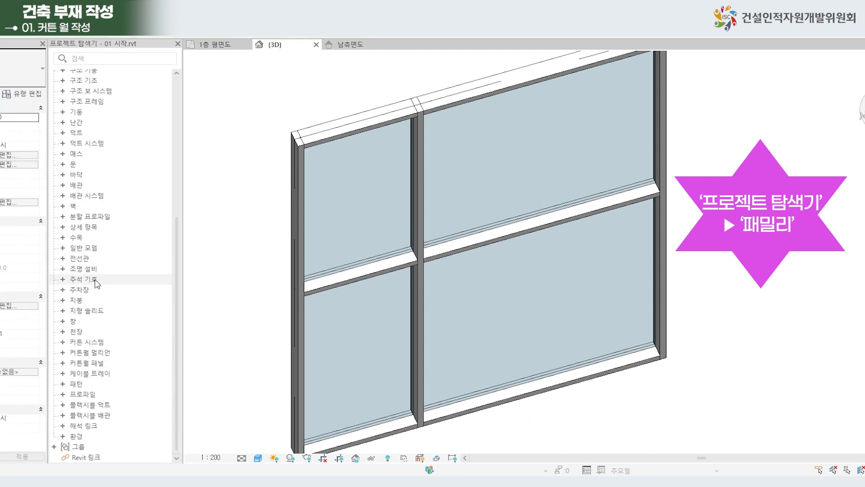
{"action": "left_click", "coordinate": [63, 363]}
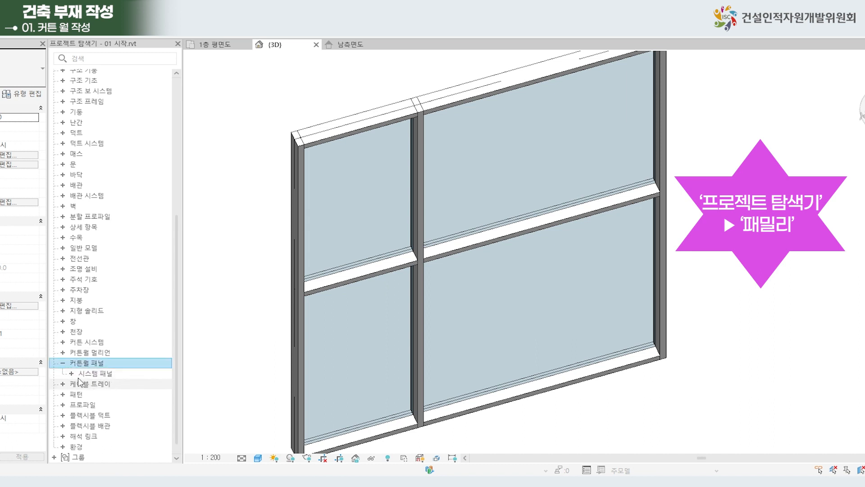
{"action": "left_click", "coordinate": [72, 373]}
{"action": "scroll", "coordinate": [90, 374], "scroll_direction": "down", "scroll_amount": 1}
{"action": "left_click", "coordinate": [108, 363]}
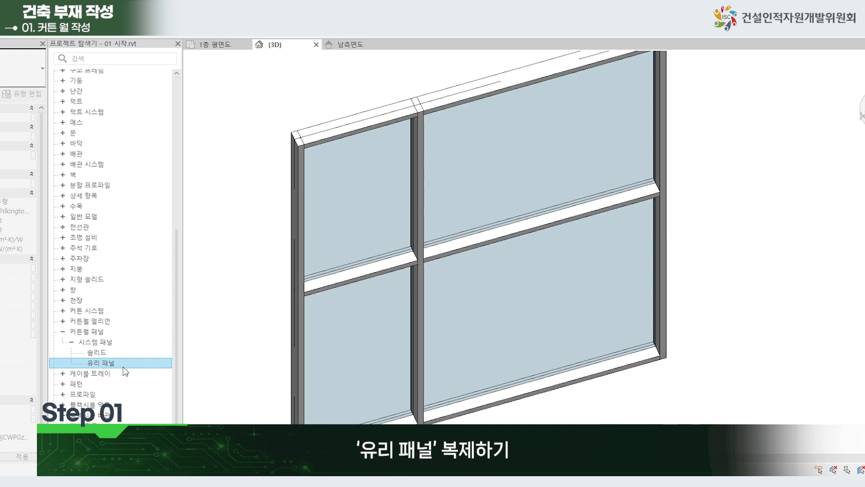
{"action": "right_click", "coordinate": [121, 364]}
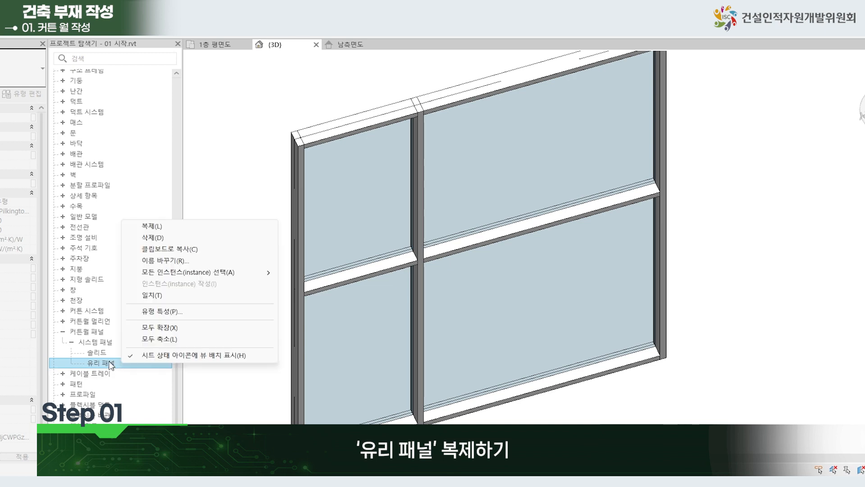
{"action": "key", "text": "p"}
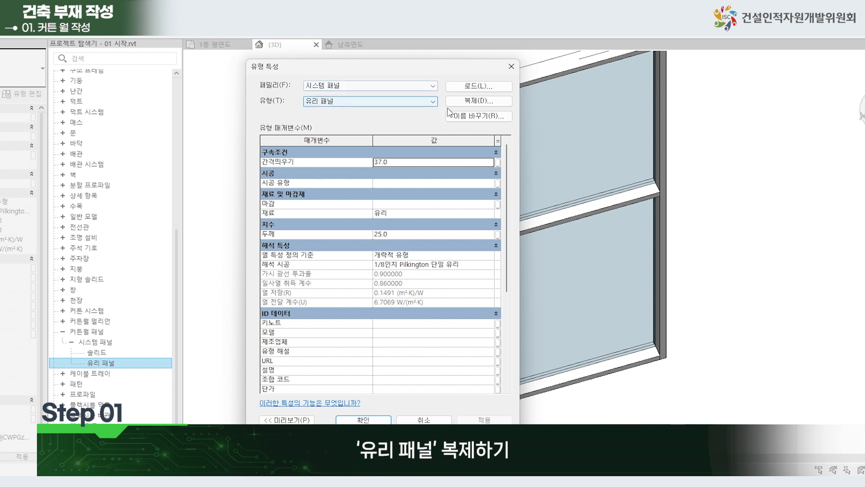
{"action": "left_click", "coordinate": [470, 101]}
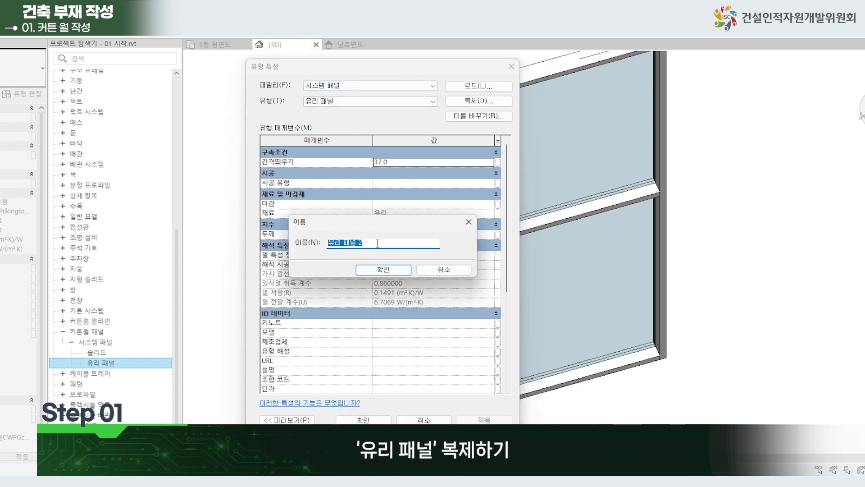
{"action": "type", "text": "#T24 복층유리"}
{"action": "left_click", "coordinate": [382, 269]}
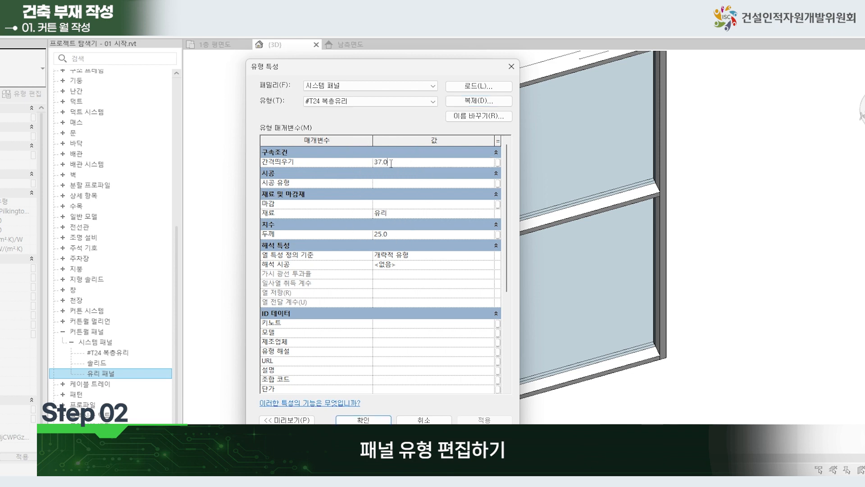
Set the #T24 복층유리 panel type's offset (간격띄우기) to 0 and its thickness (두께) to 24.
{"action": "left_click_drag", "start_coordinate": [386, 69], "coordinate": [170, 99]}
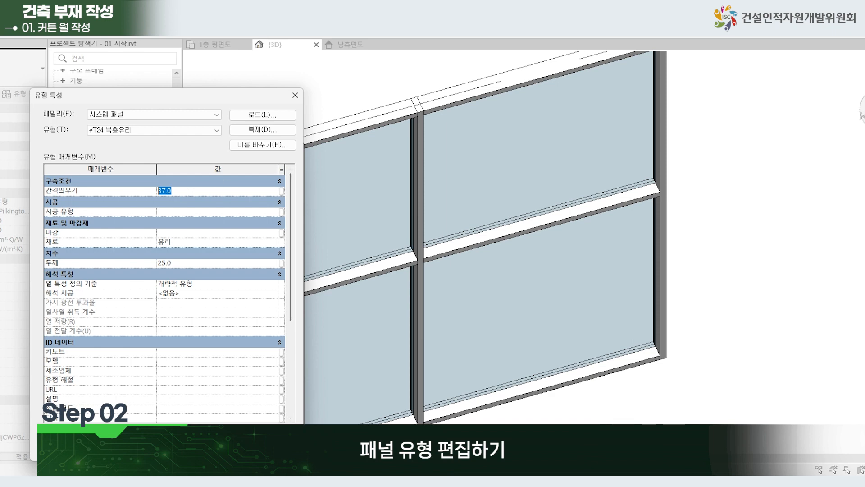
{"action": "type", "text": "0"}
{"action": "type", "text": "24"}
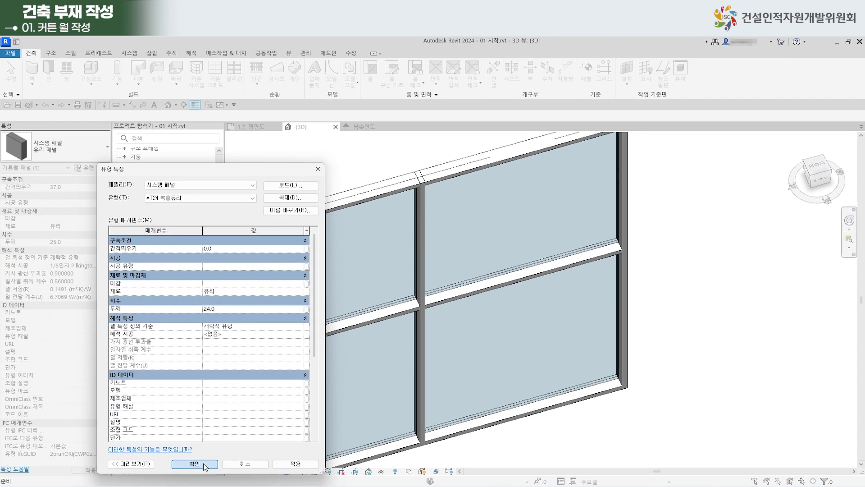
{"action": "left_click", "coordinate": [175, 453]}
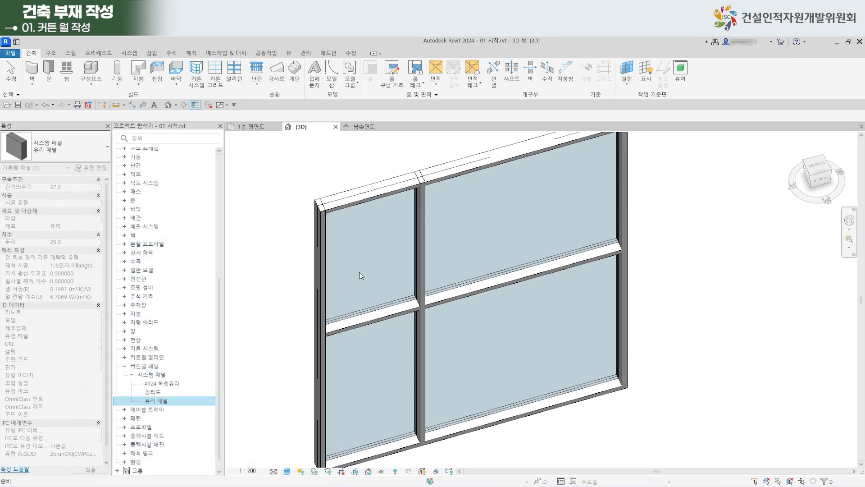
Change the curtain wall's wide upper panel to the type #T24 복층유리.
{"action": "left_click", "coordinate": [270, 167]}
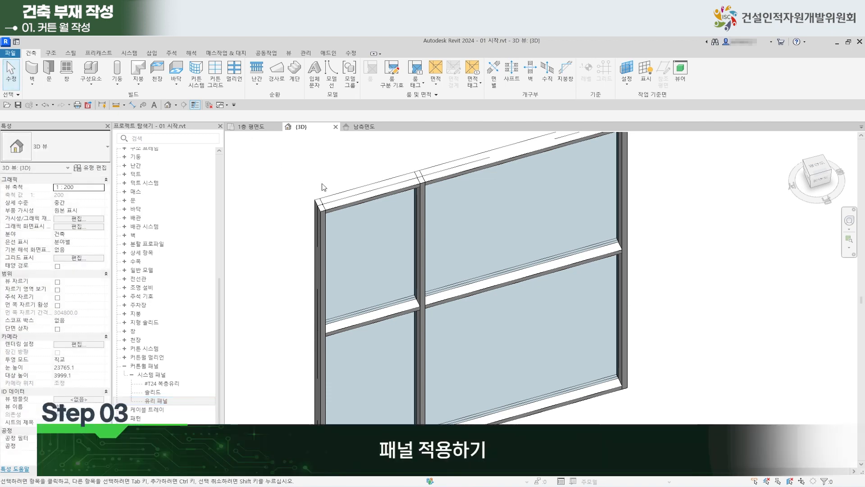
{"action": "left_click", "coordinate": [328, 225]}
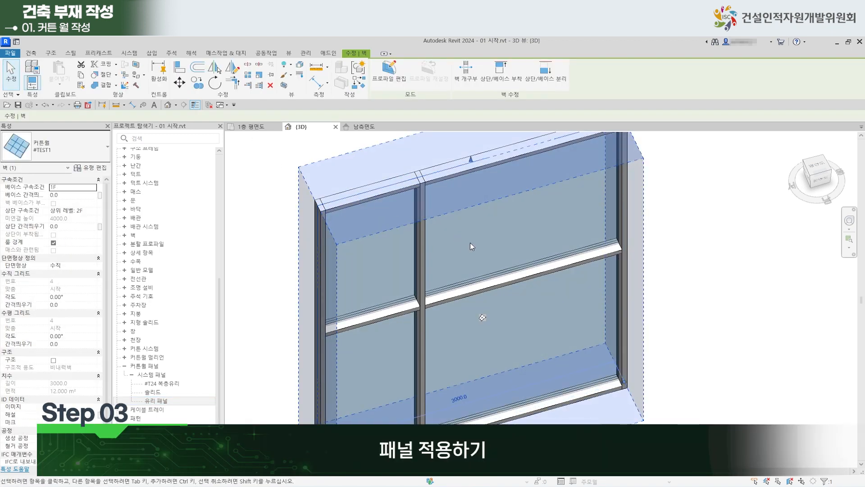
{"action": "key", "text": "Escape"}
{"action": "scroll", "coordinate": [491, 252], "scroll_direction": "up", "scroll_amount": 5}
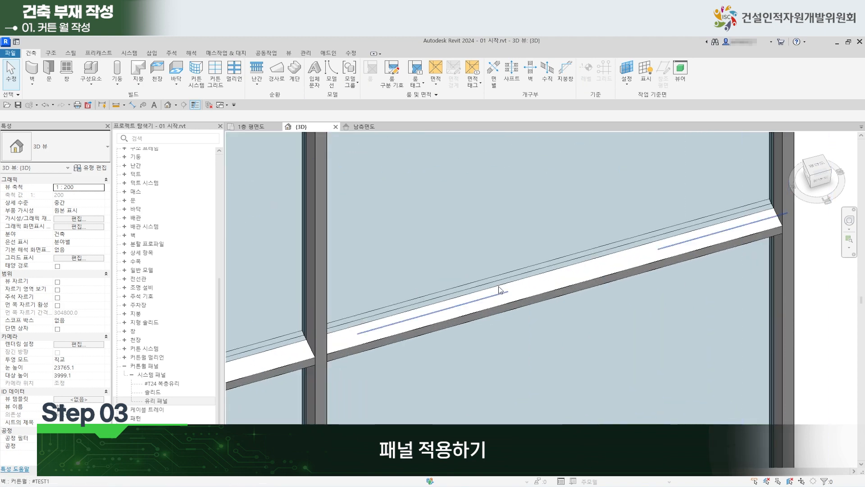
{"action": "left_click", "coordinate": [498, 289]}
{"action": "scroll", "coordinate": [482, 272], "scroll_direction": "down", "scroll_amount": 1}
{"action": "scroll", "coordinate": [487, 268], "scroll_direction": "down", "scroll_amount": 1}
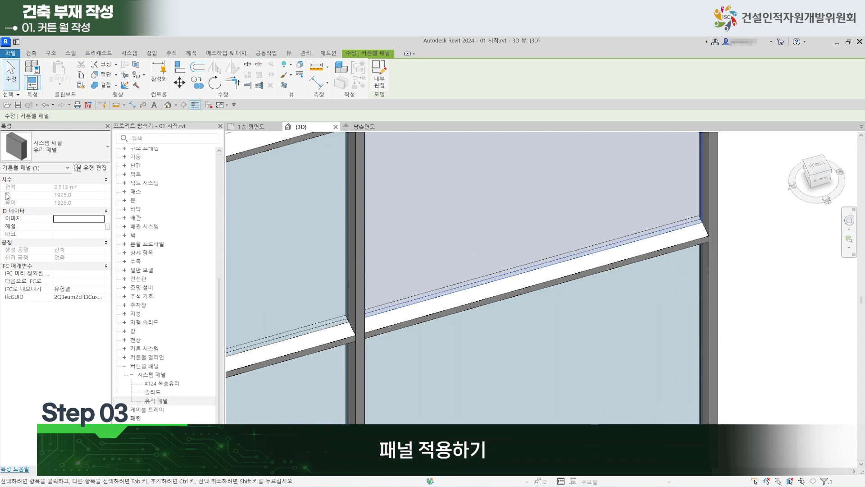
{"action": "left_click", "coordinate": [106, 147]}
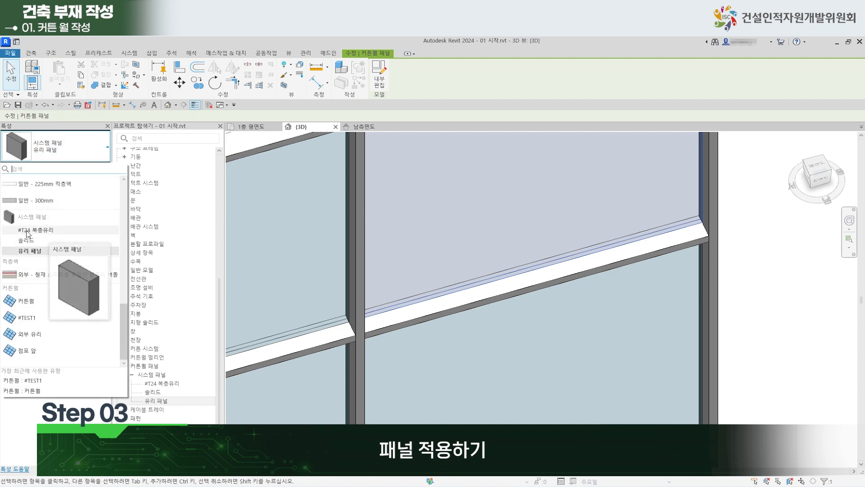
{"action": "left_click", "coordinate": [46, 230]}
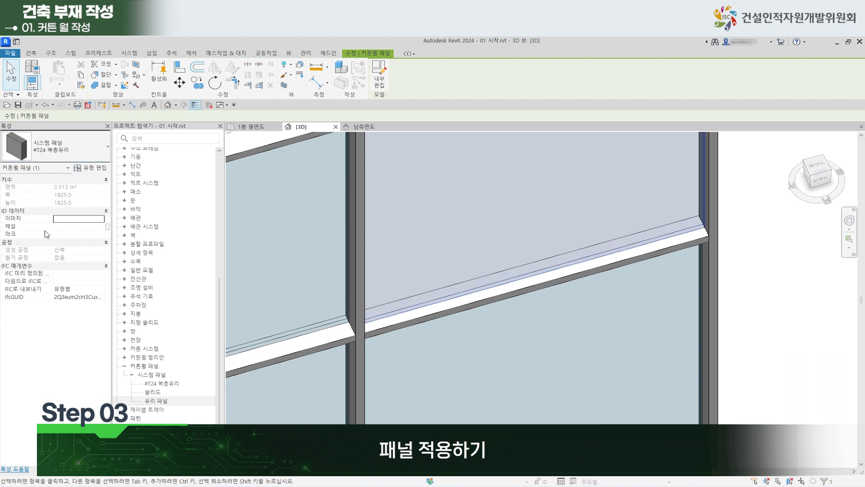
Change the curtain wall's narrow upper panel to the type #T24 복층유리.
{"action": "scroll", "coordinate": [450, 295], "scroll_direction": "down", "scroll_amount": 2}
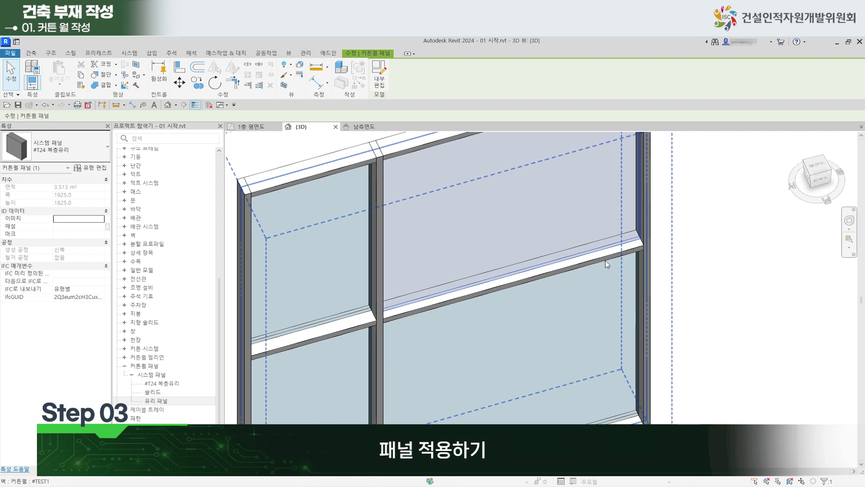
{"action": "scroll", "coordinate": [384, 321], "scroll_direction": "up", "scroll_amount": 3}
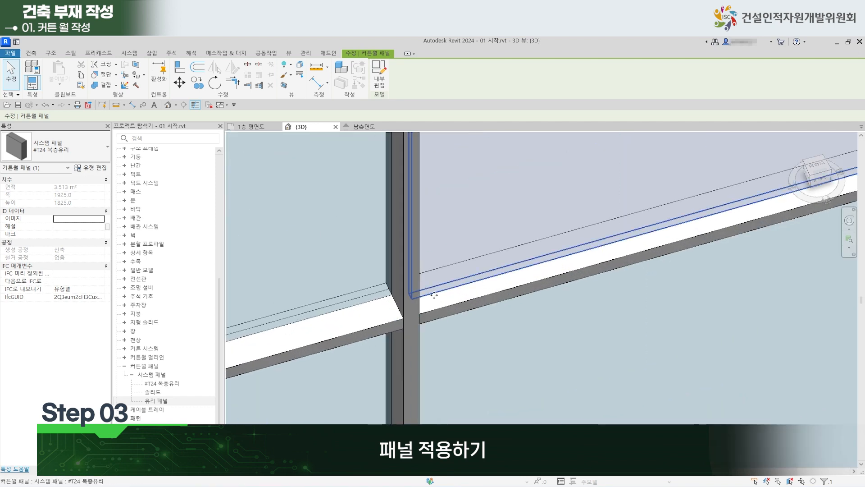
{"action": "scroll", "coordinate": [432, 309], "scroll_direction": "down", "scroll_amount": 4}
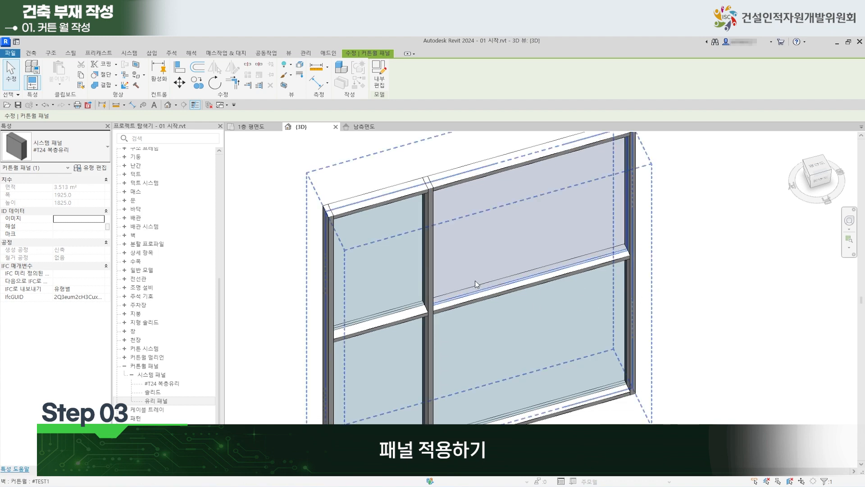
{"action": "key", "text": "Escape"}
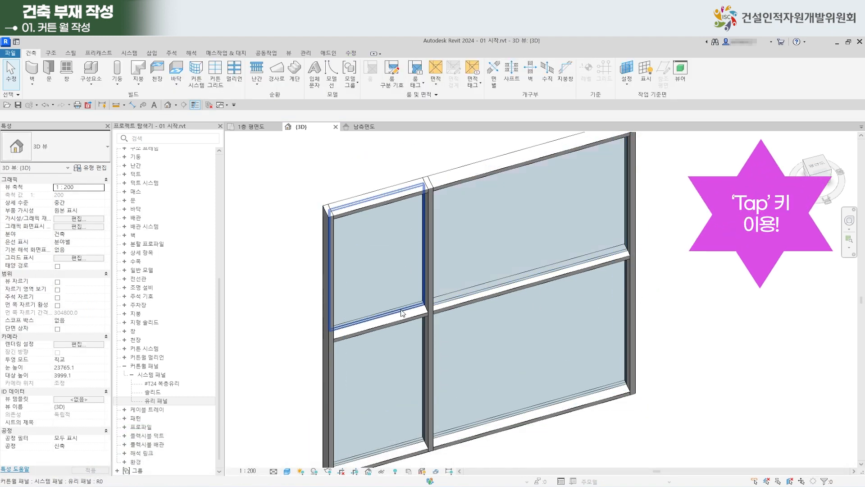
{"action": "left_click", "coordinate": [403, 313]}
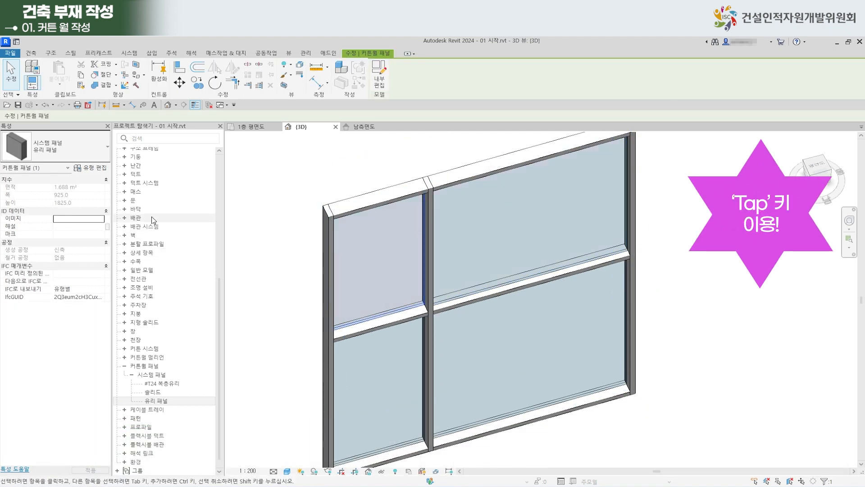
{"action": "left_click", "coordinate": [107, 157]}
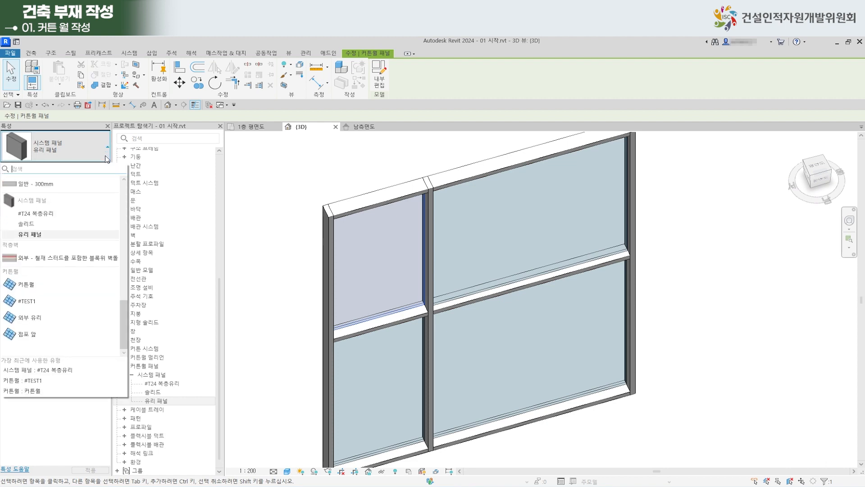
{"action": "left_click", "coordinate": [48, 216]}
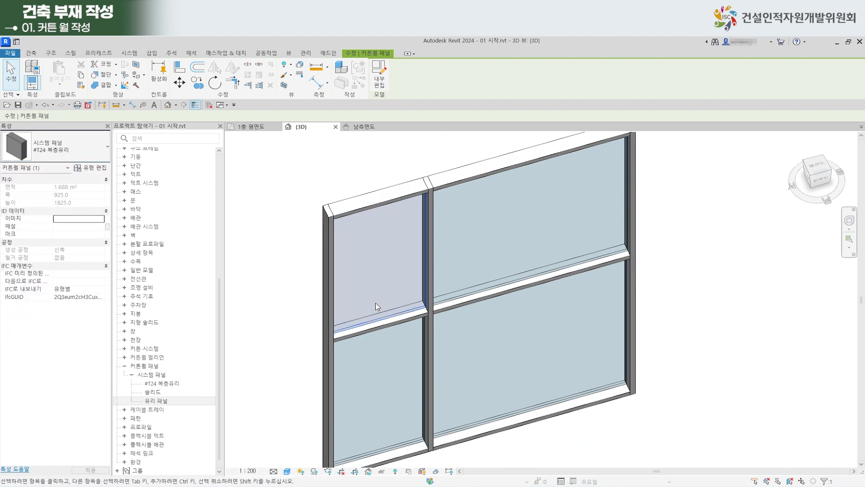
Change the curtain wall's wide lower panel and narrow lower panel to the type #T24 복층유리.
{"action": "key", "text": "Tab"}
{"action": "left_click", "coordinate": [601, 393]}
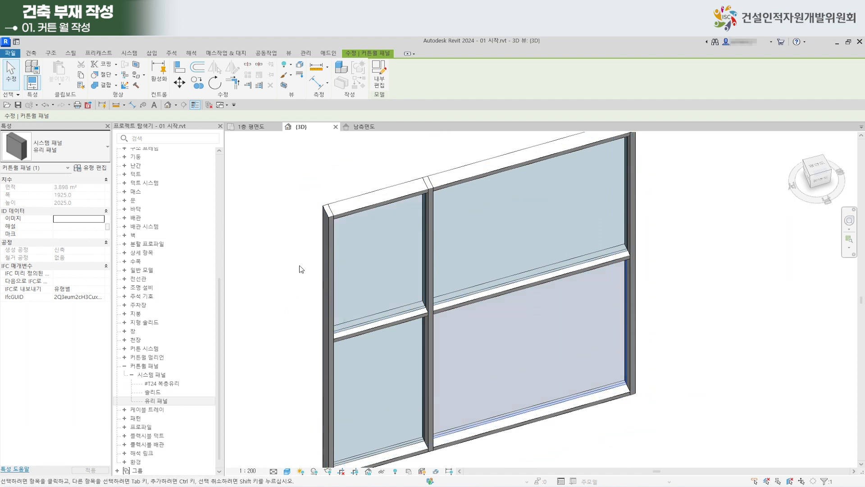
{"action": "left_click", "coordinate": [90, 148]}
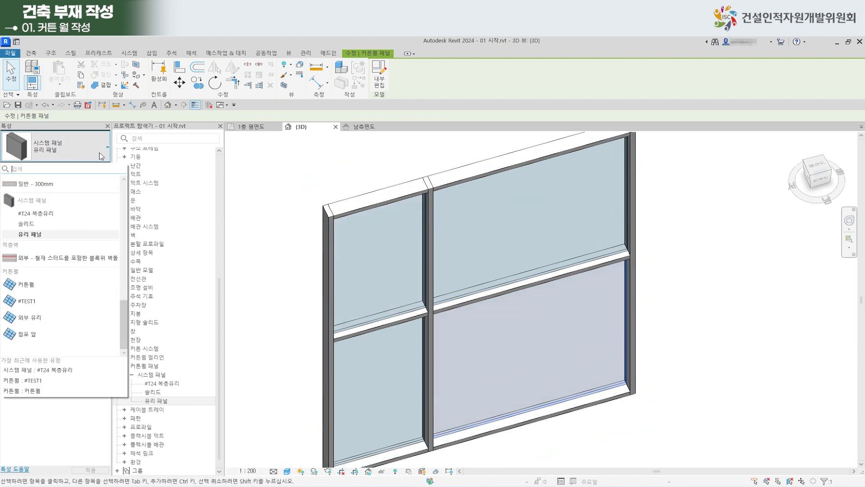
{"action": "left_click", "coordinate": [48, 214]}
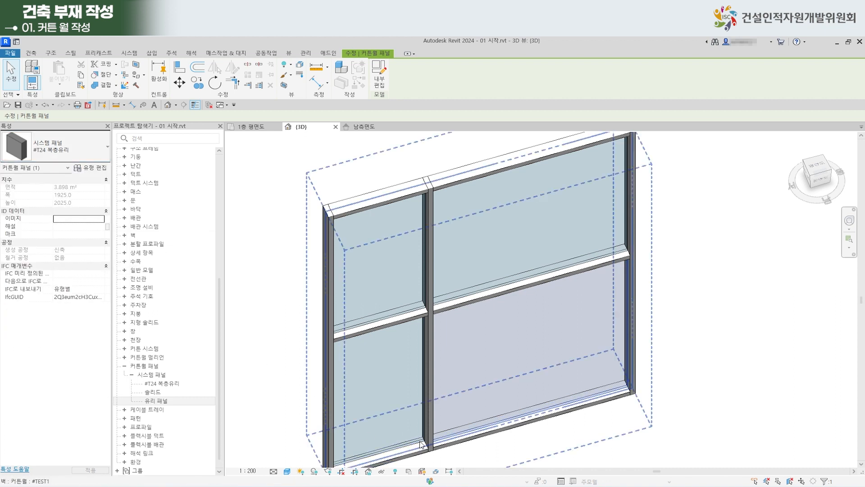
{"action": "key", "text": "Tab"}
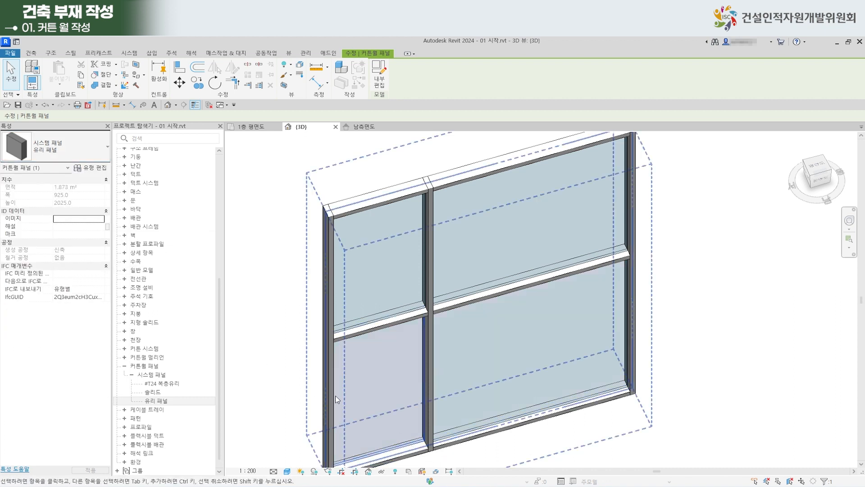
{"action": "left_click", "coordinate": [108, 151]}
{"action": "left_click", "coordinate": [58, 214]}
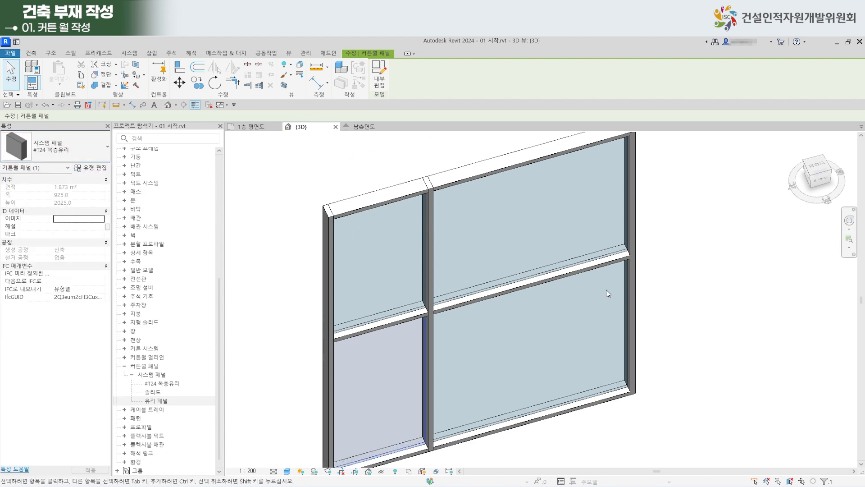
{"action": "left_click", "coordinate": [684, 287]}
Delete the 50 x 150mm mullion along the base of the narrow lower panel, at the door location.
{"action": "scroll", "coordinate": [611, 333], "scroll_direction": "down", "scroll_amount": 2}
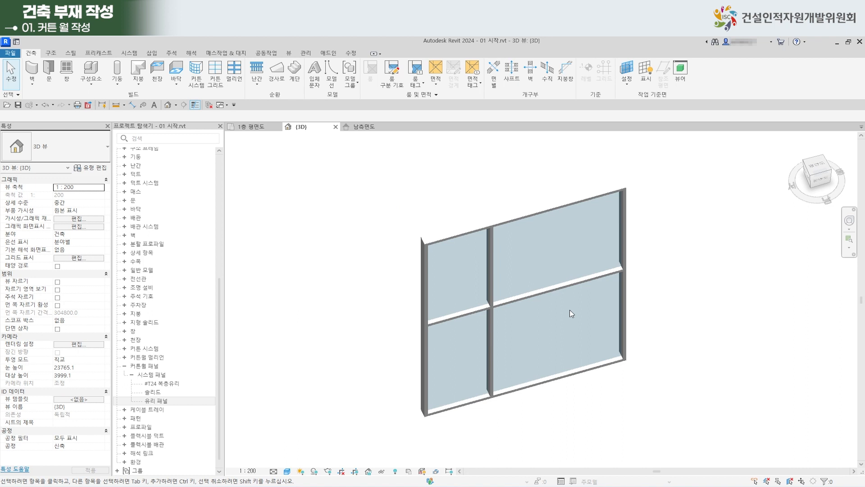
{"action": "middle_click_drag", "start_coordinate": [591, 326], "coordinate": [537, 295], "text": "shift"}
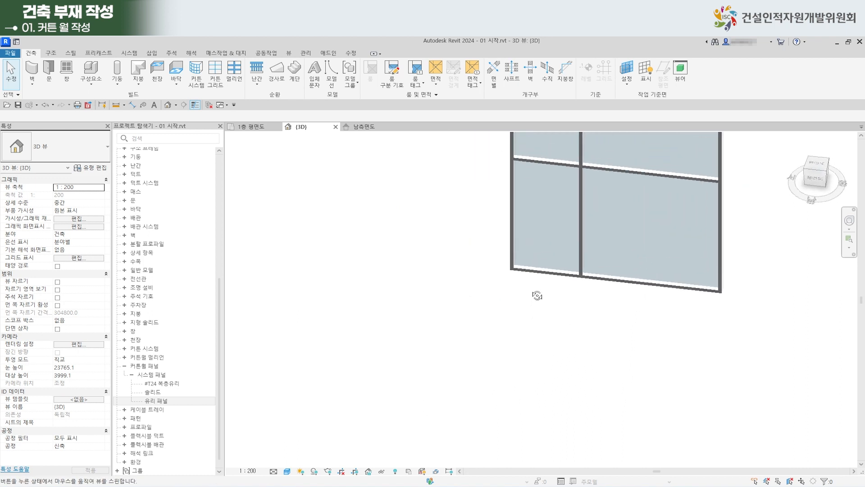
{"action": "scroll", "coordinate": [626, 253], "scroll_direction": "down", "scroll_amount": 2}
{"action": "mouse_move", "coordinate": [667, 249]}
{"action": "middle_mouse_down", "text": "shift"}
{"action": "mouse_move", "coordinate": [680, 253]}
{"action": "mouse_move", "coordinate": [656, 243]}
{"action": "mouse_move", "coordinate": [669, 242]}
{"action": "middle_mouse_up", "text": "shift"}
{"action": "middle_click_drag", "start_coordinate": [671, 242], "coordinate": [512, 343]}
{"action": "scroll", "coordinate": [526, 340], "scroll_direction": "up", "scroll_amount": 2}
{"action": "middle_click_drag", "start_coordinate": [703, 283], "coordinate": [469, 338]}
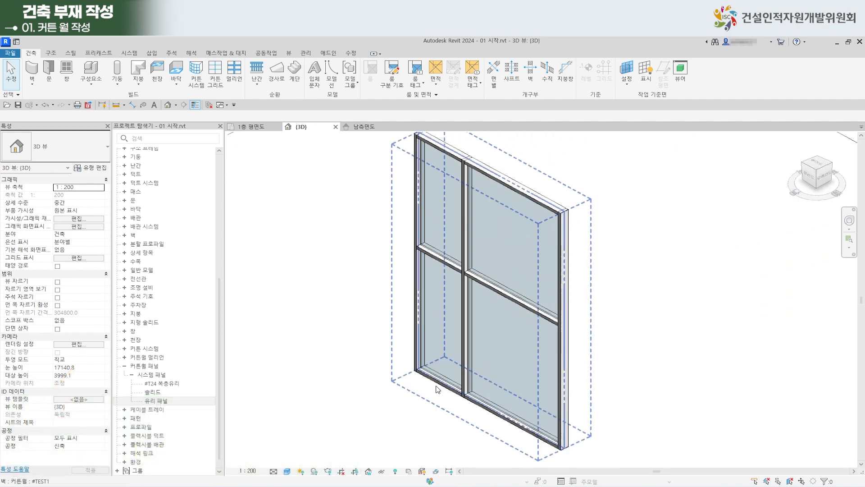
{"action": "scroll", "coordinate": [435, 294], "scroll_direction": "up", "scroll_amount": 2}
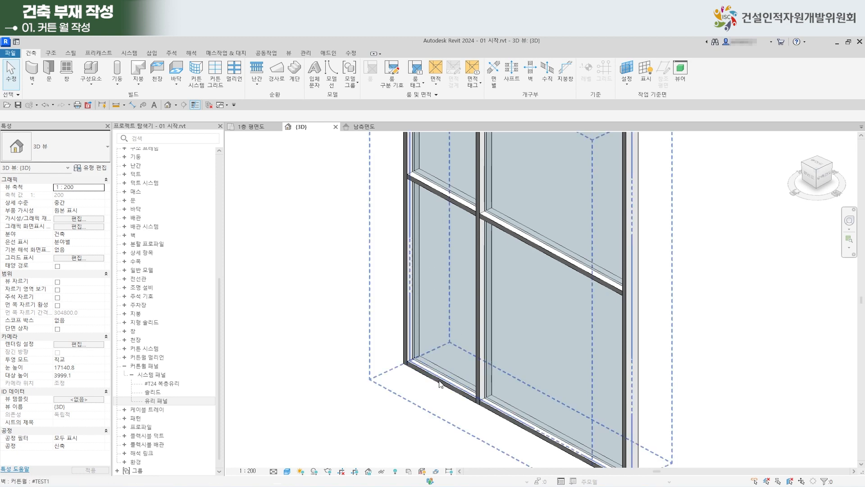
{"action": "left_click", "coordinate": [429, 402]}
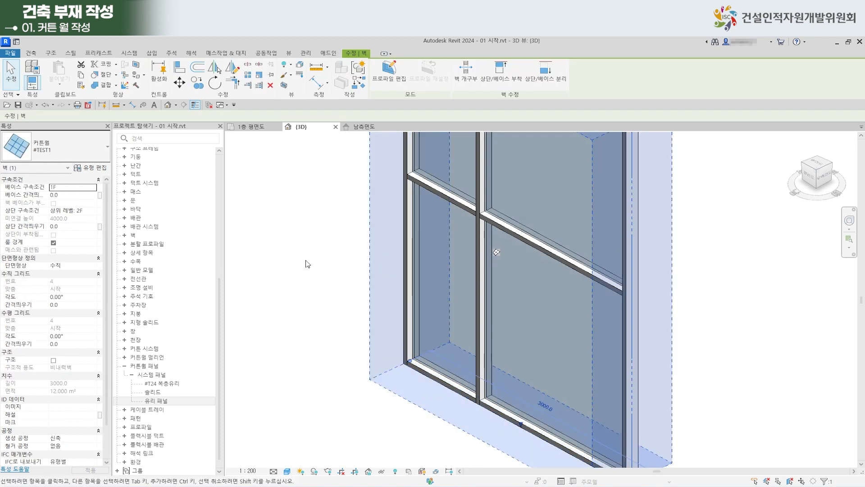
{"action": "left_click", "coordinate": [11, 74]}
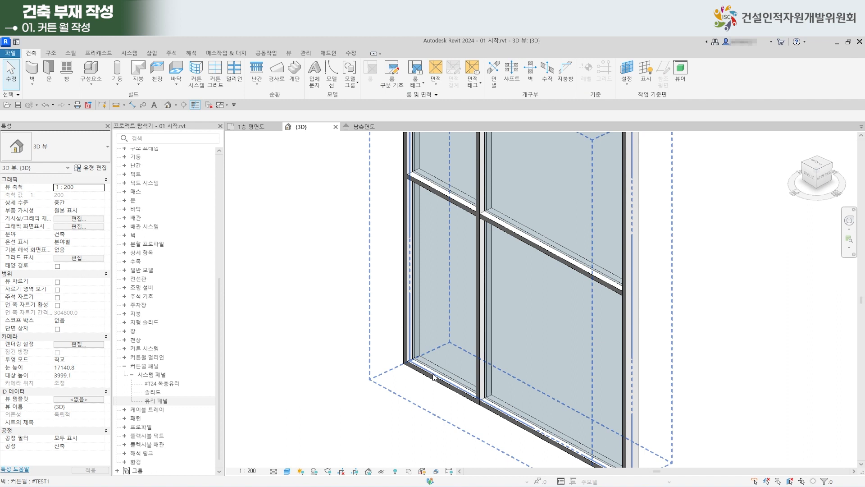
{"action": "left_click", "coordinate": [443, 391]}
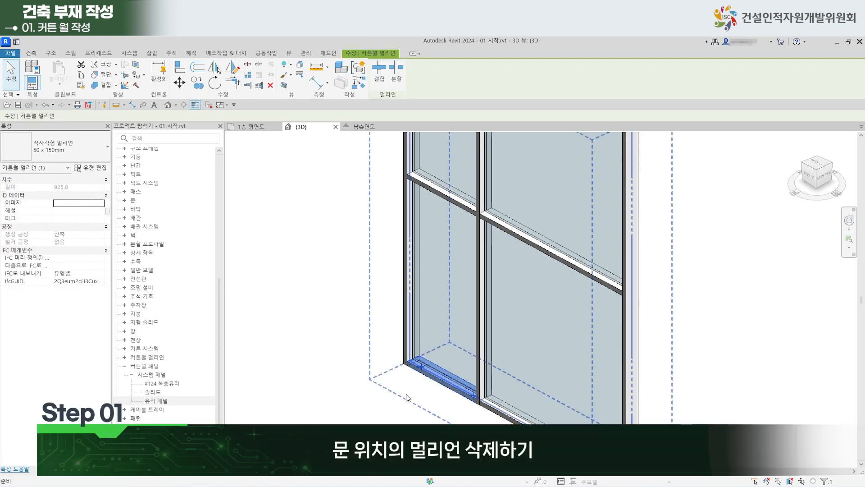
{"action": "key", "text": "Delete"}
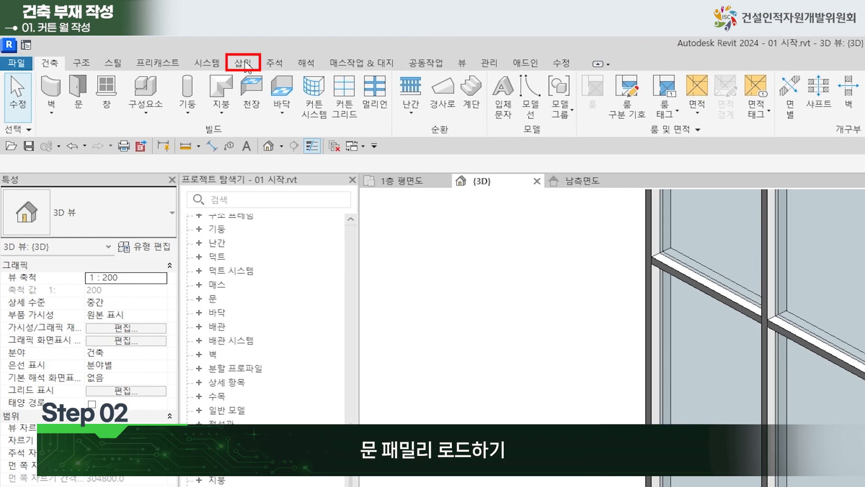
Load the door family 커튼월 단일 유리.rfa from the 문 folder inside the 커튼월 패널 library folder.
{"action": "left_click", "coordinate": [244, 64]}
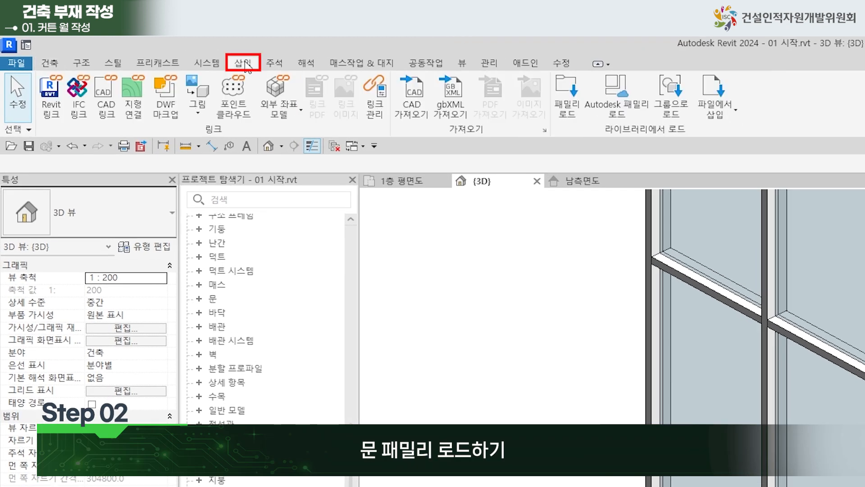
{"action": "left_click", "coordinate": [567, 108]}
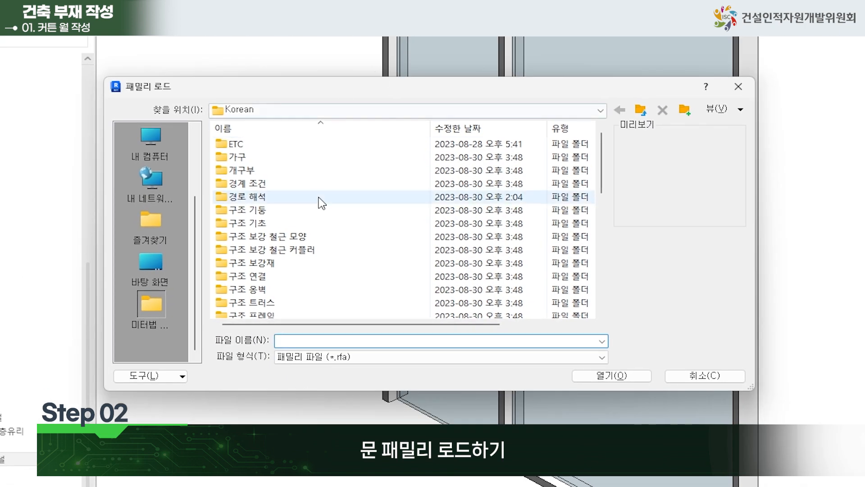
{"action": "scroll", "coordinate": [319, 199], "scroll_direction": "down", "scroll_amount": 9}
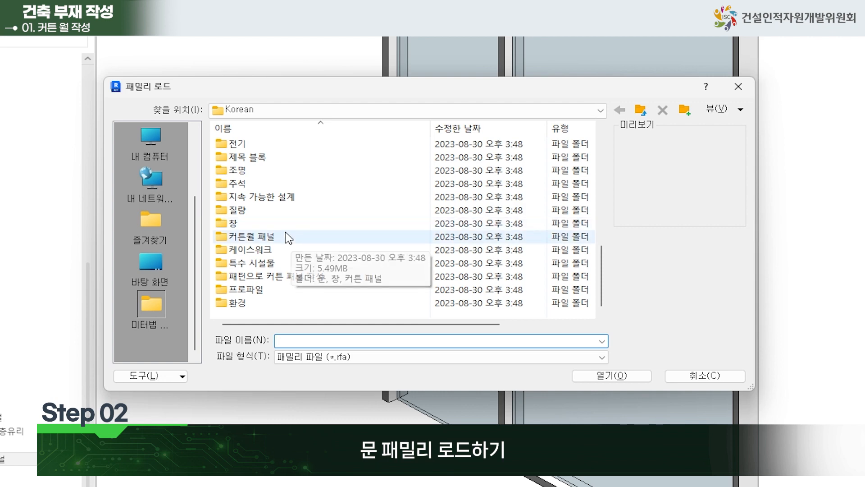
{"action": "double_click", "coordinate": [223, 238]}
{"action": "double_click", "coordinate": [223, 143]}
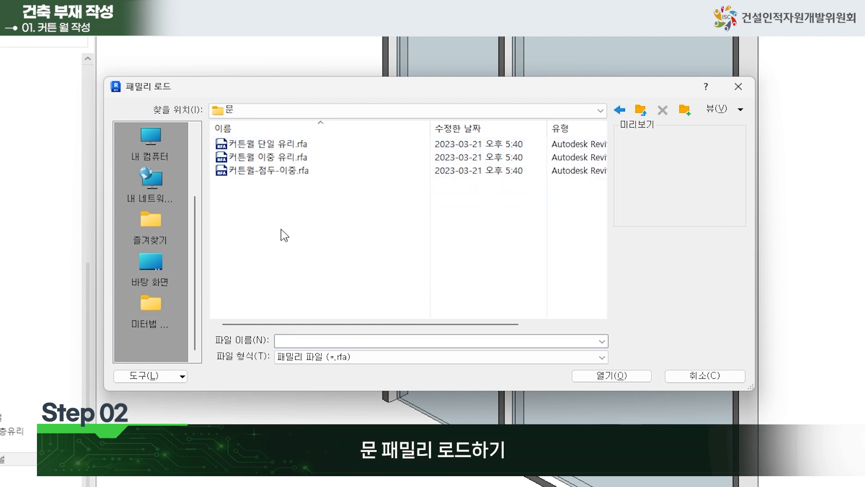
{"action": "left_click", "coordinate": [283, 145]}
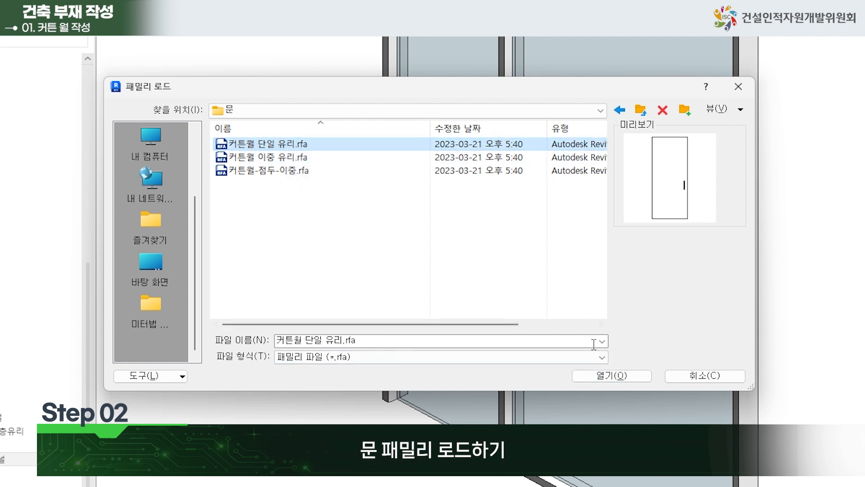
{"action": "left_click", "coordinate": [613, 375]}
Change the curtain wall's narrow lower panel to the door type 커튼월 단일 유리.
{"action": "scroll", "coordinate": [266, 259], "scroll_direction": "up", "scroll_amount": 3}
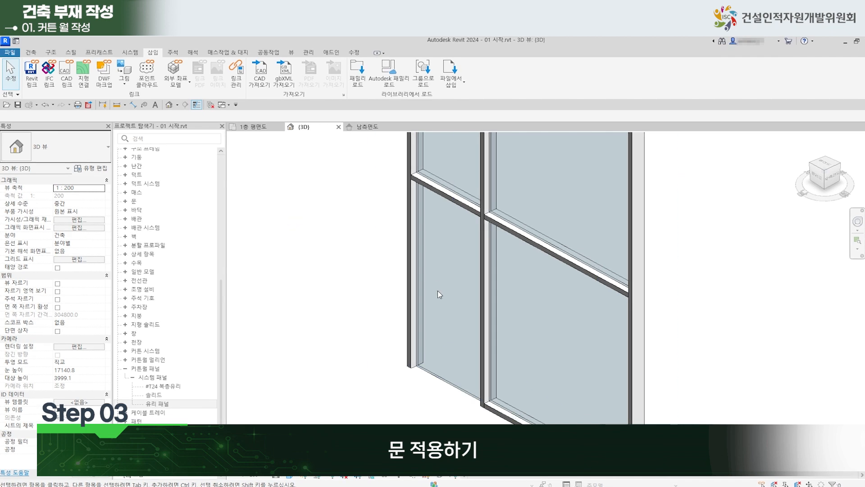
{"action": "left_click", "coordinate": [461, 351]}
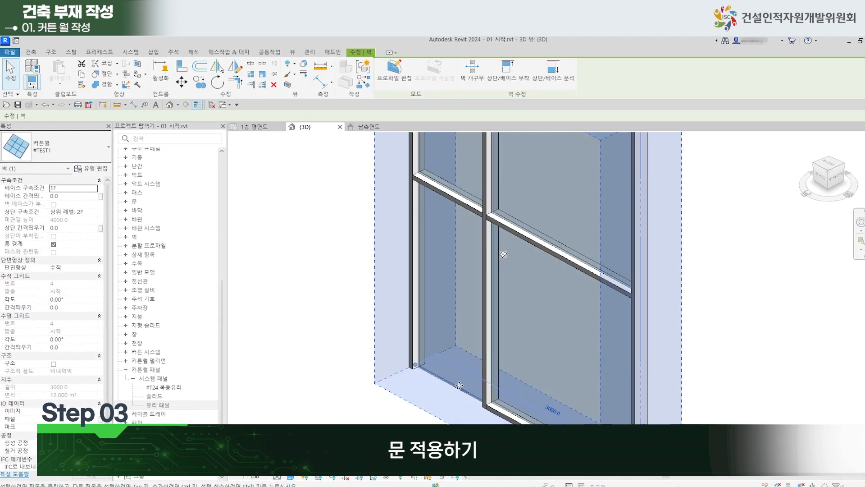
{"action": "left_click", "coordinate": [683, 354]}
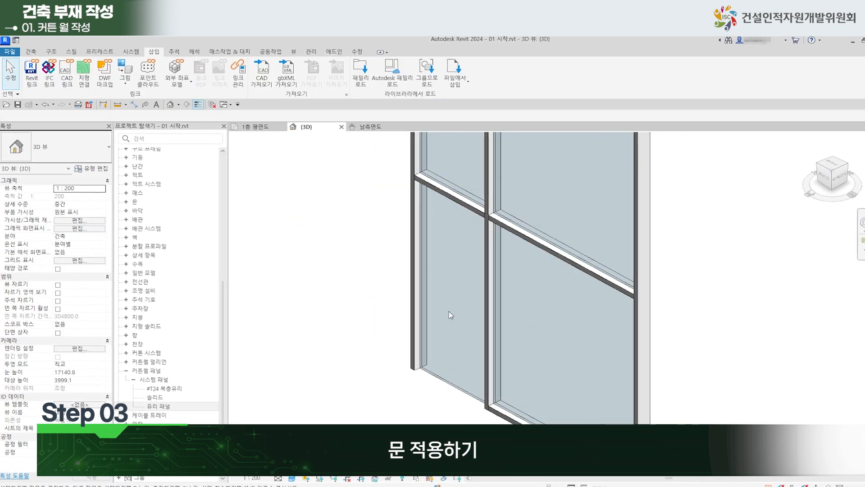
{"action": "left_click", "coordinate": [262, 386]}
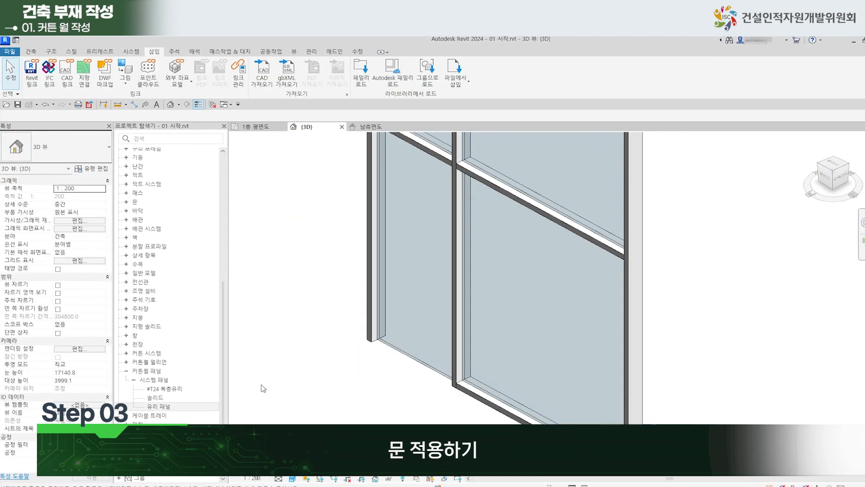
{"action": "key", "text": "Tab"}
{"action": "key", "text": "Tab"}
{"action": "left_click", "coordinate": [415, 364]}
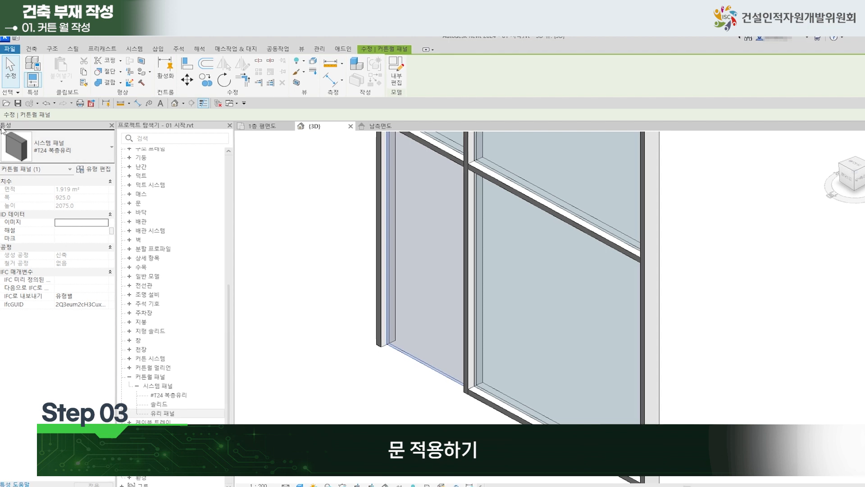
{"action": "left_click", "coordinate": [111, 149]}
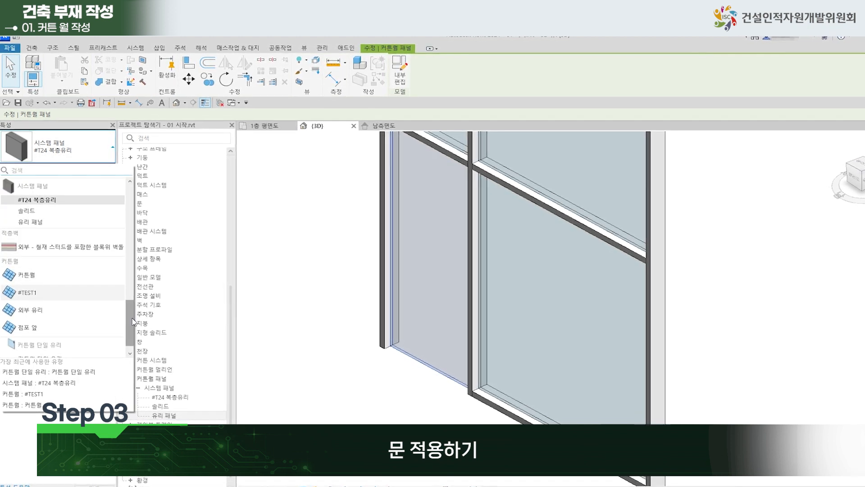
{"action": "scroll", "coordinate": [133, 343], "scroll_direction": "down", "scroll_amount": 1}
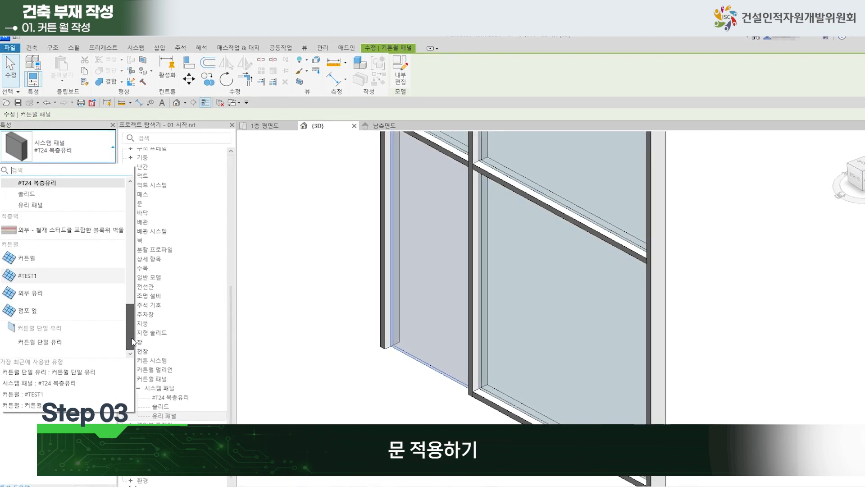
{"action": "left_click", "coordinate": [55, 344]}
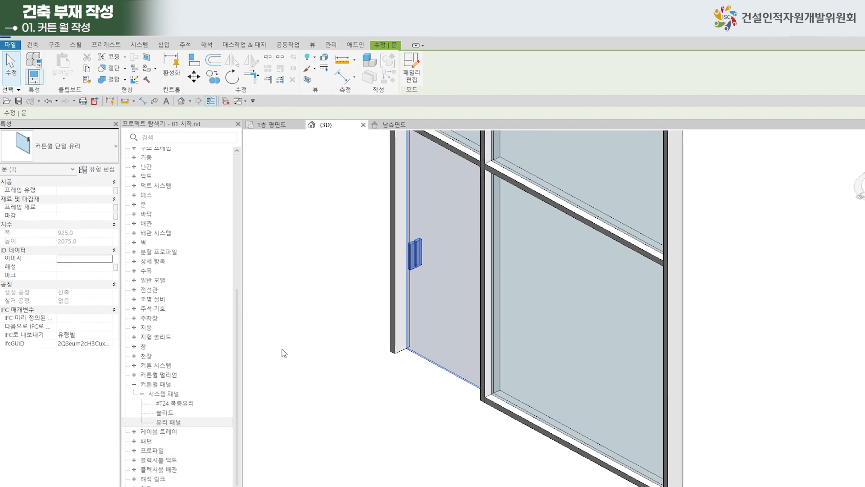
{"action": "key", "text": "Escape"}
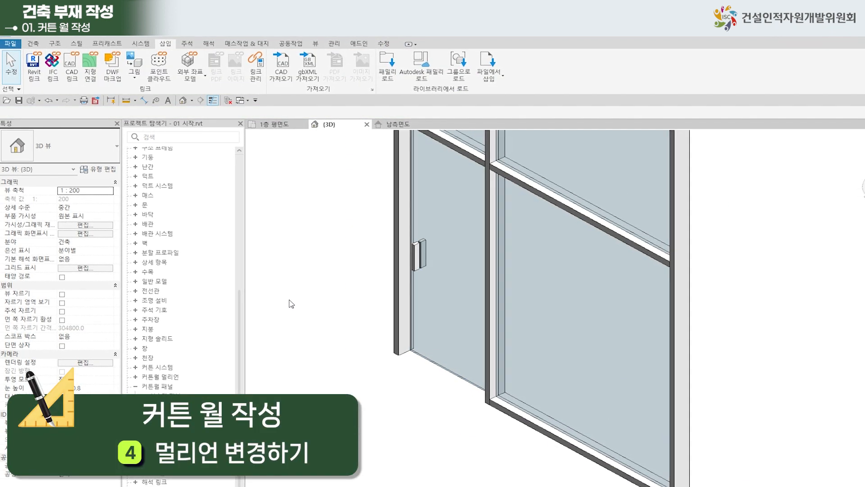
Examine the whole curtain wall and its new glass door from the opposite side in 3D.
{"action": "scroll", "coordinate": [418, 315], "scroll_direction": "down", "scroll_amount": 2}
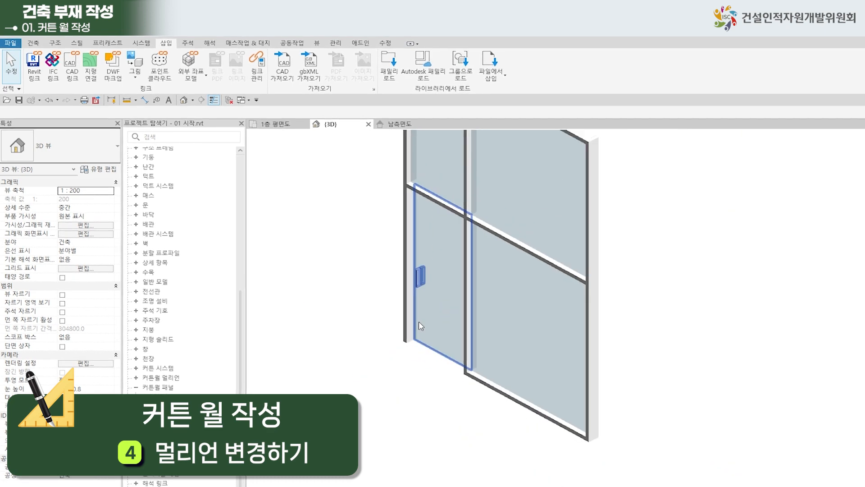
{"action": "scroll", "coordinate": [421, 326], "scroll_direction": "down", "scroll_amount": 2}
{"action": "scroll", "coordinate": [622, 203], "scroll_direction": "up", "scroll_amount": 1}
{"action": "middle_click_drag", "start_coordinate": [628, 180], "coordinate": [559, 259]}
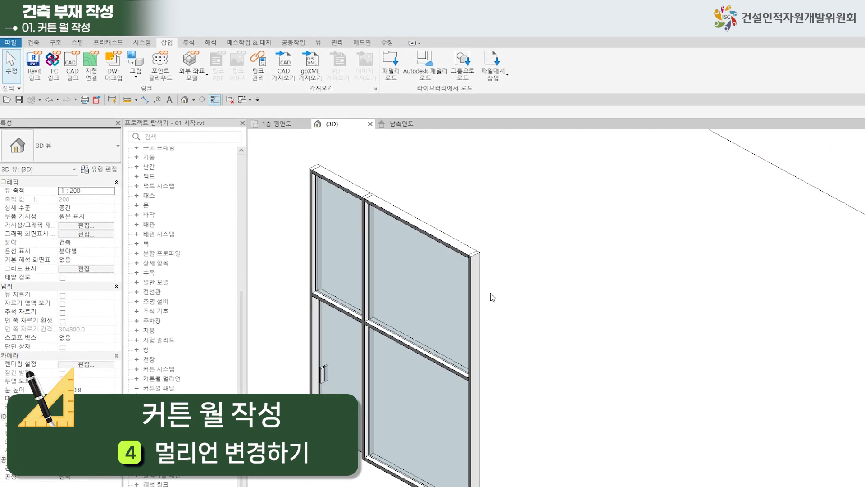
{"action": "middle_click_drag", "start_coordinate": [421, 339], "coordinate": [568, 381], "text": "shift"}
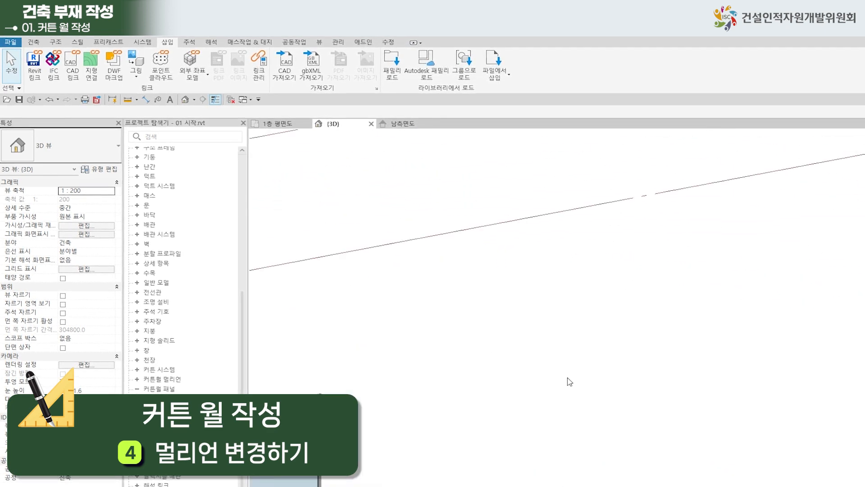
{"action": "scroll", "coordinate": [568, 381], "scroll_direction": "down", "scroll_amount": 3}
{"action": "scroll", "coordinate": [493, 323], "scroll_direction": "up", "scroll_amount": 2}
{"action": "scroll", "coordinate": [441, 329], "scroll_direction": "up", "scroll_amount": 4}
{"action": "mouse_move", "coordinate": [442, 361]}
{"action": "middle_mouse_down"}
{"action": "mouse_move", "coordinate": [481, 357]}
{"action": "mouse_move", "coordinate": [403, 348]}
{"action": "mouse_move", "coordinate": [344, 282]}
{"action": "middle_mouse_up"}
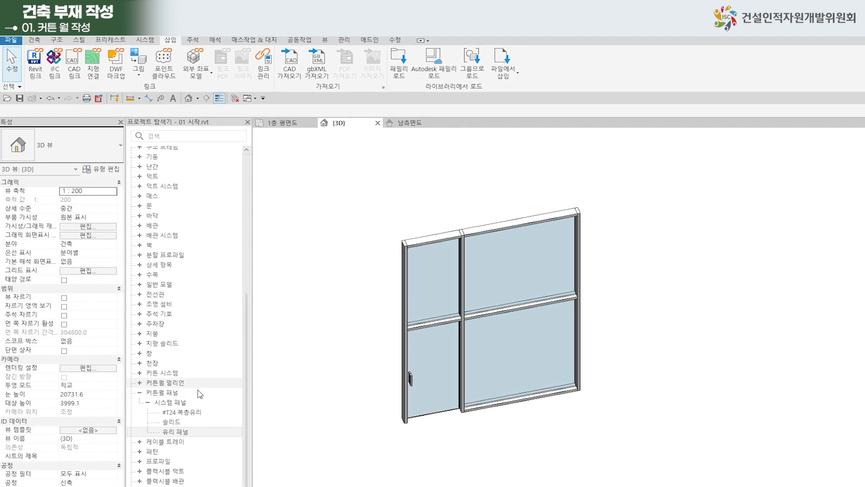
Open the type properties of the 50 x 150mm type in the curtain wall mullion family 직사각형 멀리언.
{"action": "double_click", "coordinate": [174, 383]}
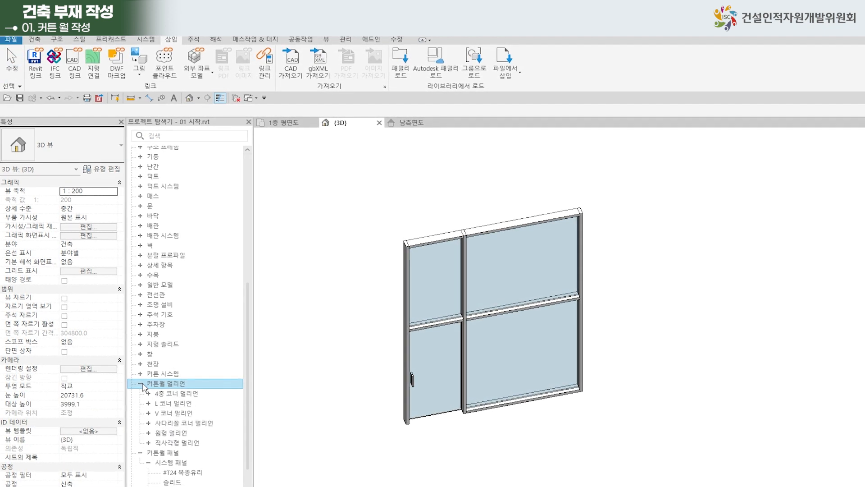
{"action": "double_click", "coordinate": [178, 442]}
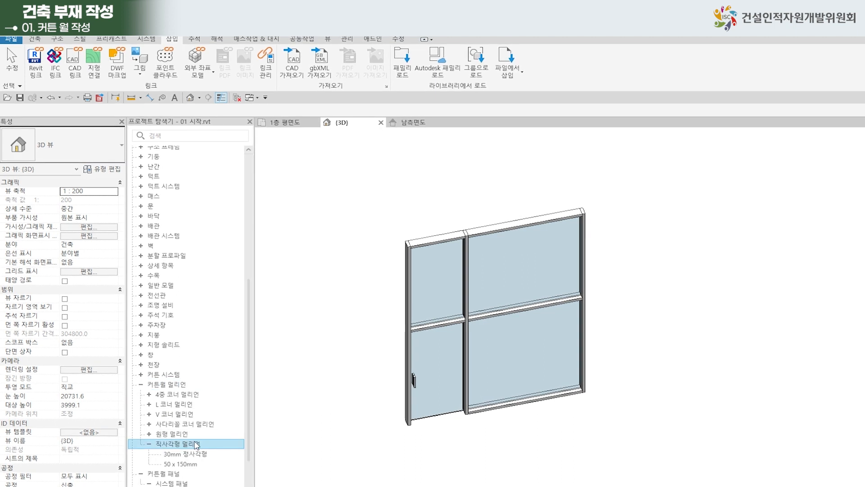
{"action": "scroll", "coordinate": [182, 435], "scroll_direction": "down", "scroll_amount": 3}
{"action": "left_click", "coordinate": [179, 375]}
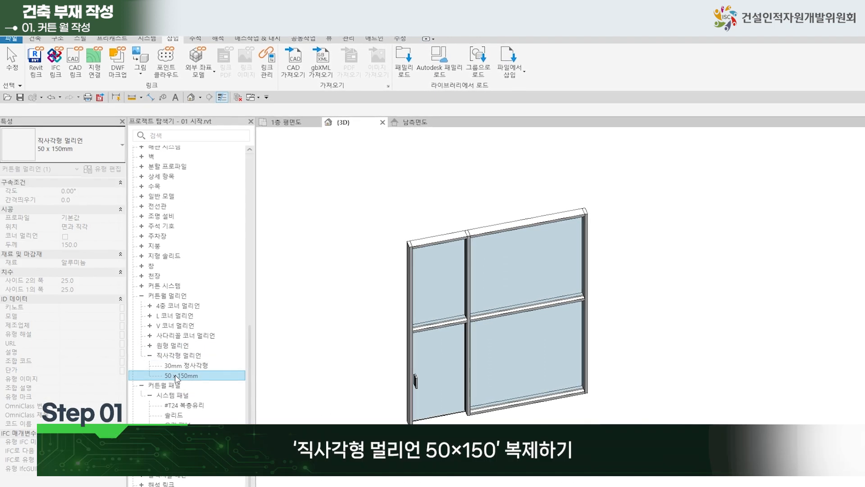
{"action": "double_click", "coordinate": [208, 383]}
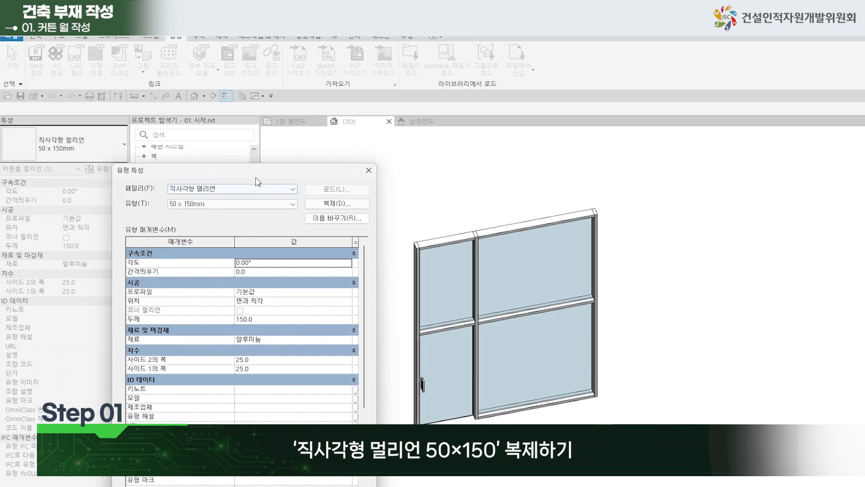
{"action": "left_click_drag", "start_coordinate": [268, 176], "coordinate": [430, 65]}
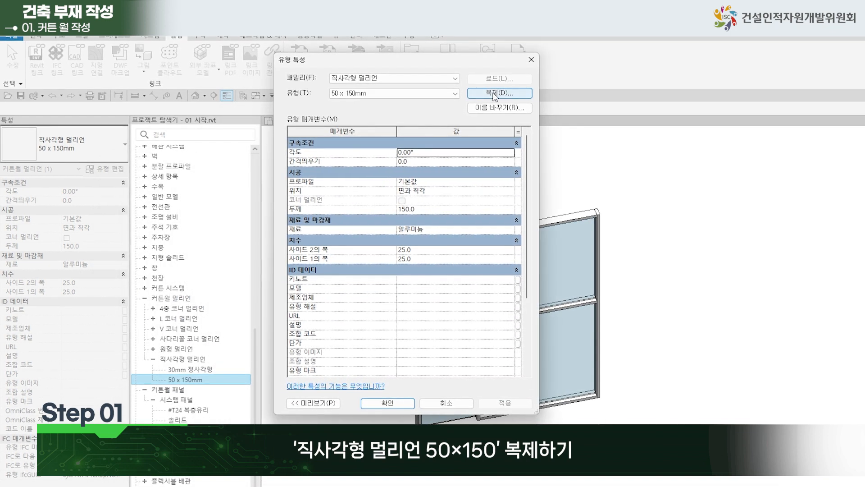
Duplicate the 50 x 150mm rectangular mullion type under the name #40 x 160.
{"action": "left_click", "coordinate": [495, 93]}
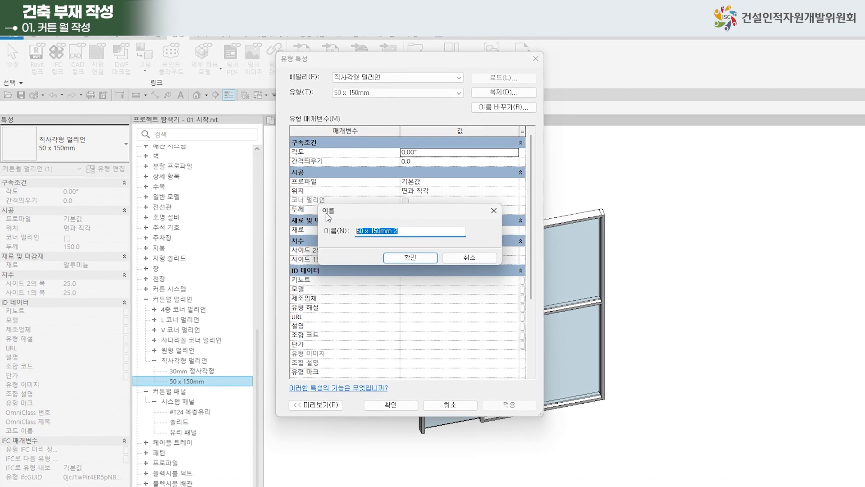
{"action": "type", "text": "#"}
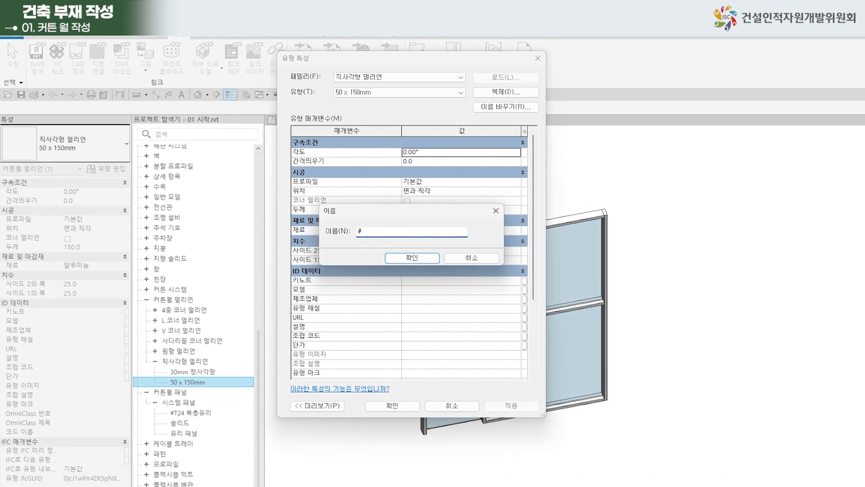
{"action": "type", "text": "40"}
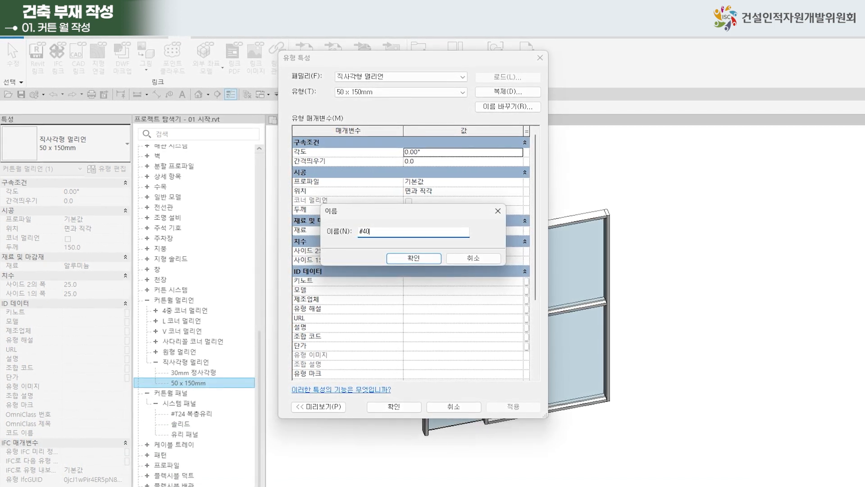
{"action": "type", "text": " x "}
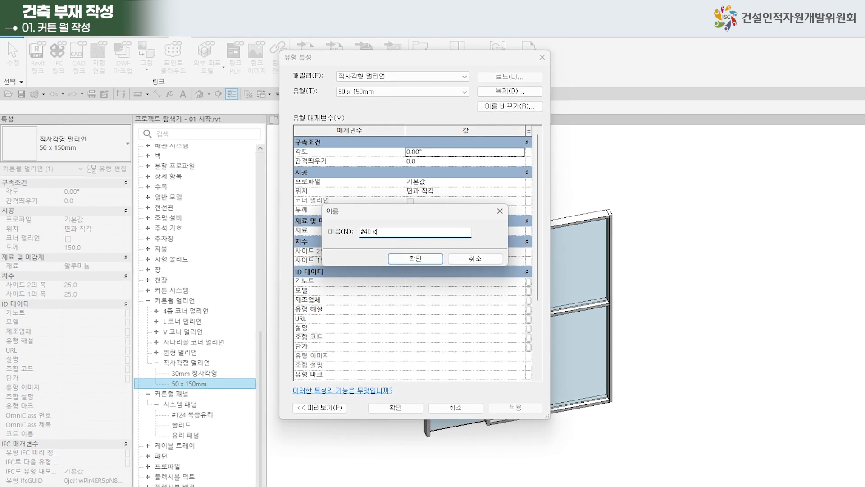
{"action": "type", "text": "160"}
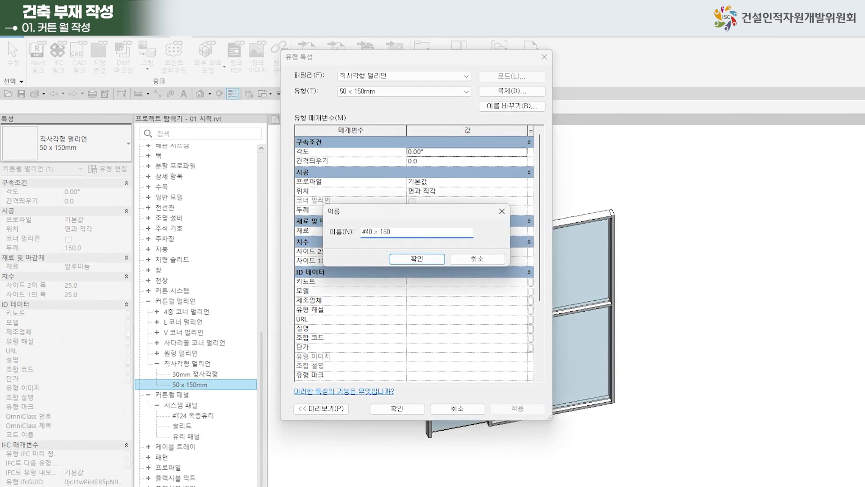
{"action": "left_click", "coordinate": [417, 260]}
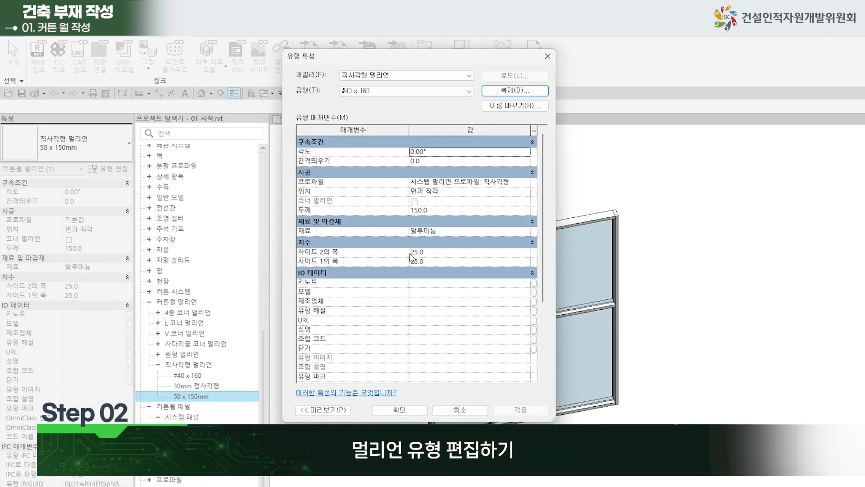
Set the #40 x 160 mullion type's thickness (두께) to 160 and both side widths to 20, and apply the changes.
{"action": "left_click", "coordinate": [450, 211]}
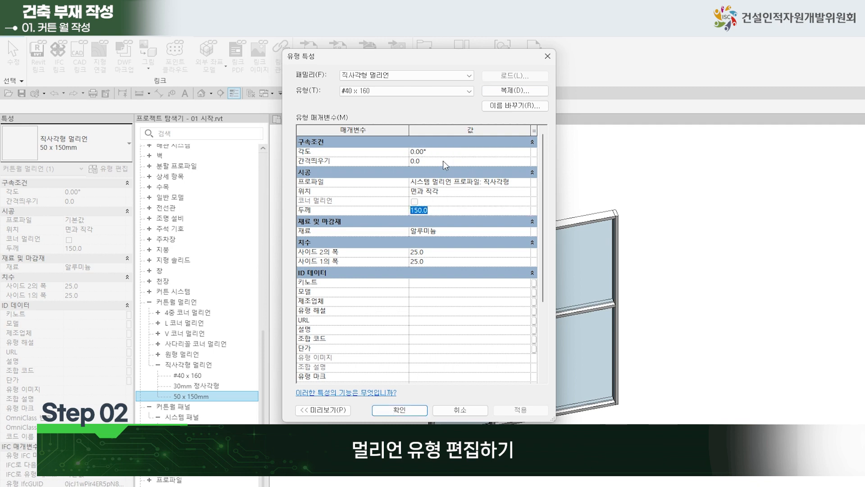
{"action": "type", "text": "16"}
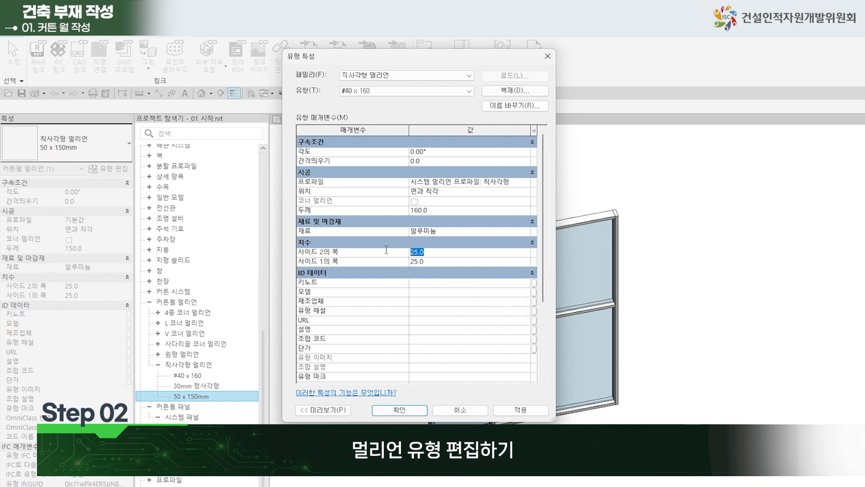
{"action": "type", "text": "20"}
{"action": "left_click", "coordinate": [384, 262]}
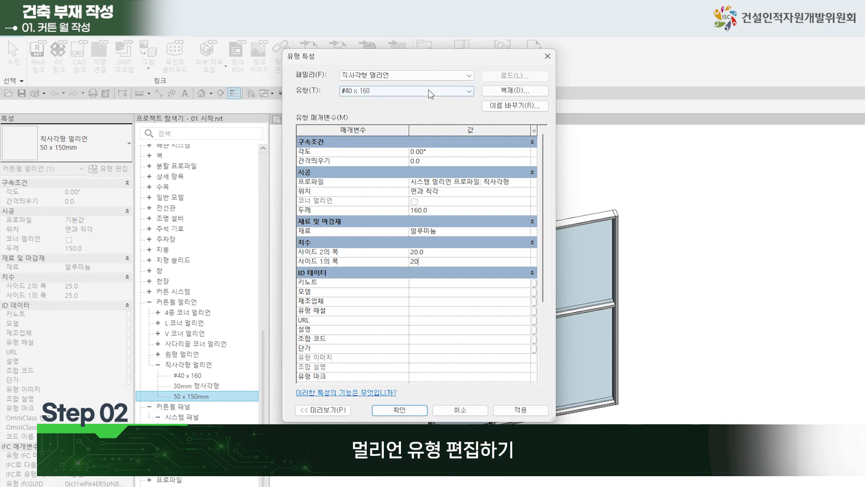
{"action": "left_click_drag", "start_coordinate": [442, 61], "coordinate": [268, 93]}
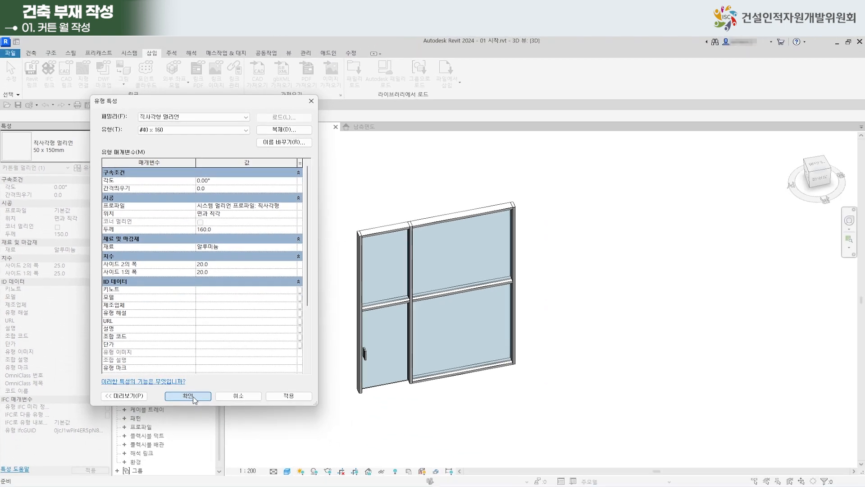
{"action": "left_click", "coordinate": [262, 480]}
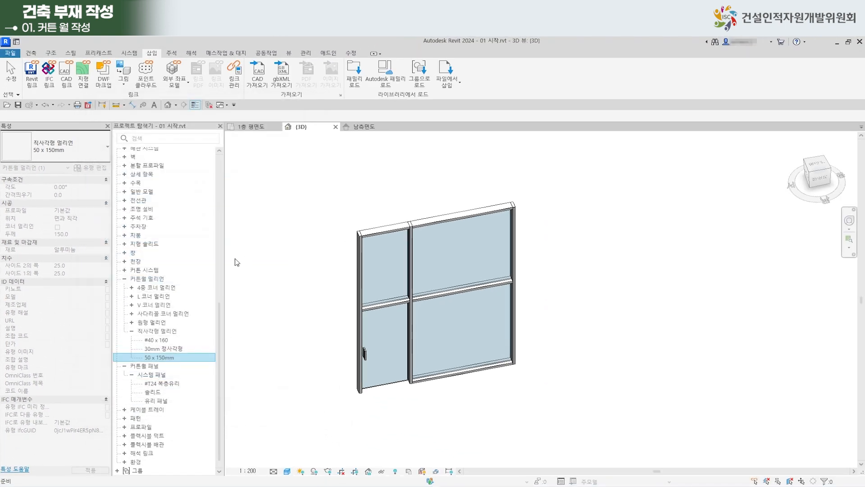
Select the whole curtain wall, filter the selection down to 커튼월 멀리언 only, and change those mullions to type #40 x 160.
{"action": "left_click", "coordinate": [321, 172]}
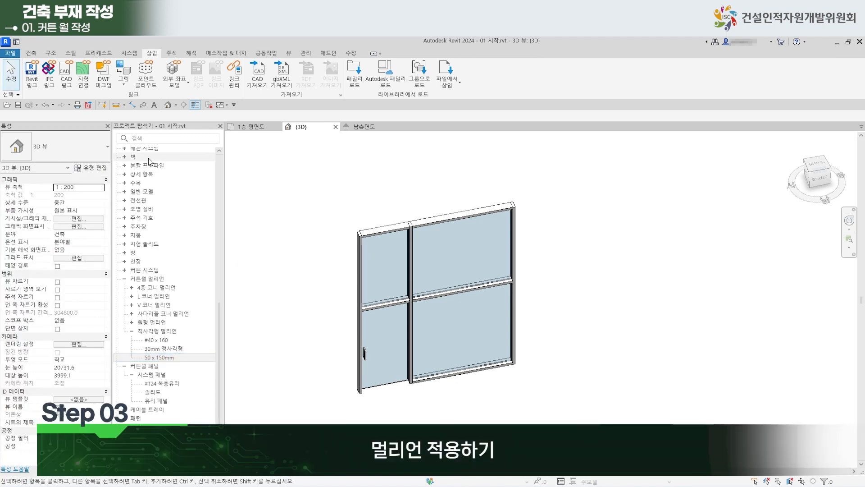
{"action": "left_click_drag", "start_coordinate": [302, 159], "coordinate": [568, 424]}
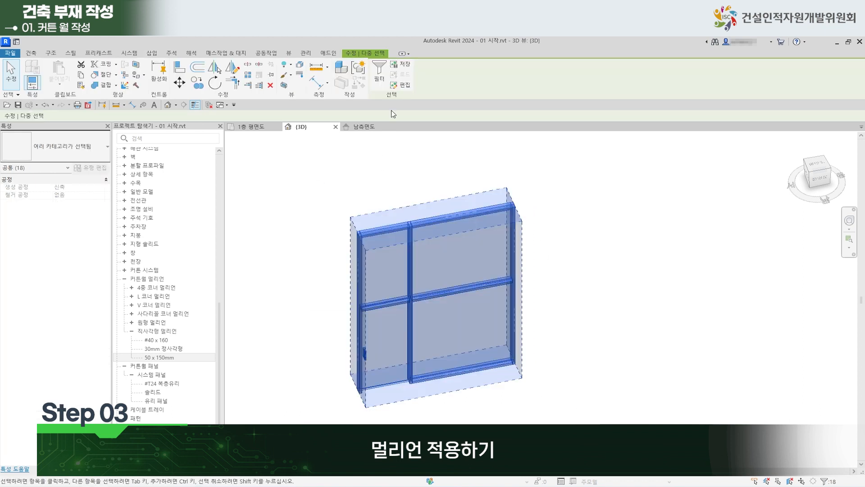
{"action": "left_click", "coordinate": [379, 70]}
{"action": "left_click", "coordinate": [524, 169]}
{"action": "left_click", "coordinate": [524, 176]}
{"action": "left_click", "coordinate": [524, 182]}
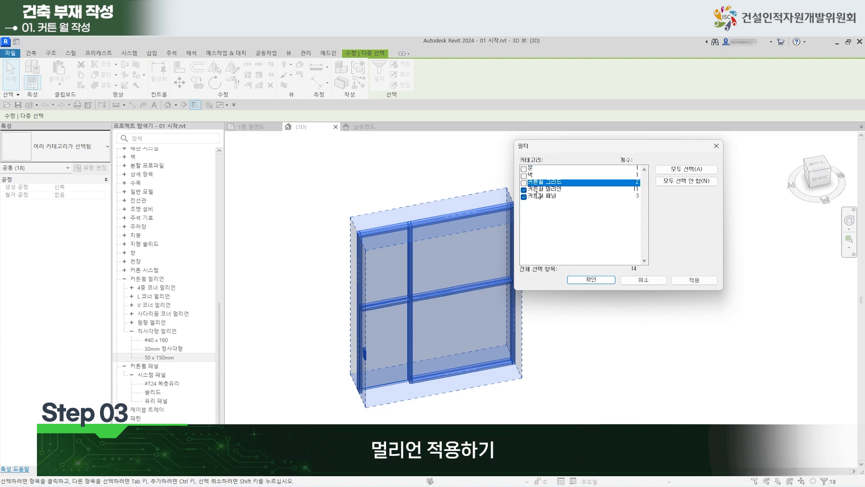
{"action": "left_click", "coordinate": [524, 197]}
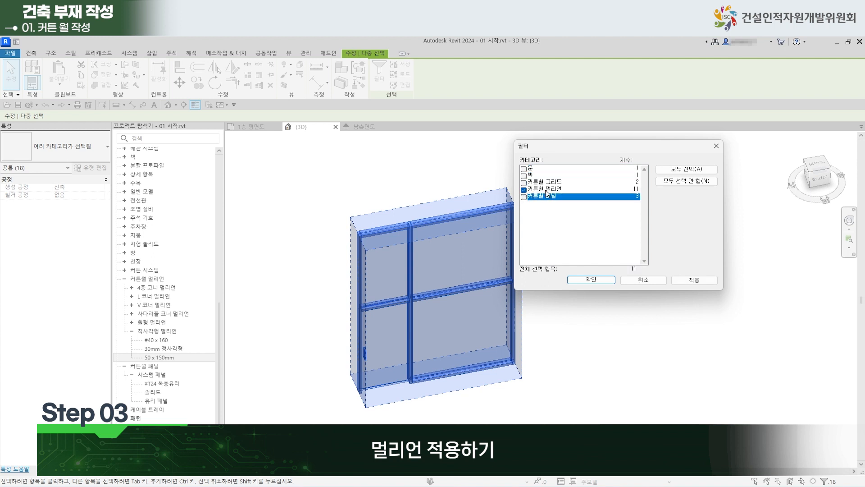
{"action": "left_click", "coordinate": [588, 279]}
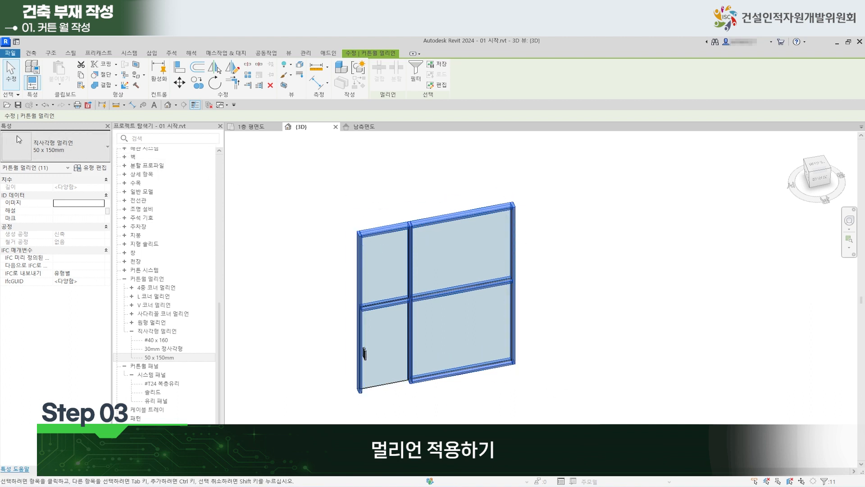
{"action": "left_click", "coordinate": [110, 152]}
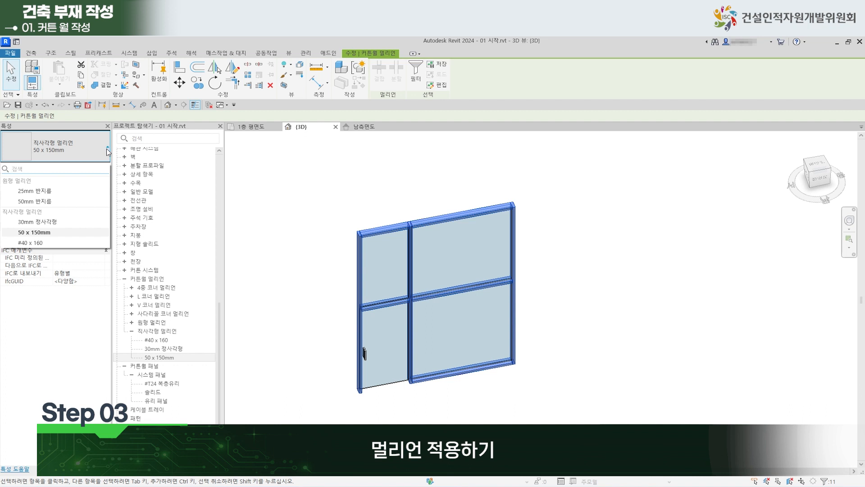
{"action": "left_click", "coordinate": [45, 243]}
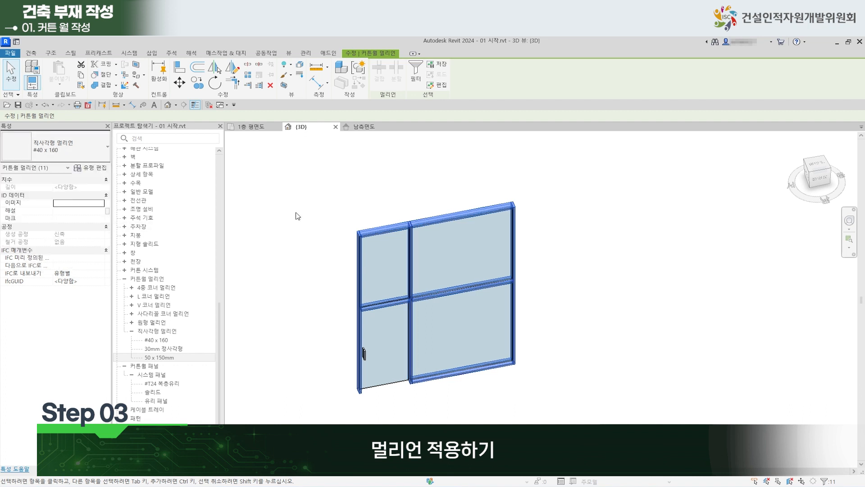
{"action": "left_click", "coordinate": [444, 421]}
Examine the curtain wall's changed mullions up close in 3D and in the 1층 평면도 floor plan.
{"action": "scroll", "coordinate": [403, 413], "scroll_direction": "up", "scroll_amount": 4}
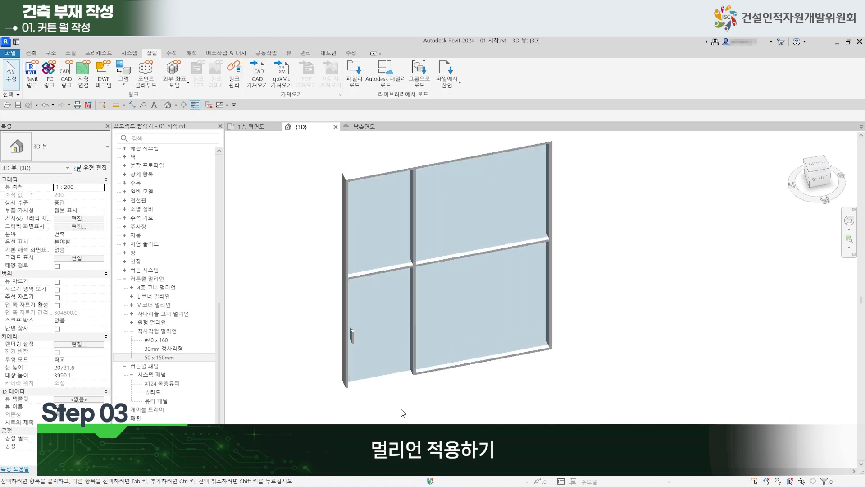
{"action": "scroll", "coordinate": [430, 387], "scroll_direction": "down", "scroll_amount": 2}
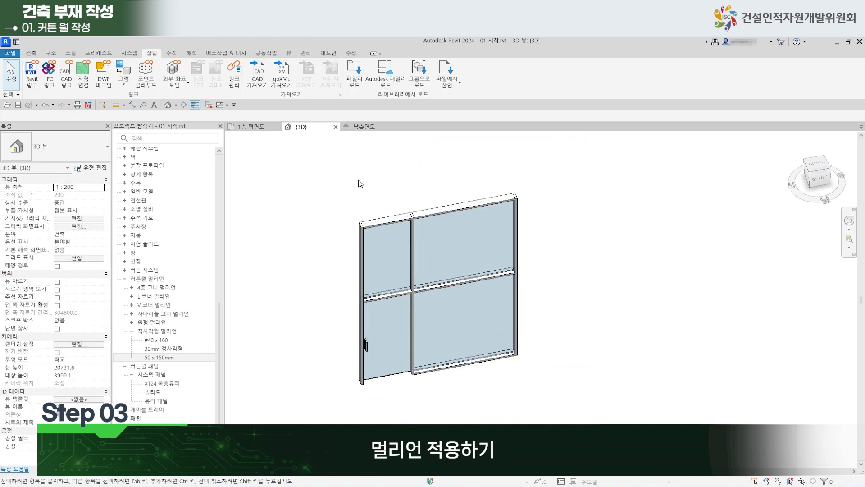
{"action": "scroll", "coordinate": [396, 189], "scroll_direction": "up", "scroll_amount": 5}
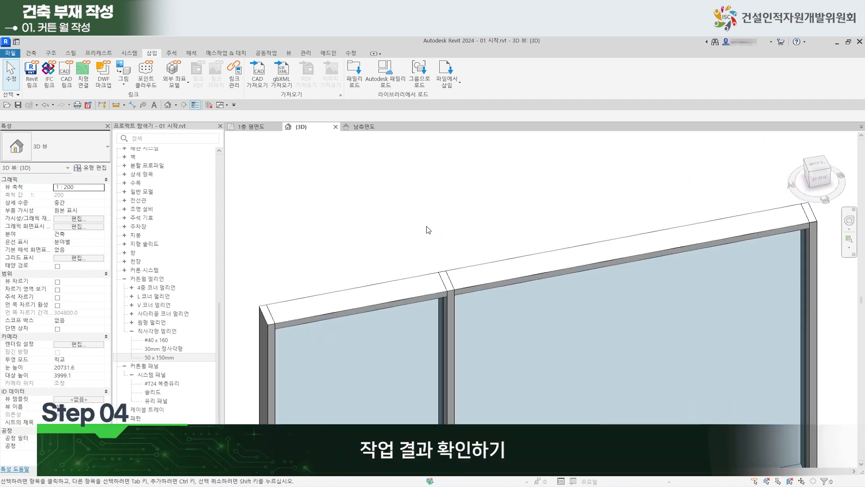
{"action": "left_click", "coordinate": [262, 127]}
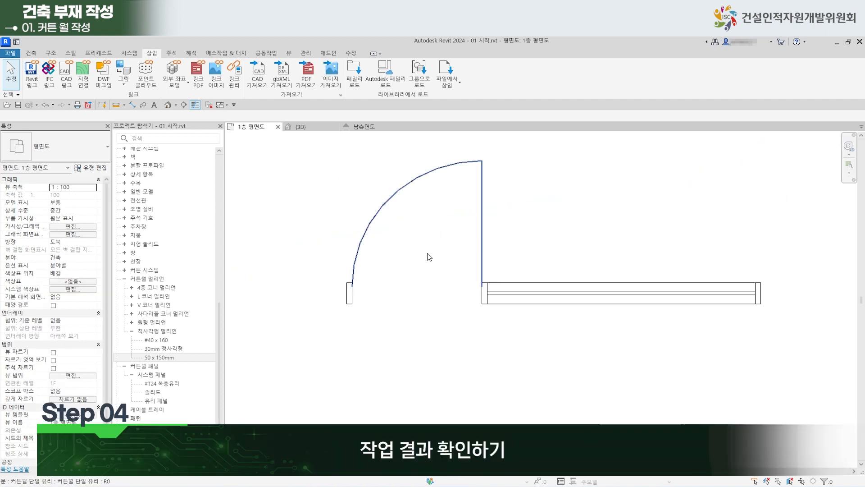
{"action": "scroll", "coordinate": [558, 321], "scroll_direction": "up", "scroll_amount": 2}
{"action": "middle_click_drag", "start_coordinate": [529, 315], "coordinate": [329, 316]}
{"action": "scroll", "coordinate": [454, 321], "scroll_direction": "down", "scroll_amount": 3}
{"action": "scroll", "coordinate": [309, 309], "scroll_direction": "up", "scroll_amount": 3}
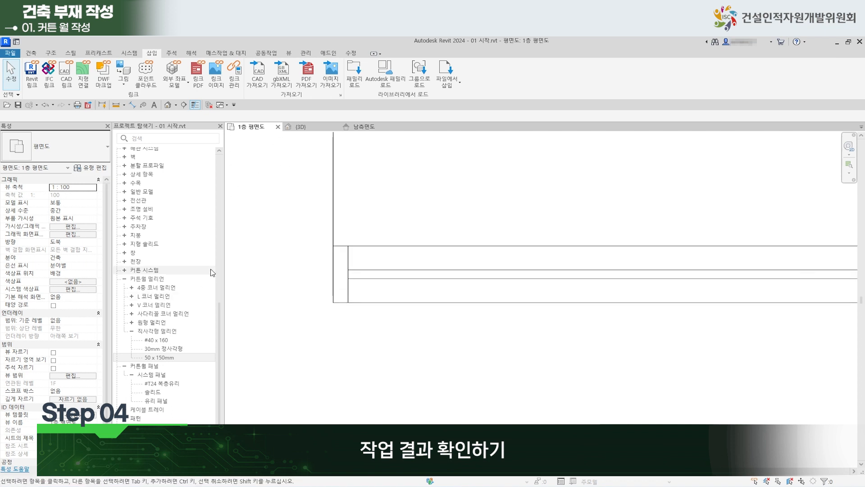
Measure the depth of the mullion beside the door with an aligned dimension in the floor plan.
{"action": "left_click", "coordinate": [133, 105]}
{"action": "left_click", "coordinate": [348, 246]}
{"action": "left_click", "coordinate": [346, 302]}
{"action": "scroll", "coordinate": [436, 324], "scroll_direction": "down", "scroll_amount": 1}
{"action": "middle_click_drag", "start_coordinate": [436, 325], "coordinate": [515, 315]}
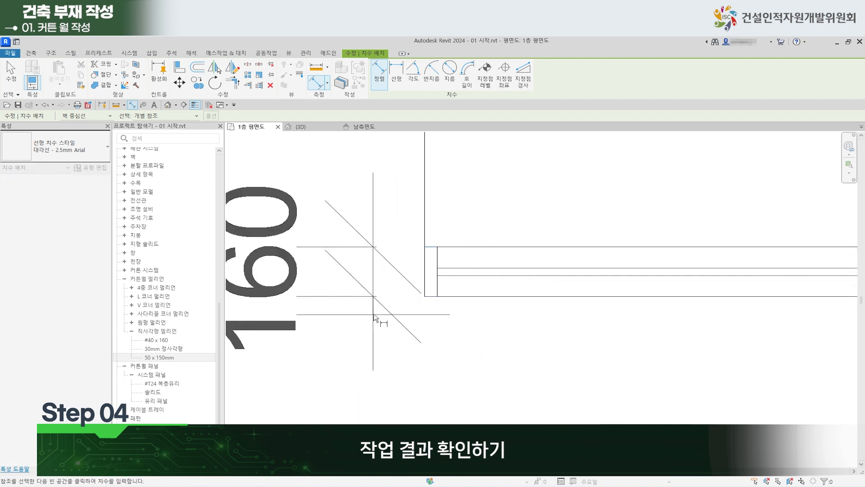
Measure the width of the same mullion between its two side faces, without placing the dimension.
{"action": "scroll", "coordinate": [449, 315], "scroll_direction": "up", "scroll_amount": 3}
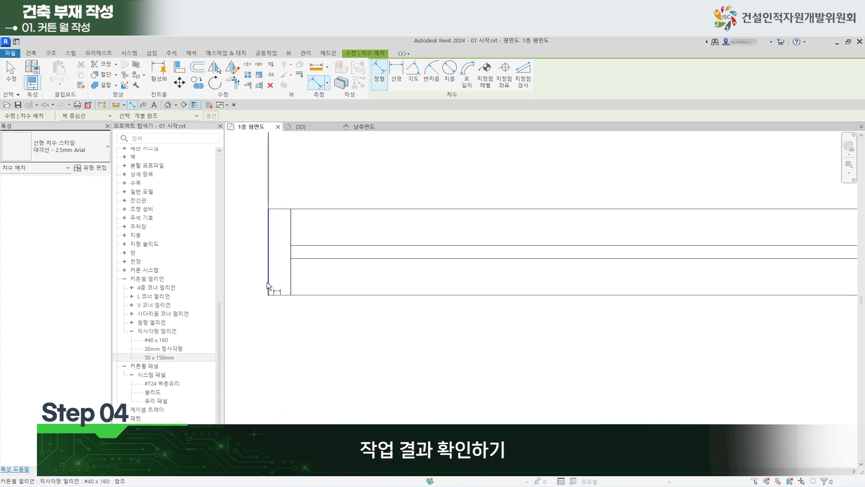
{"action": "left_click", "coordinate": [268, 284]}
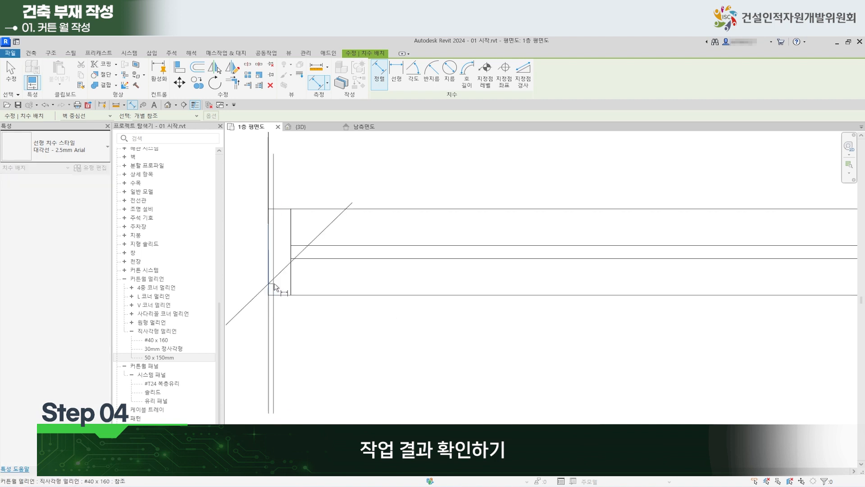
{"action": "left_click", "coordinate": [291, 289]}
{"action": "middle_click_drag", "start_coordinate": [299, 333], "coordinate": [405, 320]}
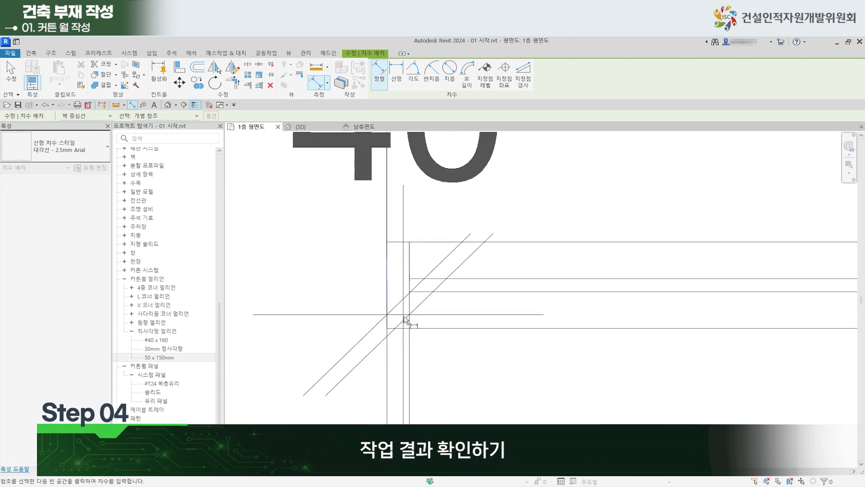
{"action": "key", "text": "Escape"}
{"action": "middle_click_drag", "start_coordinate": [325, 287], "coordinate": [407, 311]}
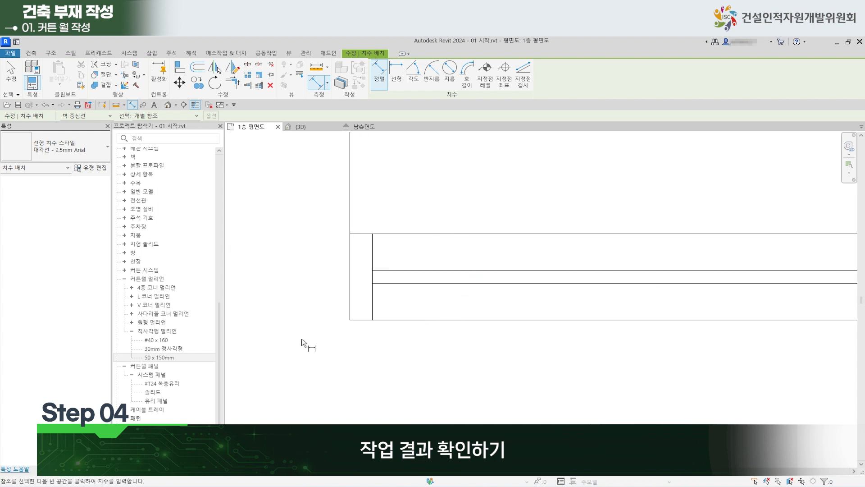
Return to the 3D view, leave the dimension command, and delete the entire curtain wall with its door.
{"action": "scroll", "coordinate": [361, 252], "scroll_direction": "down", "scroll_amount": 5}
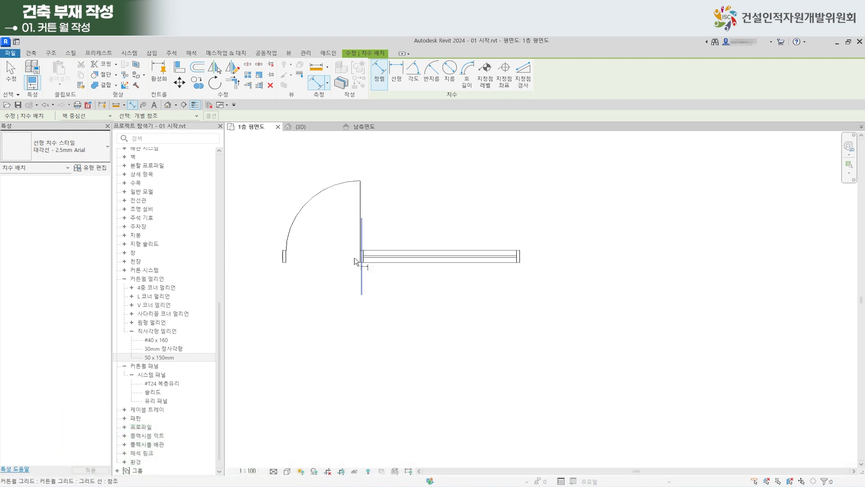
{"action": "left_click", "coordinate": [315, 129]}
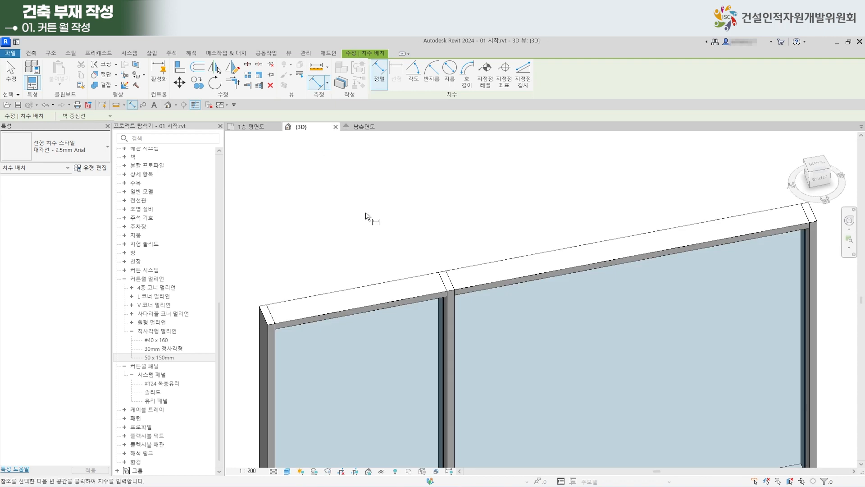
{"action": "scroll", "coordinate": [361, 215], "scroll_direction": "down", "scroll_amount": 4}
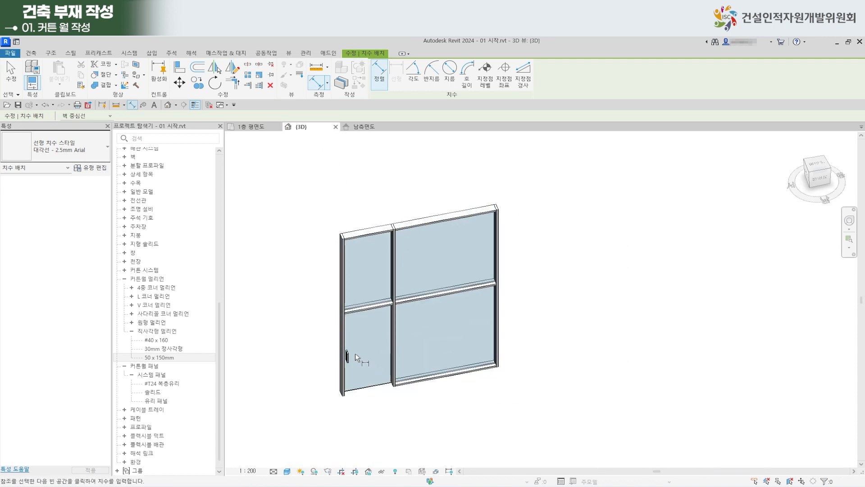
{"action": "scroll", "coordinate": [397, 362], "scroll_direction": "down", "scroll_amount": 3}
{"action": "middle_click_drag", "start_coordinate": [426, 390], "coordinate": [463, 379]}
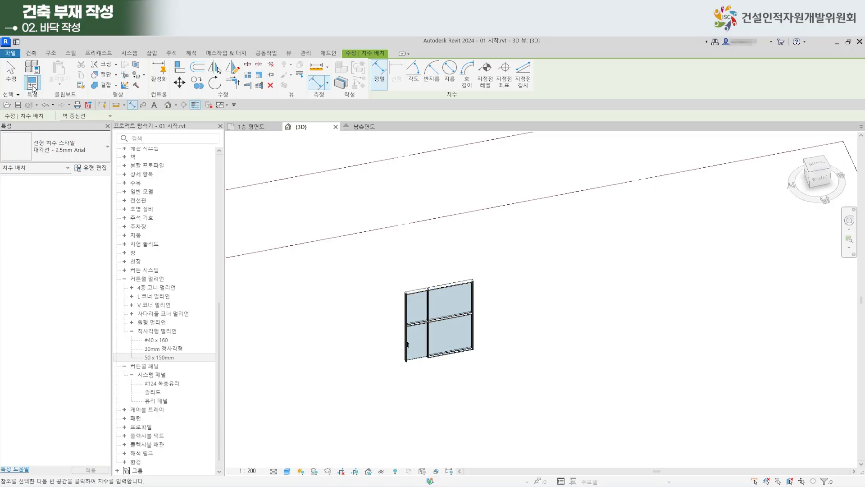
{"action": "left_click", "coordinate": [11, 67]}
{"action": "left_click_drag", "start_coordinate": [375, 261], "coordinate": [517, 403]}
{"action": "key", "text": "Delete"}
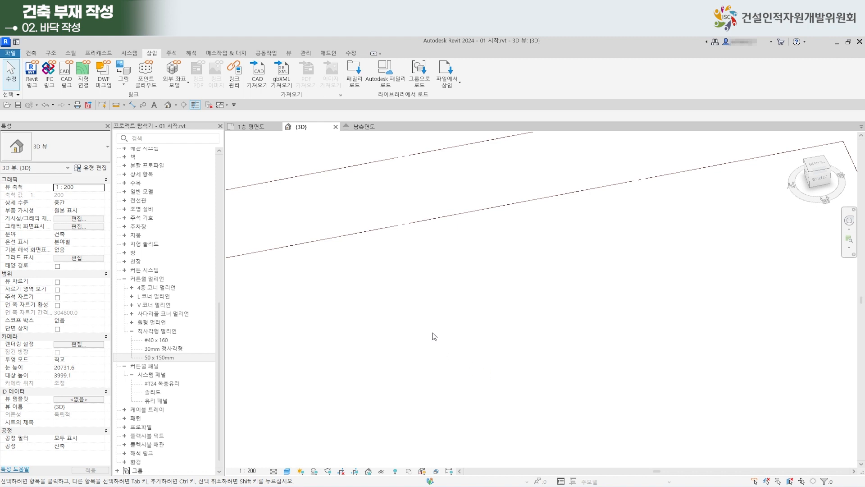
In the 1층 평면도 plan, start an architectural floor and duplicate its type 일반 150mm as #S1.
{"action": "left_click", "coordinate": [251, 127]}
{"action": "scroll", "coordinate": [367, 270], "scroll_direction": "down", "scroll_amount": 5}
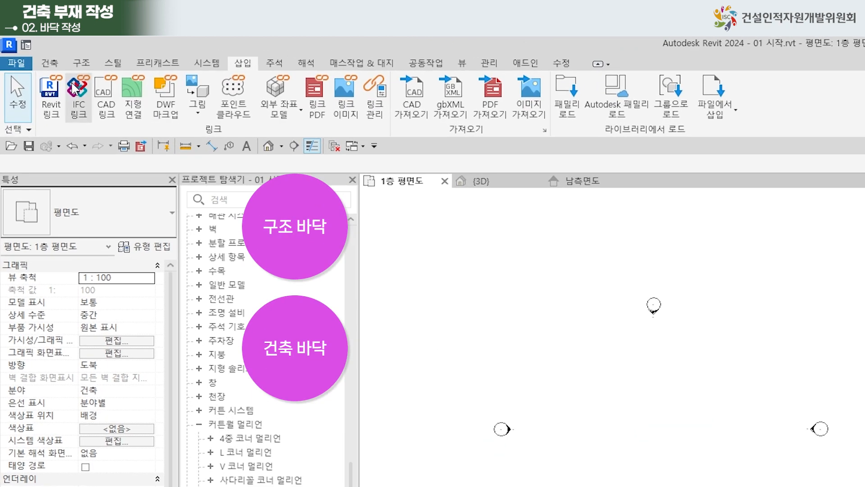
{"action": "left_click", "coordinate": [31, 52]}
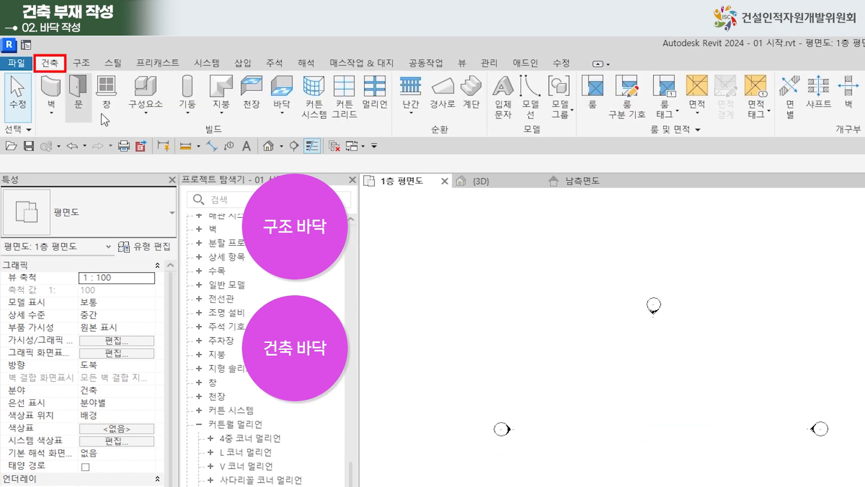
{"action": "left_click", "coordinate": [86, 64]}
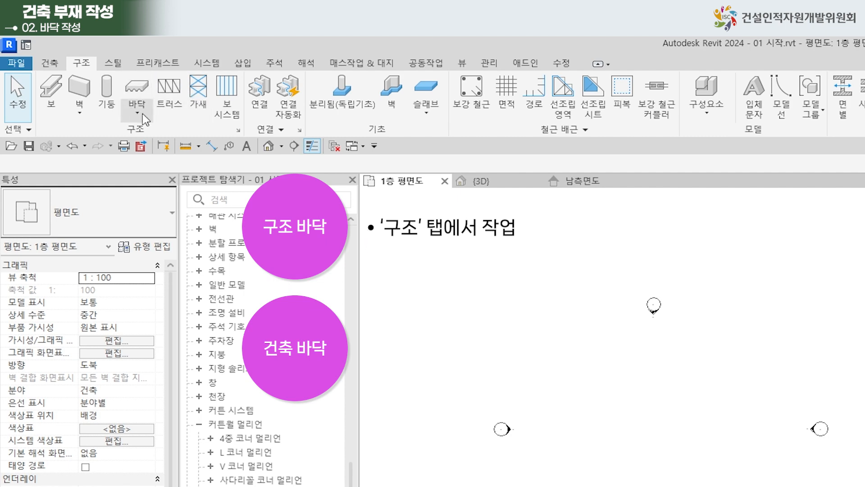
{"action": "left_click", "coordinate": [53, 63]}
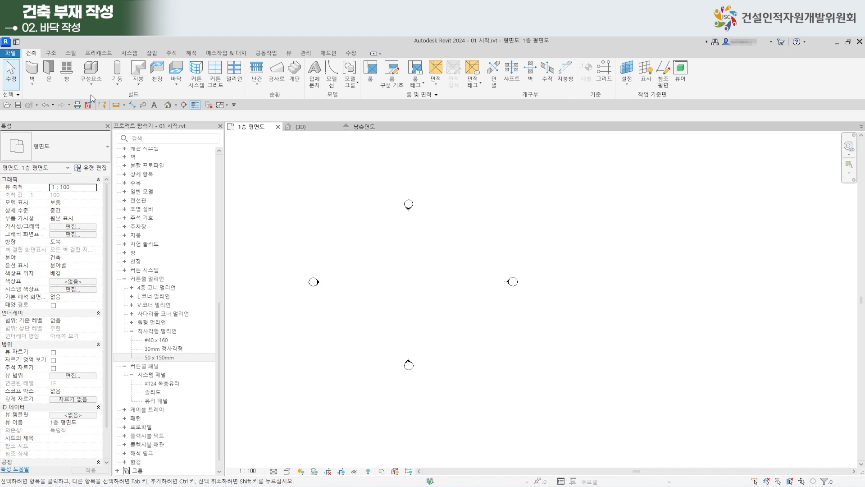
{"action": "left_click", "coordinate": [175, 77]}
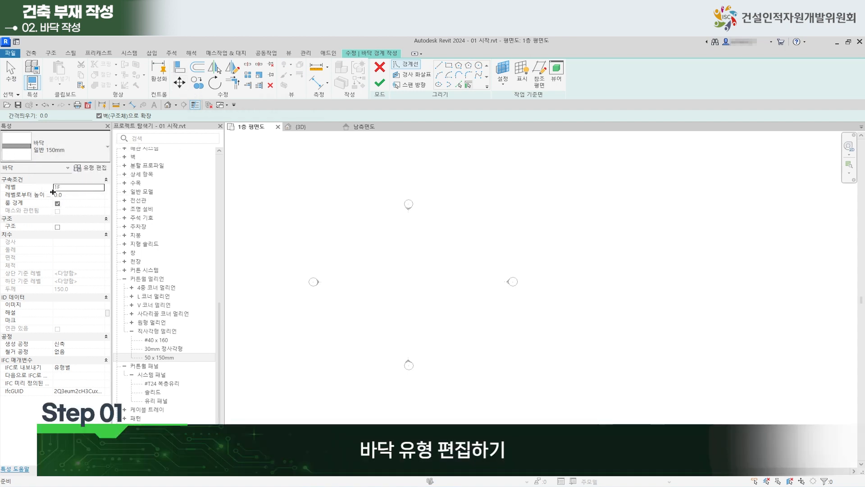
{"action": "left_click", "coordinate": [96, 169]}
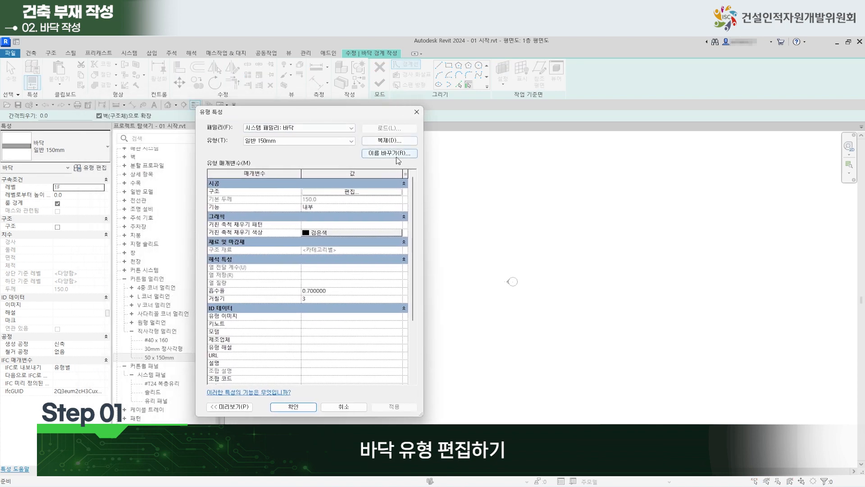
{"action": "left_click", "coordinate": [389, 140]}
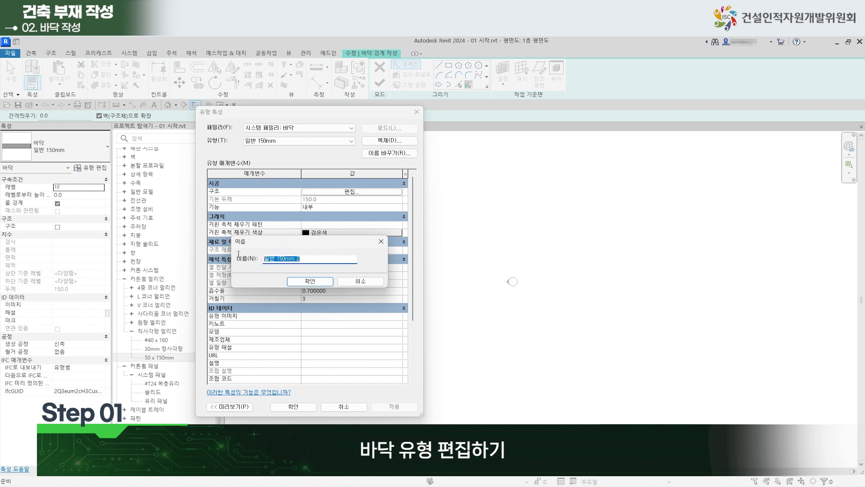
{"action": "type", "text": "#s1"}
{"action": "left_click", "coordinate": [304, 282]}
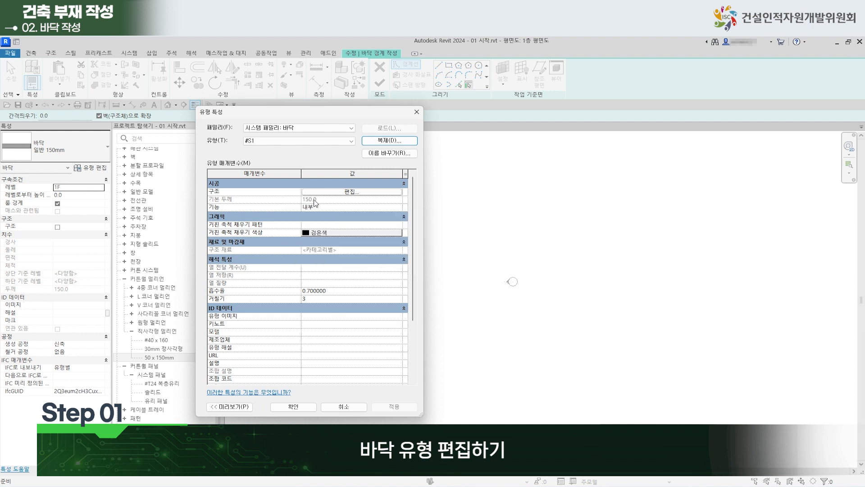
Assign the #콘크리트 material to the structure layer of floor type #S1 and accept the type settings.
{"action": "left_click", "coordinate": [258, 195]}
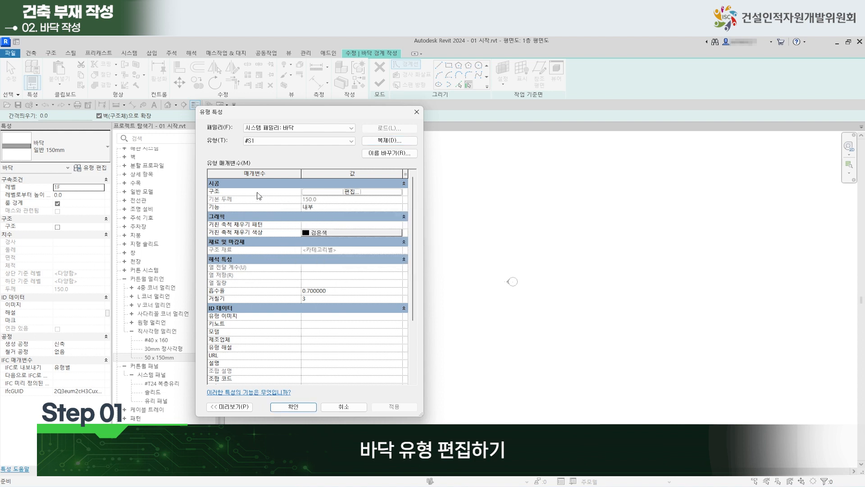
{"action": "left_click", "coordinate": [356, 193]}
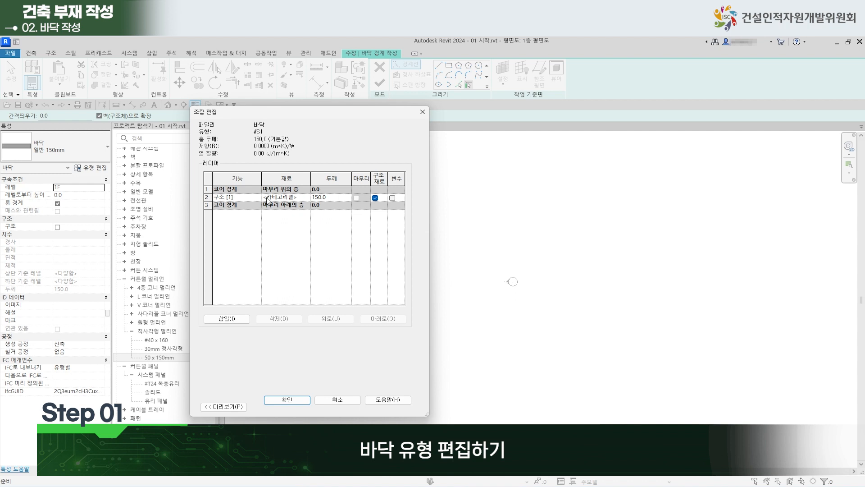
{"action": "left_click", "coordinate": [309, 200]}
{"action": "left_click", "coordinate": [308, 197]}
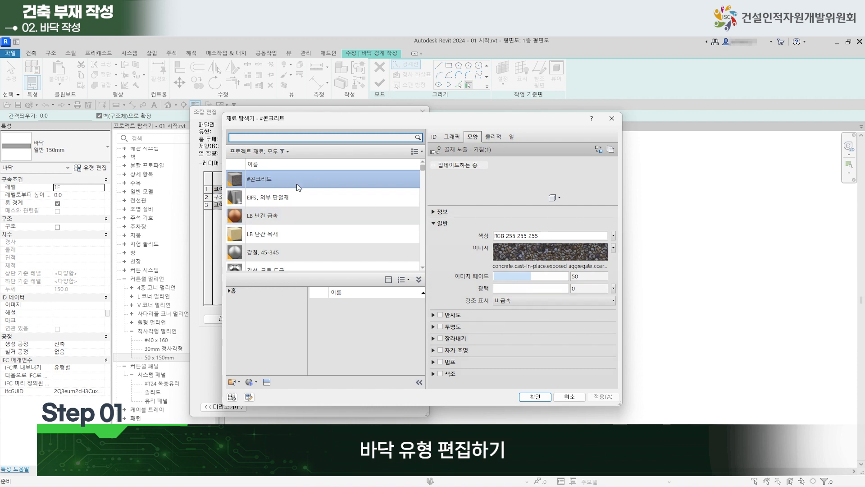
{"action": "left_click", "coordinate": [538, 397]}
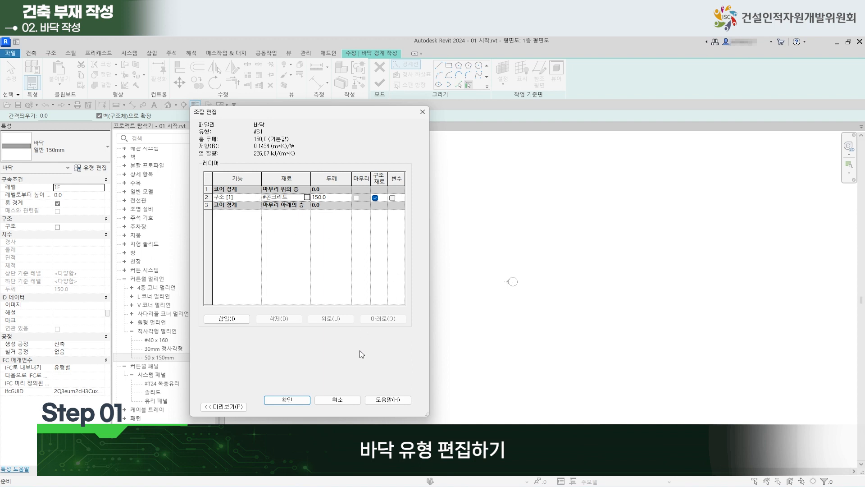
{"action": "left_click", "coordinate": [294, 400]}
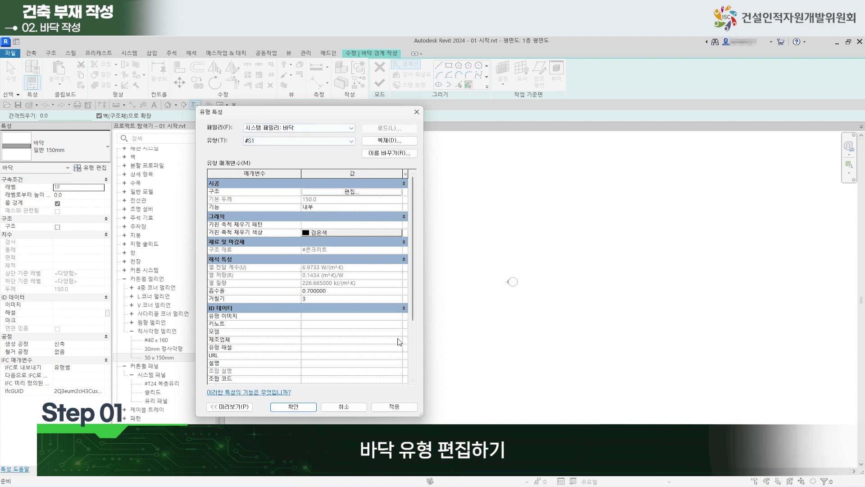
{"action": "left_click", "coordinate": [312, 407]}
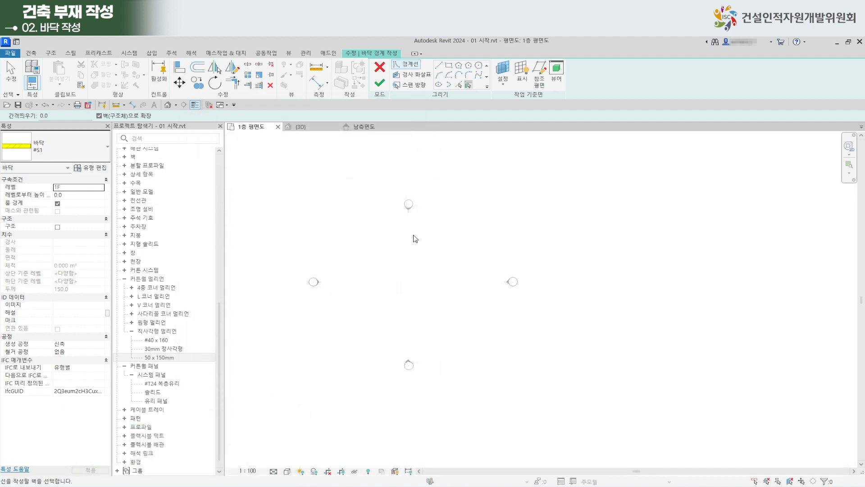
Sketch a rectangular floor boundary about 18600 x 13700 mm between the elevation markers and finish the floor.
{"action": "scroll", "coordinate": [368, 267], "scroll_direction": "up", "scroll_amount": 3}
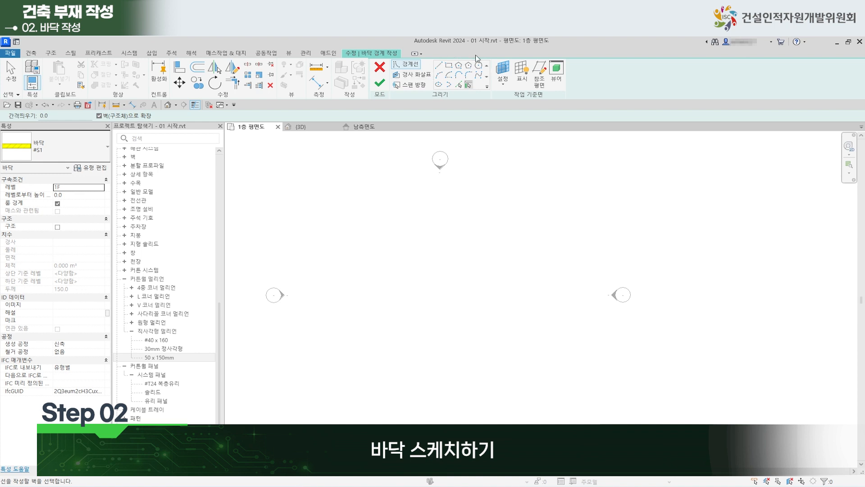
{"action": "left_click", "coordinate": [449, 68]}
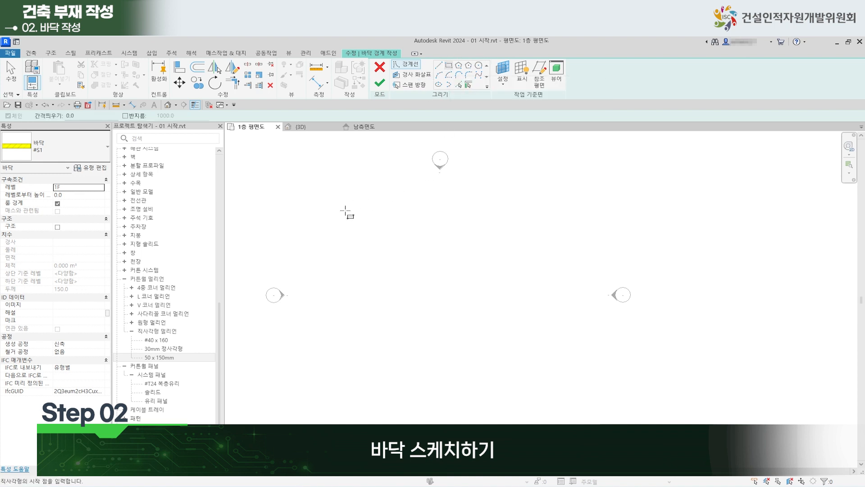
{"action": "left_click", "coordinate": [330, 215]}
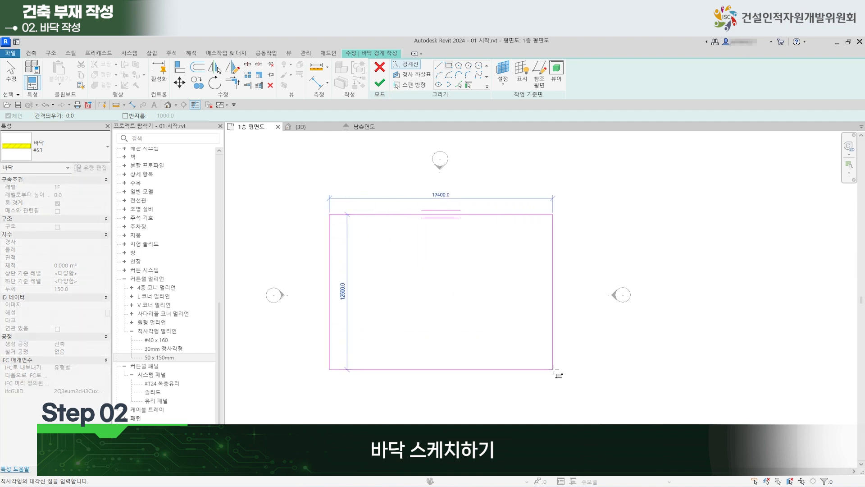
{"action": "left_click", "coordinate": [568, 384]}
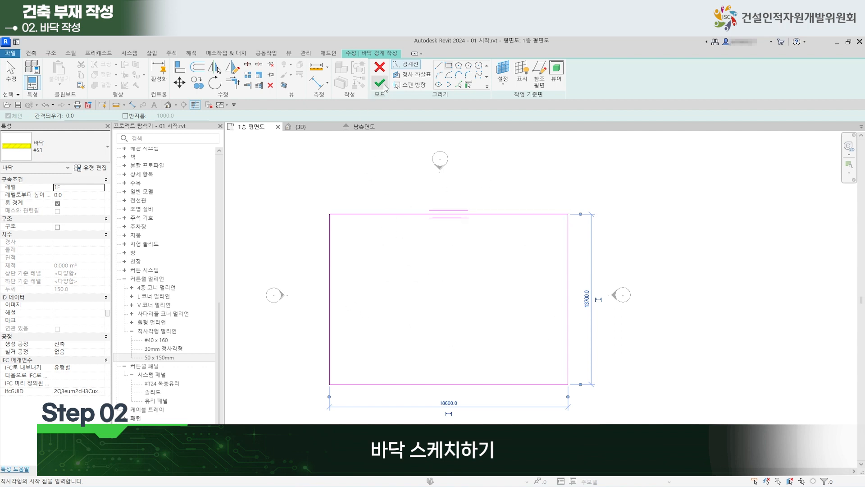
{"action": "left_click", "coordinate": [379, 83]}
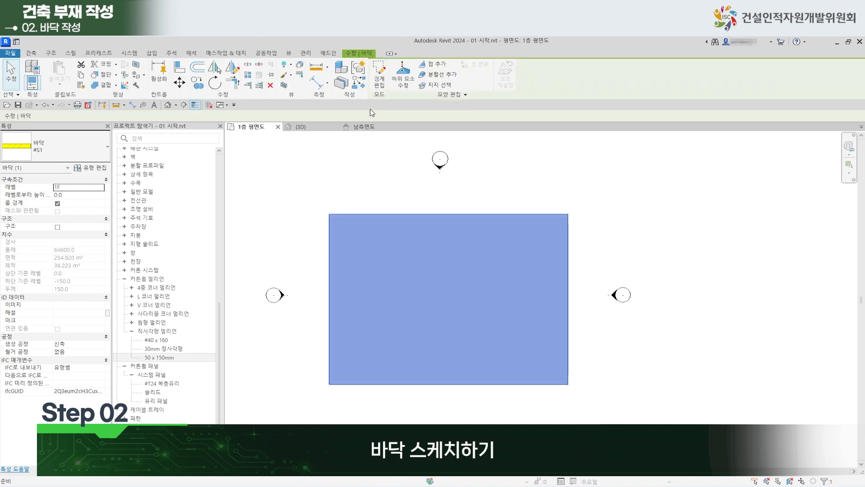
Deselect the floor and set the plan view's visual style to 음영처리.
{"action": "left_click", "coordinate": [316, 212]}
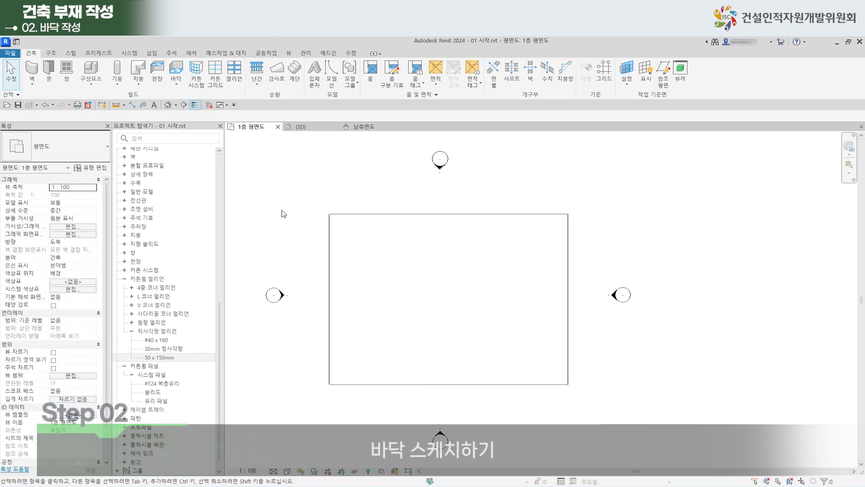
{"action": "left_click", "coordinate": [287, 471]}
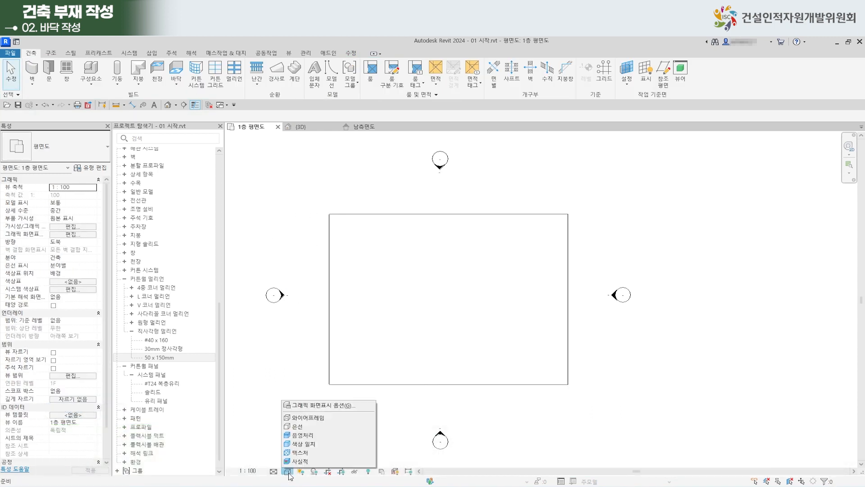
{"action": "left_click", "coordinate": [312, 435]}
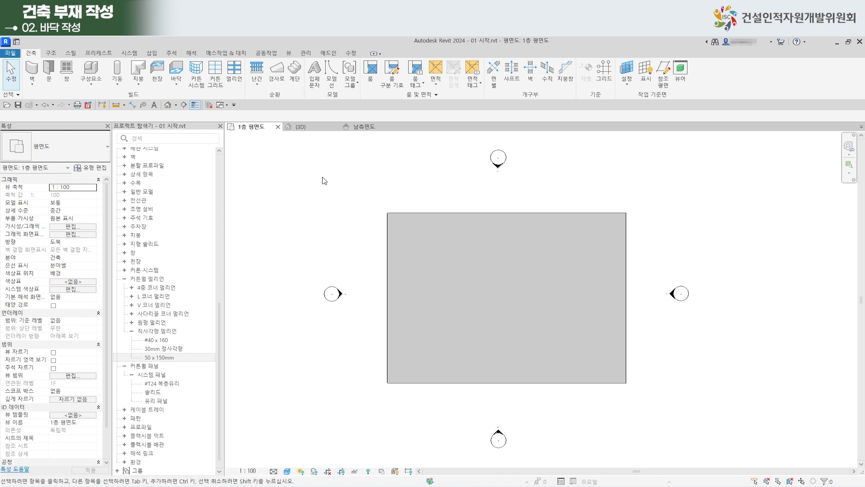
Examine the new floor in the 3D view and its edge up close in the 남측면도 elevation.
{"action": "left_click", "coordinate": [300, 127]}
{"action": "scroll", "coordinate": [435, 262], "scroll_direction": "down", "scroll_amount": 3}
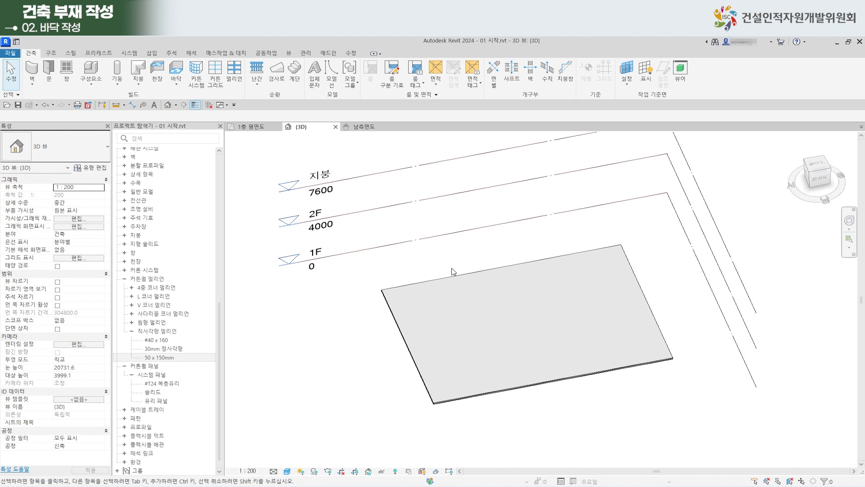
{"action": "left_click", "coordinate": [363, 127]}
{"action": "scroll", "coordinate": [448, 270], "scroll_direction": "down", "scroll_amount": 4}
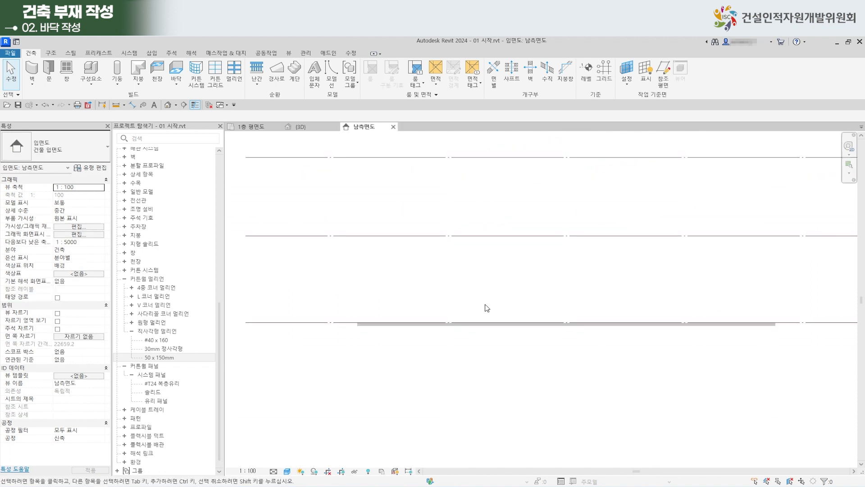
{"action": "scroll", "coordinate": [620, 329], "scroll_direction": "up", "scroll_amount": 5}
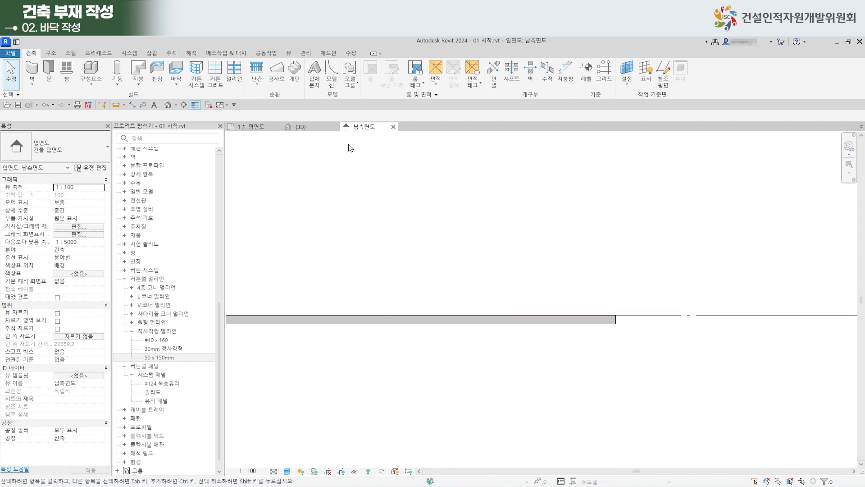
Back in the 1층 평면도 plan, start another #S1 floor and draw a horizontal boundary line about 17000 mm long right of the existing floor.
{"action": "left_click", "coordinate": [251, 127]}
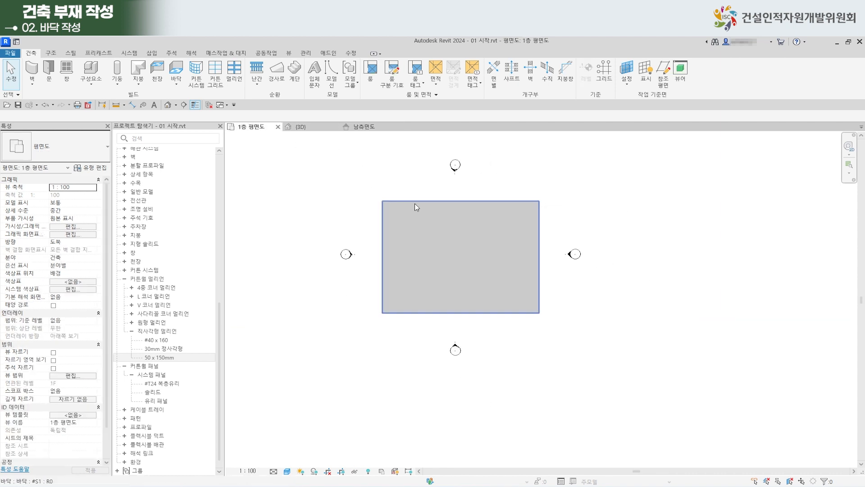
{"action": "middle_click_drag", "start_coordinate": [482, 199], "coordinate": [433, 255]}
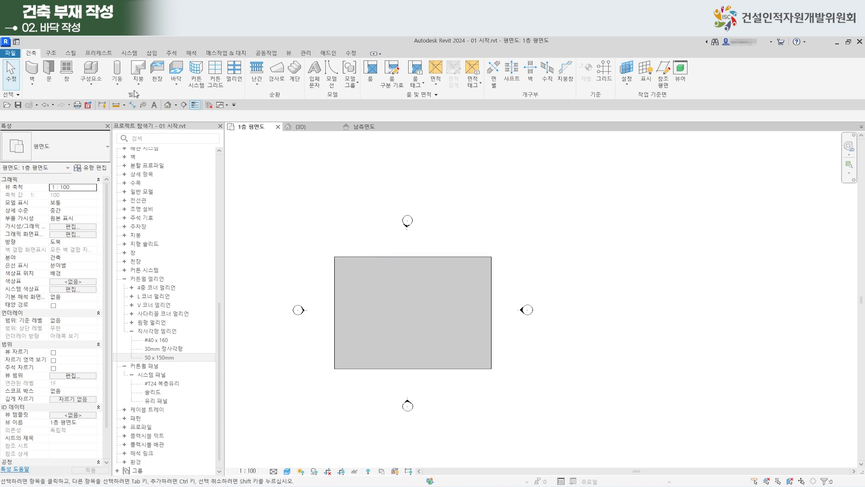
{"action": "left_click", "coordinate": [176, 68]}
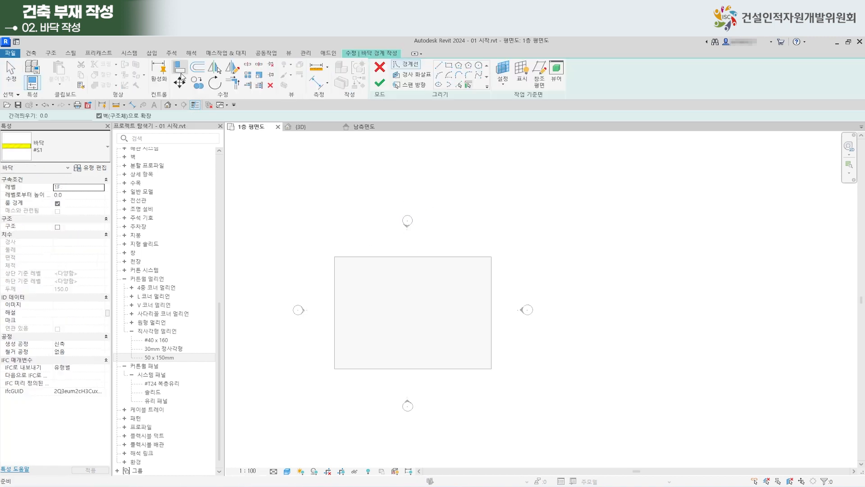
{"action": "left_click", "coordinate": [439, 66]}
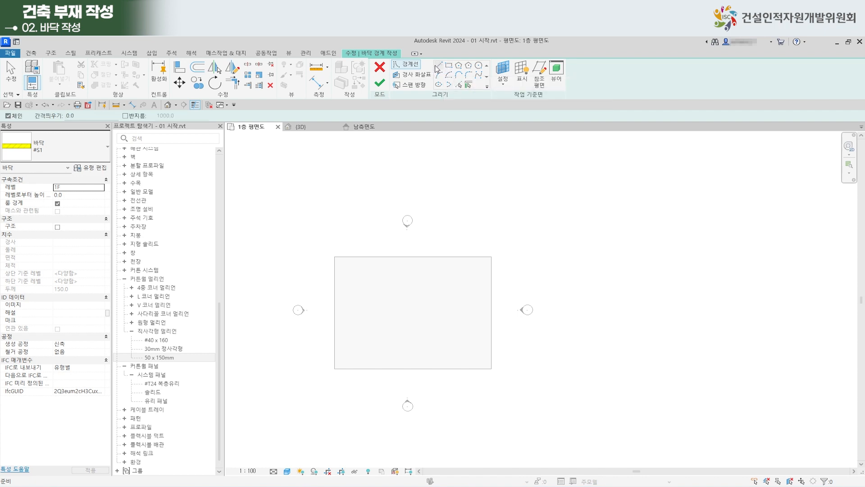
{"action": "left_click", "coordinate": [550, 219]}
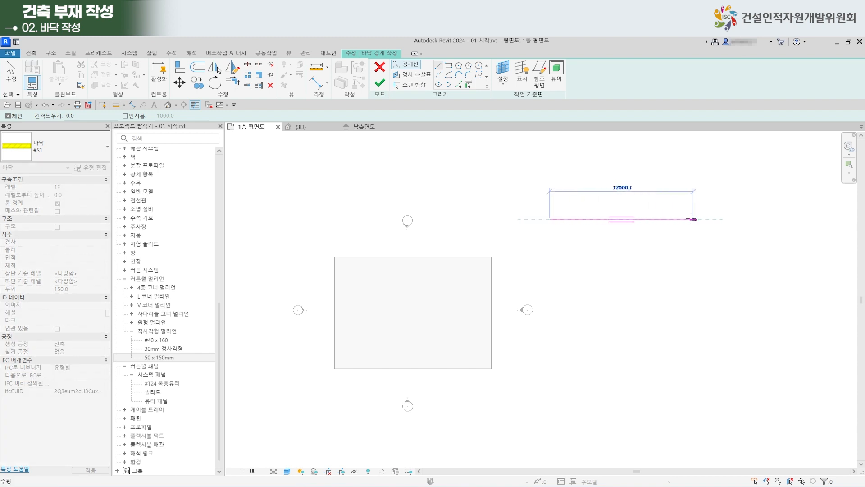
{"action": "left_click", "coordinate": [693, 219]}
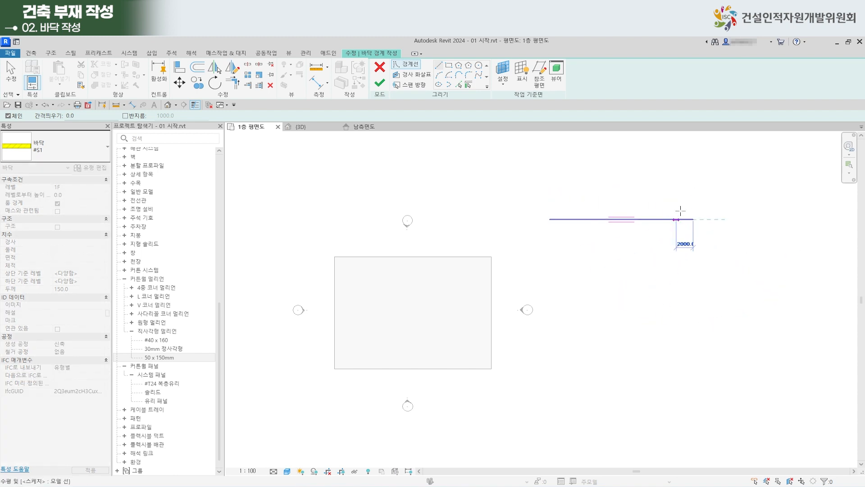
{"action": "key", "text": "Escape"}
{"action": "key", "text": "Escape"}
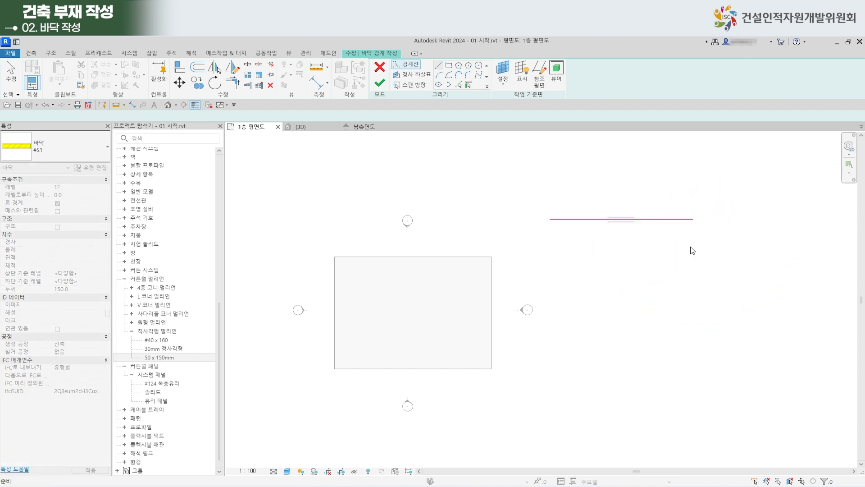
Draw a vertical boundary line crossing the horizontal one near its right end, and leave the line tool.
{"action": "left_click", "coordinate": [672, 198]}
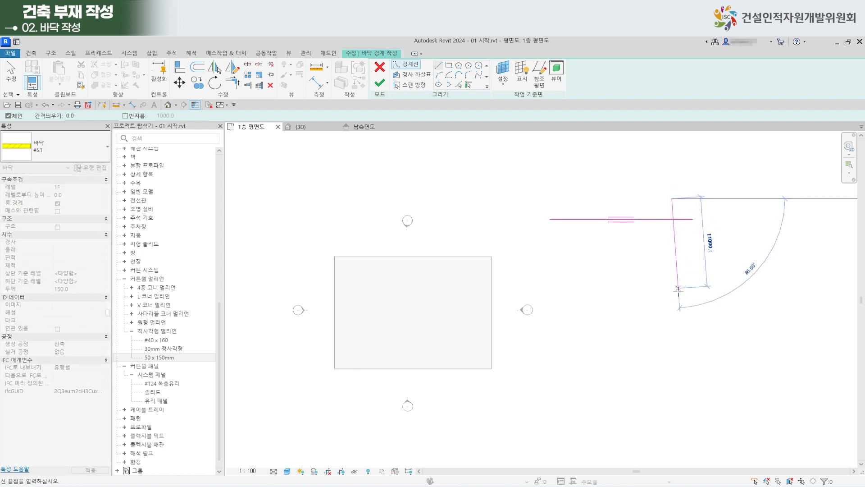
{"action": "left_click", "coordinate": [672, 296]}
{"action": "key", "text": "Escape"}
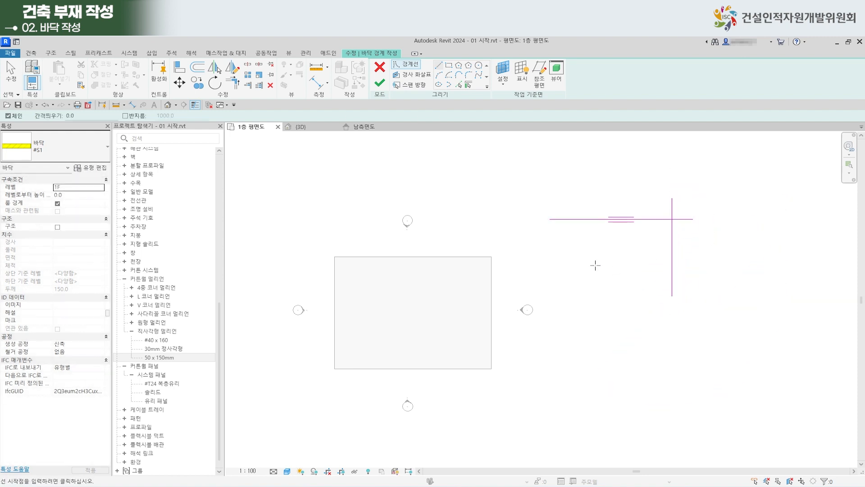
{"action": "key", "text": "Escape"}
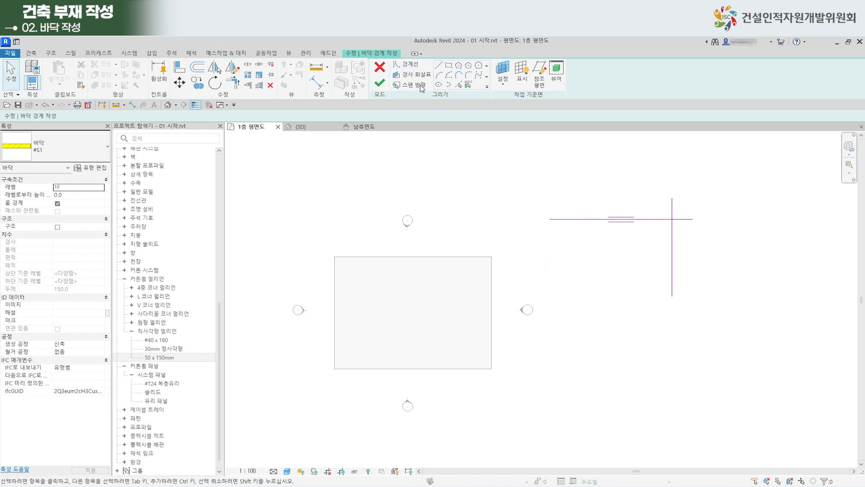
Draw a horizontal boundary line crossing the vertical line's lower end and a vertical line below the upper line's left end, leaving gaps.
{"action": "left_click", "coordinate": [439, 66]}
{"action": "left_click", "coordinate": [687, 281]}
{"action": "left_click", "coordinate": [576, 282]}
{"action": "key", "text": "Escape"}
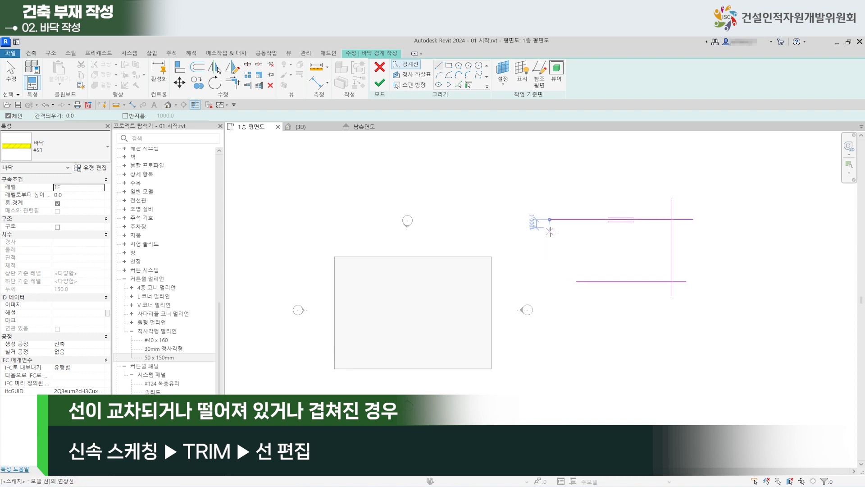
{"action": "left_click", "coordinate": [549, 220]}
{"action": "left_click", "coordinate": [549, 282]}
{"action": "key", "text": "Escape"}
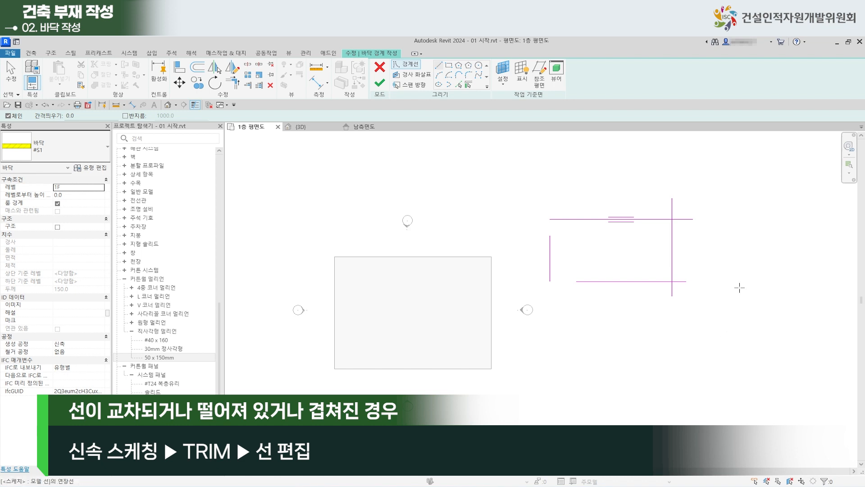
{"action": "scroll", "coordinate": [736, 293], "scroll_direction": "up", "scroll_amount": 2}
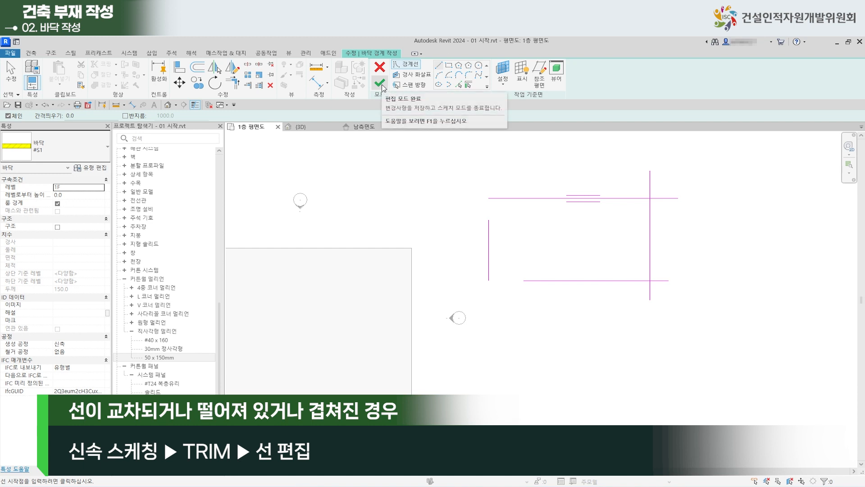
Try to finish the floor with its crossing, unconnected boundary lines, then return to the sketch without discarding the floor.
{"action": "left_click", "coordinate": [381, 83]}
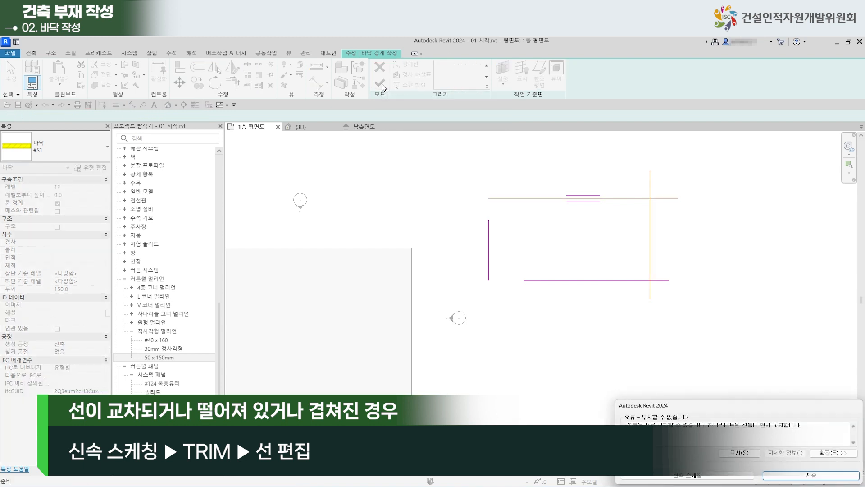
{"action": "left_click_drag", "start_coordinate": [719, 406], "coordinate": [449, 188]}
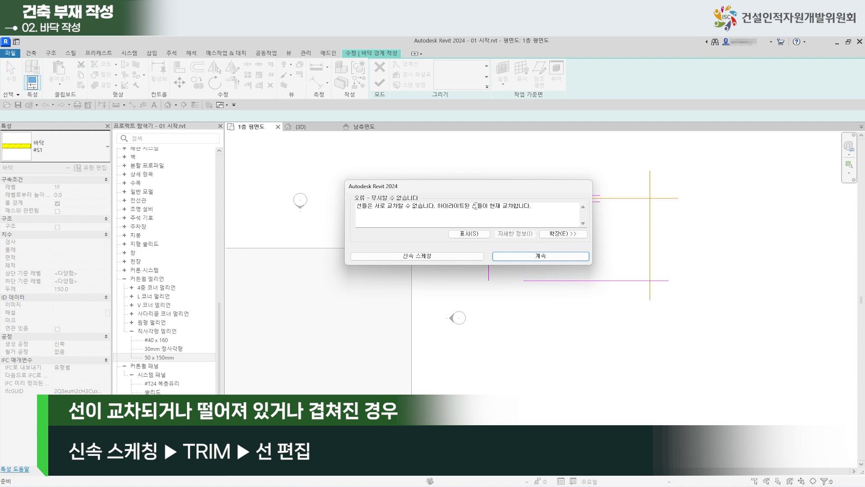
{"action": "left_click", "coordinate": [432, 258]}
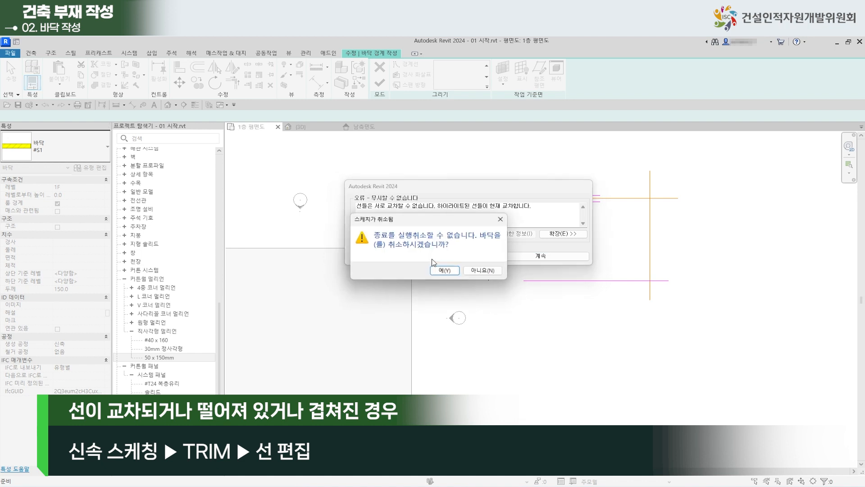
{"action": "left_click", "coordinate": [483, 270]}
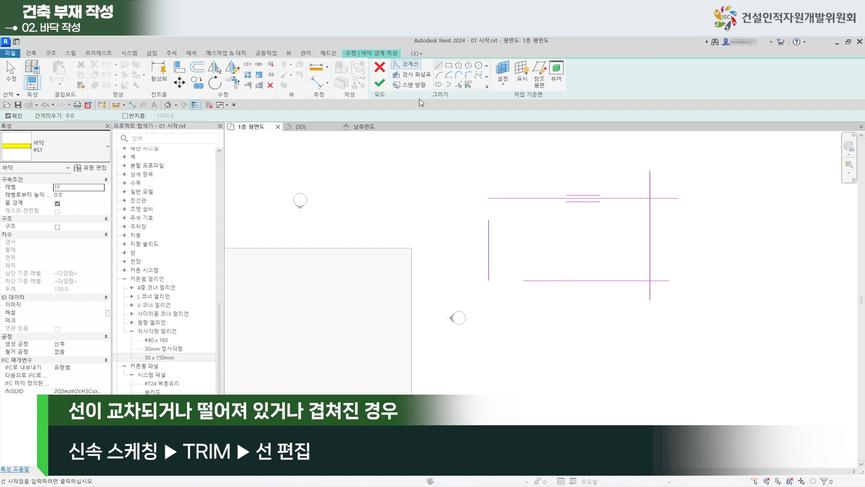
Trim or extend the four boundary lines to corners so they form a closed rectangle, and finish the floor.
{"action": "left_click", "coordinate": [233, 82]}
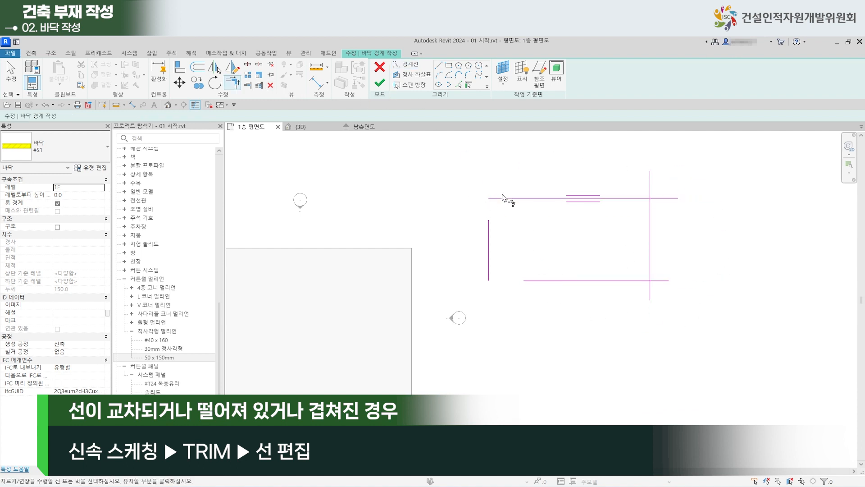
{"action": "left_click", "coordinate": [489, 267]}
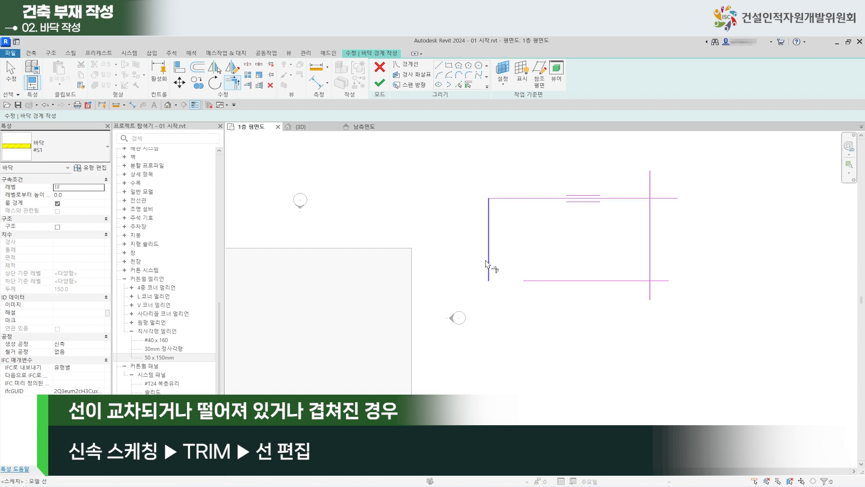
{"action": "left_click", "coordinate": [539, 281]}
{"action": "left_click", "coordinate": [633, 198]}
{"action": "left_click", "coordinate": [651, 227]}
{"action": "left_click", "coordinate": [635, 281]}
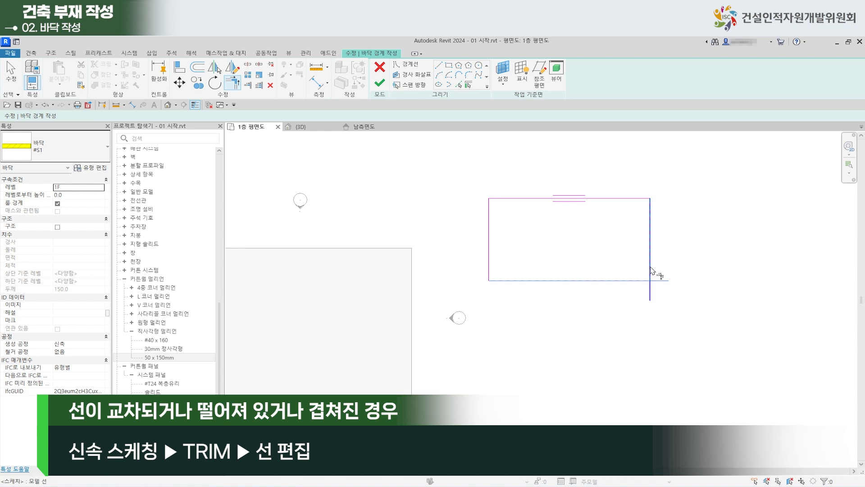
{"action": "left_click", "coordinate": [651, 276]}
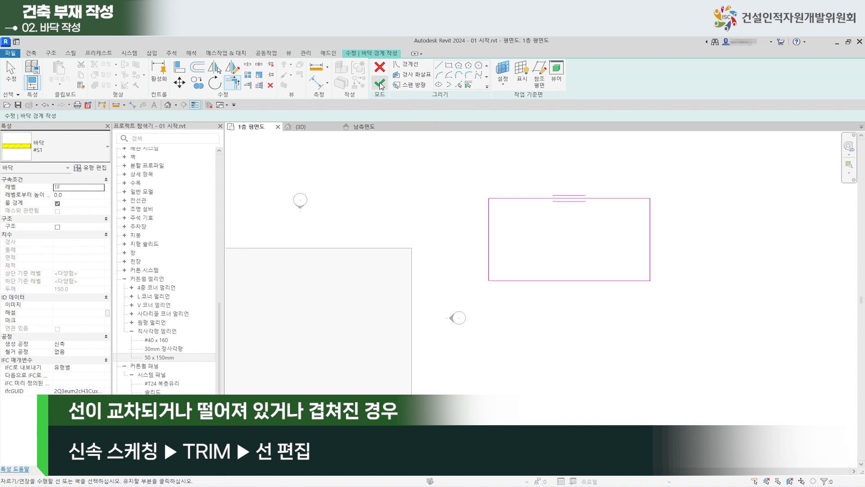
{"action": "left_click", "coordinate": [380, 82]}
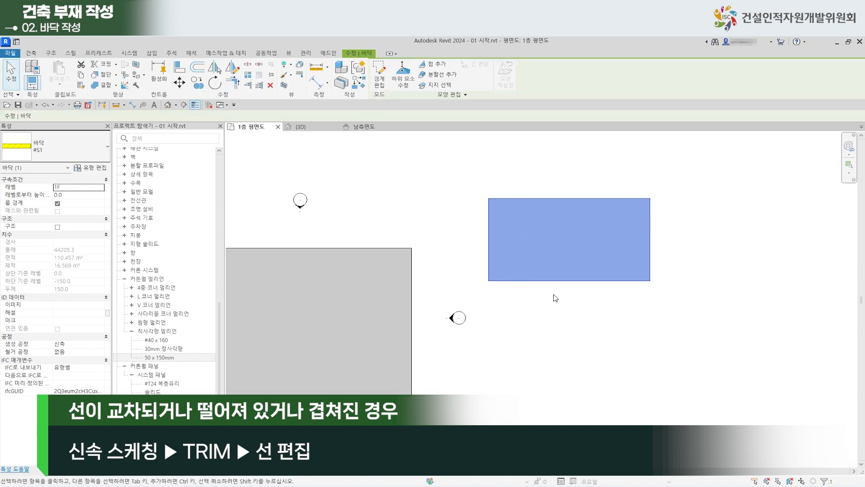
Reopen the second floor's boundary sketch for editing and choose the span direction (스팬 방향) tool.
{"action": "left_click", "coordinate": [452, 179]}
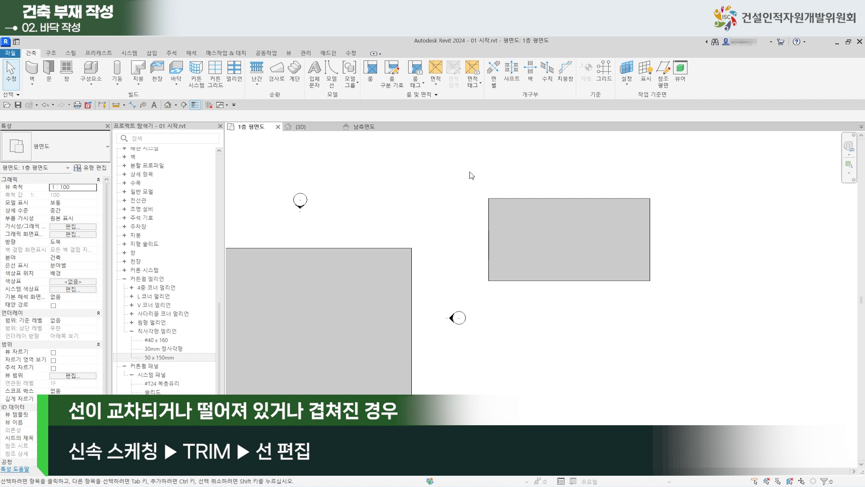
{"action": "left_click_drag", "start_coordinate": [468, 178], "coordinate": [674, 299]}
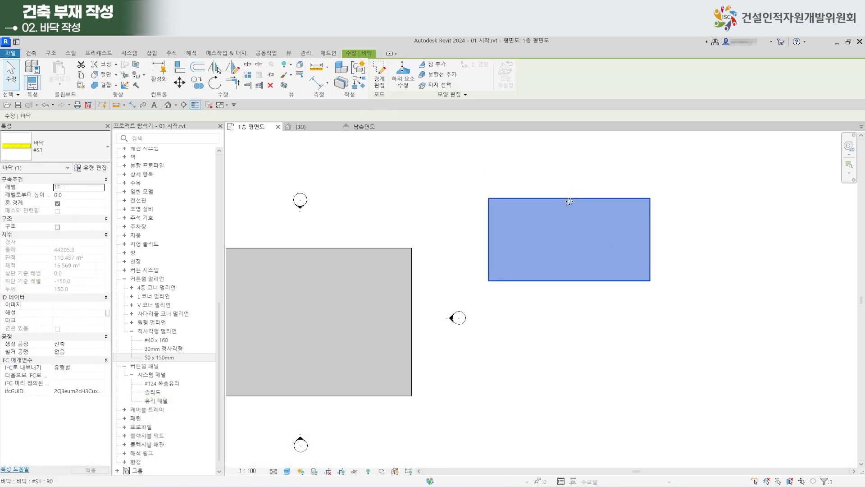
{"action": "left_click", "coordinate": [379, 76]}
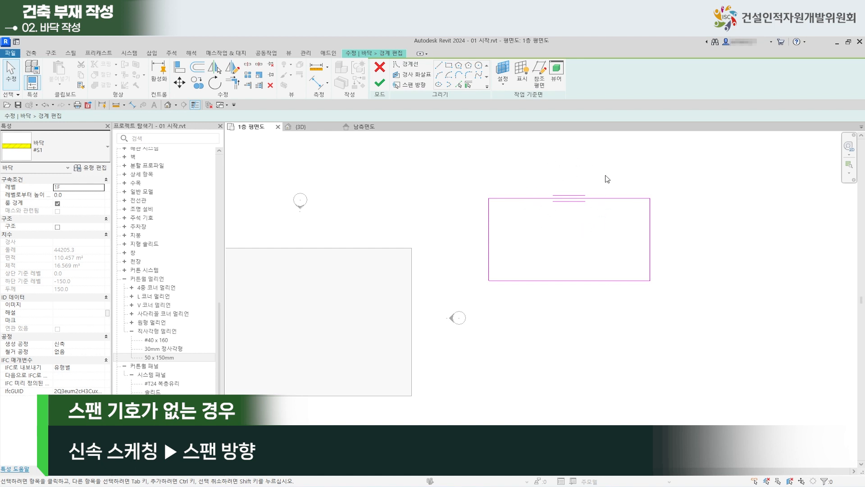
{"action": "left_click", "coordinate": [415, 86]}
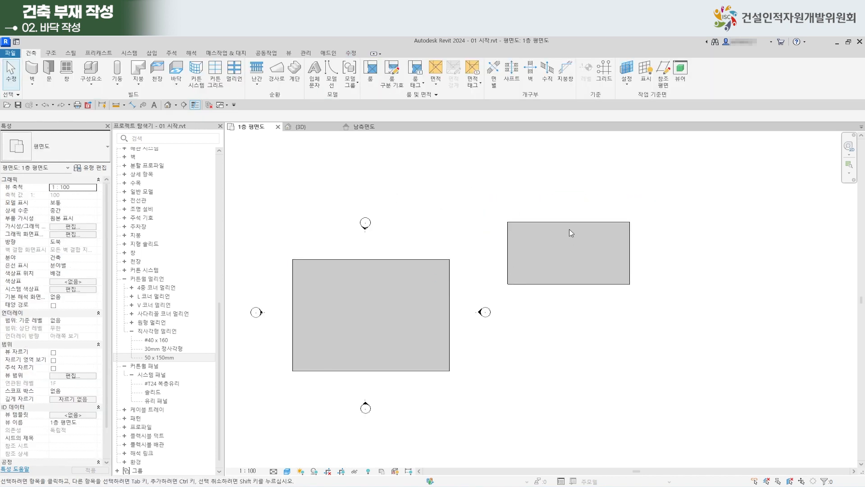
Delete the second, smaller floor right of the original one.
{"action": "left_click_drag", "start_coordinate": [489, 202], "coordinate": [663, 306]}
{"action": "key", "text": "Delete"}
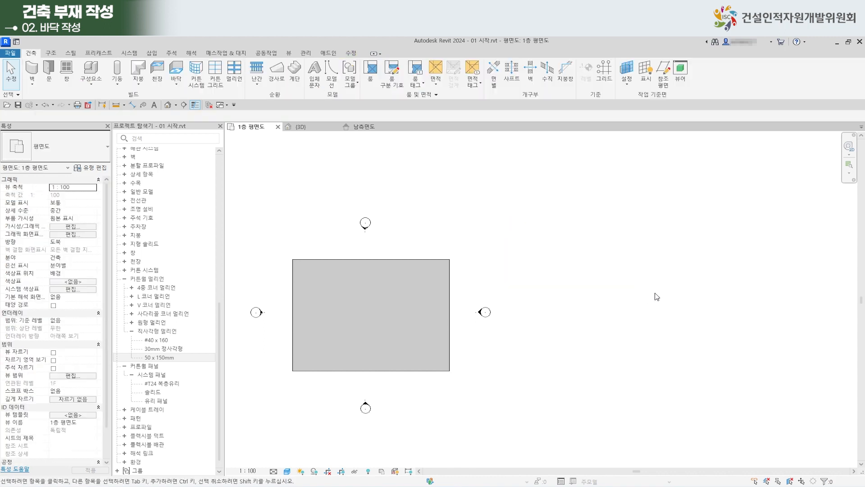
{"action": "middle_click_drag", "start_coordinate": [459, 296], "coordinate": [552, 251]}
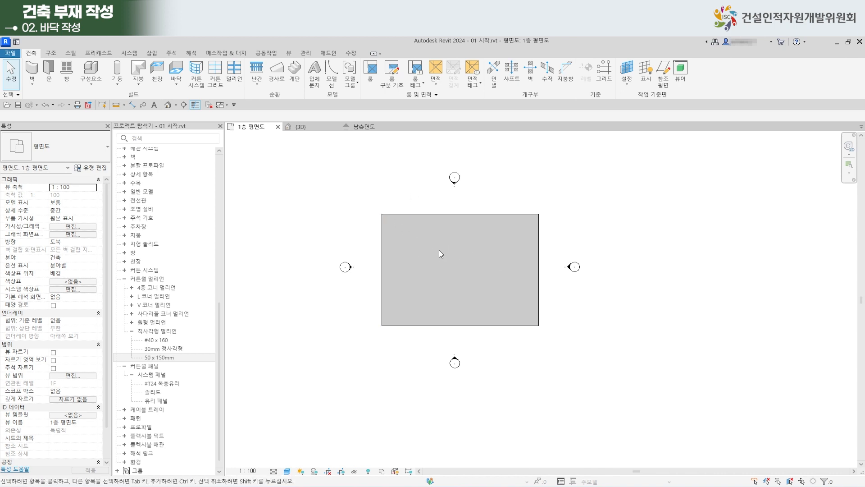
Start modifying the remaining floor's sub-elements and raise its far-left corner point to 1600 mm in the 3D view.
{"action": "left_click", "coordinate": [424, 214]}
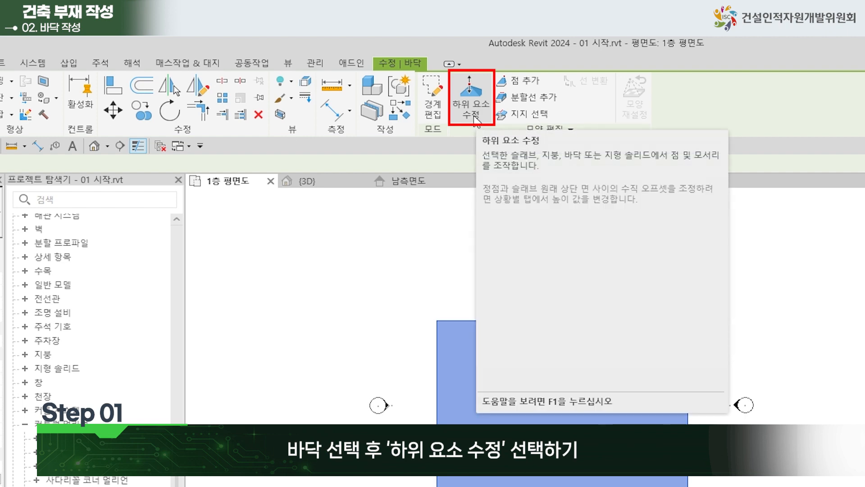
{"action": "left_click", "coordinate": [474, 116]}
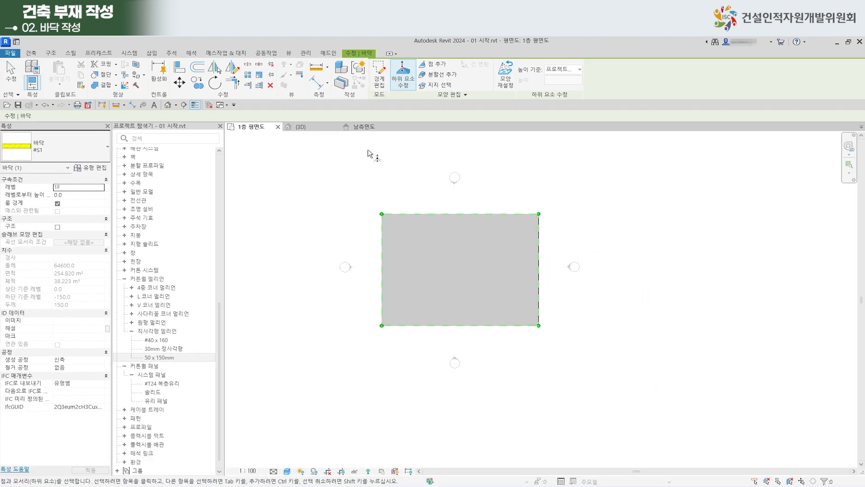
{"action": "left_click", "coordinate": [306, 126]}
{"action": "middle_click_drag", "start_coordinate": [579, 314], "coordinate": [454, 293]}
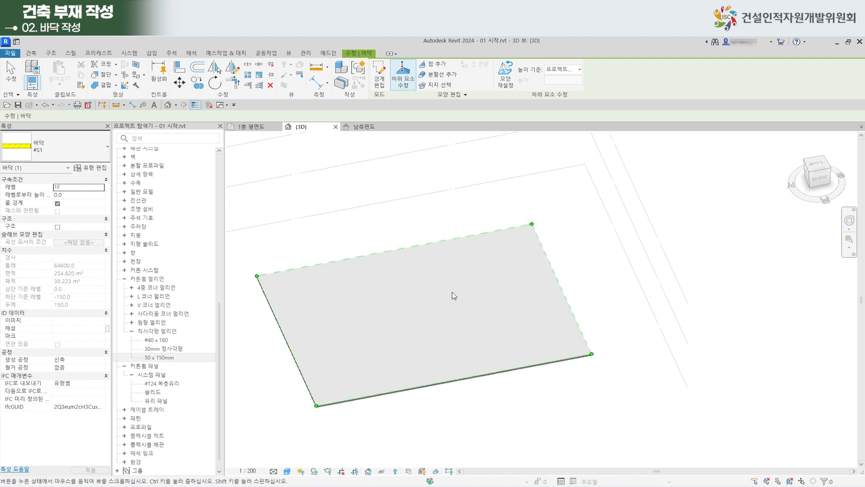
{"action": "middle_click_drag", "start_coordinate": [421, 294], "coordinate": [502, 294]}
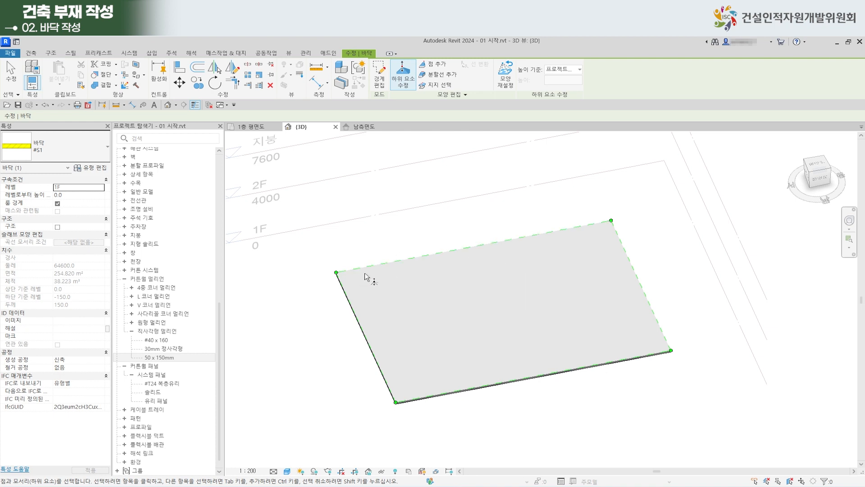
{"action": "scroll", "coordinate": [356, 277], "scroll_direction": "up", "scroll_amount": 3}
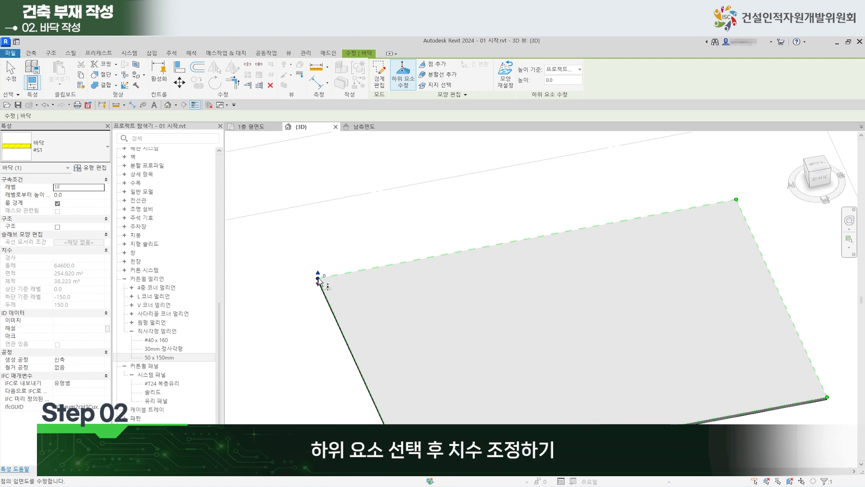
{"action": "left_click_drag", "start_coordinate": [318, 279], "coordinate": [319, 254]}
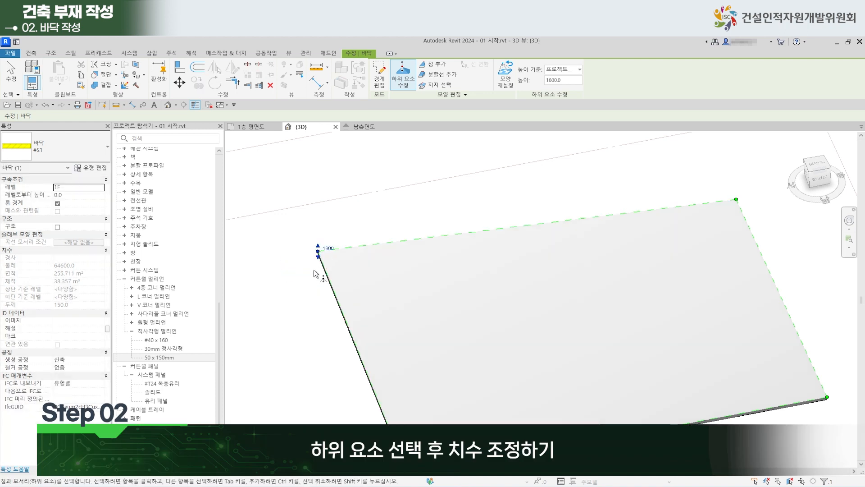
Set the height of the floor's far-right corner point to 1600 mm and leave sub-element editing.
{"action": "scroll", "coordinate": [473, 256], "scroll_direction": "up", "scroll_amount": 1}
{"action": "middle_click_drag", "start_coordinate": [566, 236], "coordinate": [528, 240]}
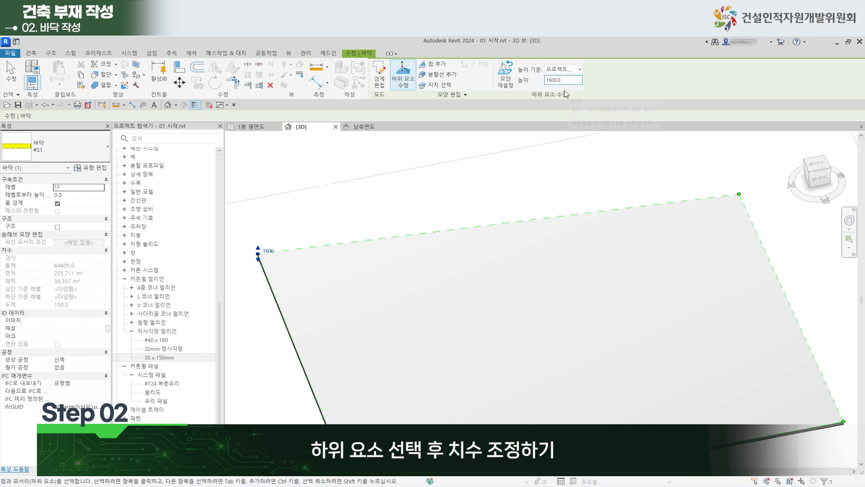
{"action": "left_click", "coordinate": [739, 194]}
{"action": "left_click", "coordinate": [561, 79]}
{"action": "type", "text": "1600"}
{"action": "key", "text": "Return"}
{"action": "scroll", "coordinate": [444, 185], "scroll_direction": "down", "scroll_amount": 3}
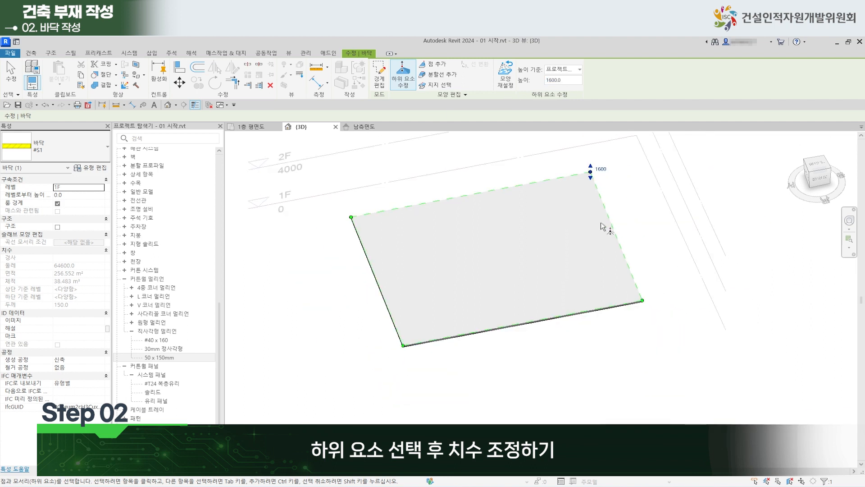
{"action": "left_click", "coordinate": [11, 72]}
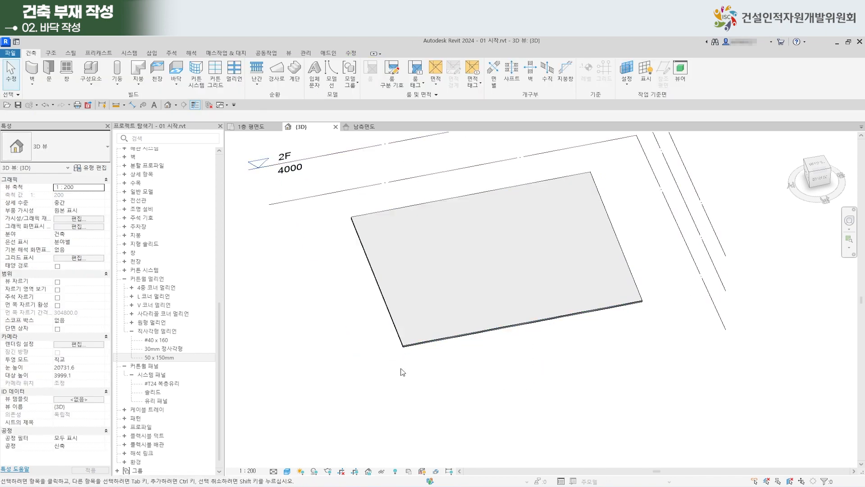
Examine the sloped floor in the 3D view and in the 동측면도 elevation.
{"action": "scroll", "coordinate": [235, 248], "scroll_direction": "up", "scroll_amount": 2}
{"action": "scroll", "coordinate": [196, 234], "scroll_direction": "up", "scroll_amount": 2}
{"action": "scroll", "coordinate": [205, 228], "scroll_direction": "down", "scroll_amount": 2}
{"action": "scroll", "coordinate": [359, 249], "scroll_direction": "down", "scroll_amount": 5}
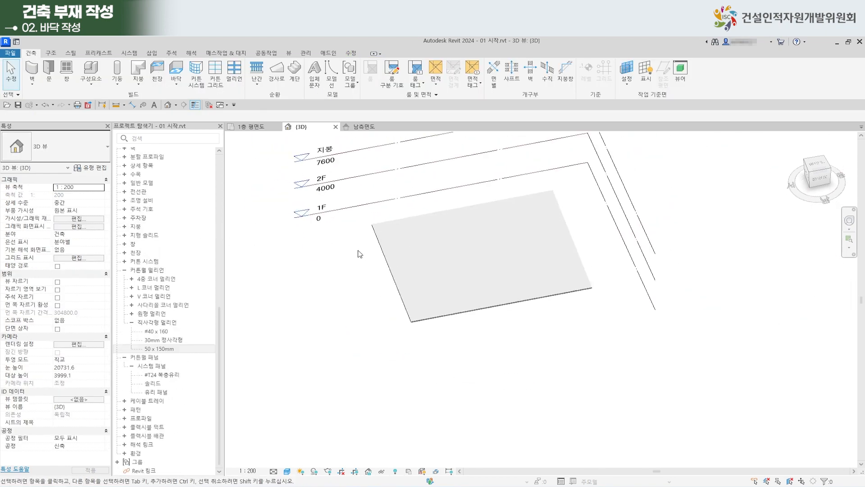
{"action": "scroll", "coordinate": [186, 232], "scroll_direction": "up", "scroll_amount": 10}
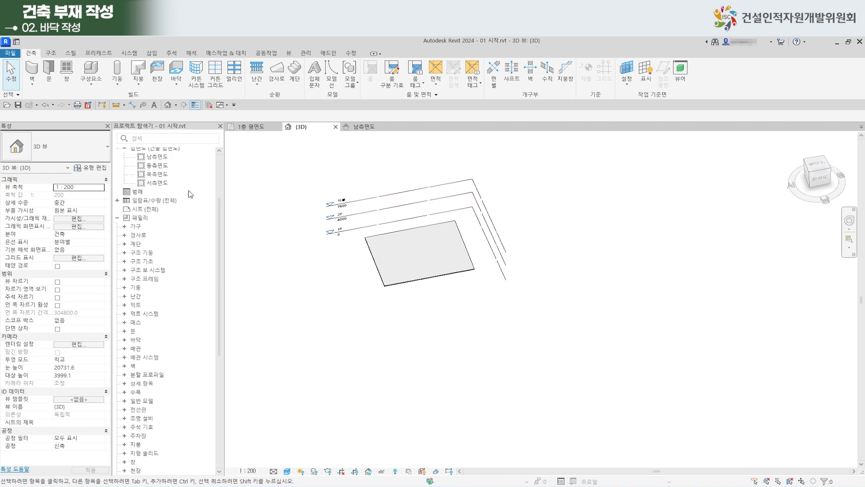
{"action": "left_click", "coordinate": [169, 247]}
{"action": "double_click", "coordinate": [169, 248]}
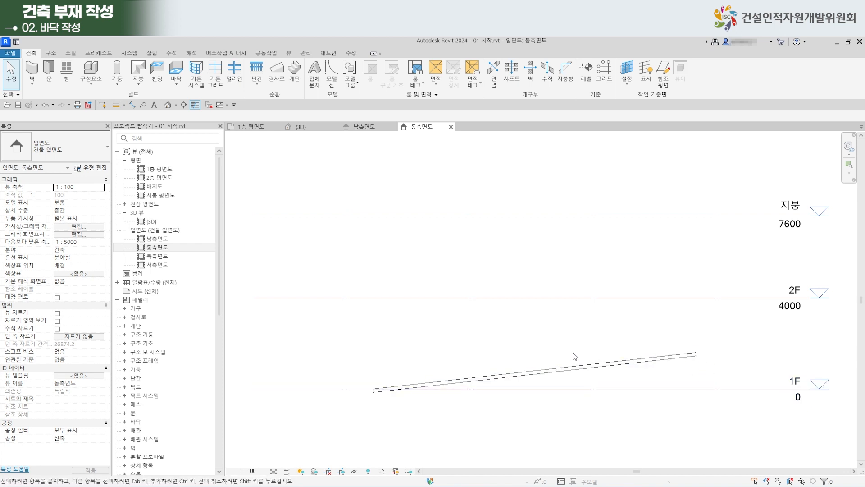
Reset the shape of the sloped floor in the 동측면도 elevation.
{"action": "left_click", "coordinate": [596, 368]}
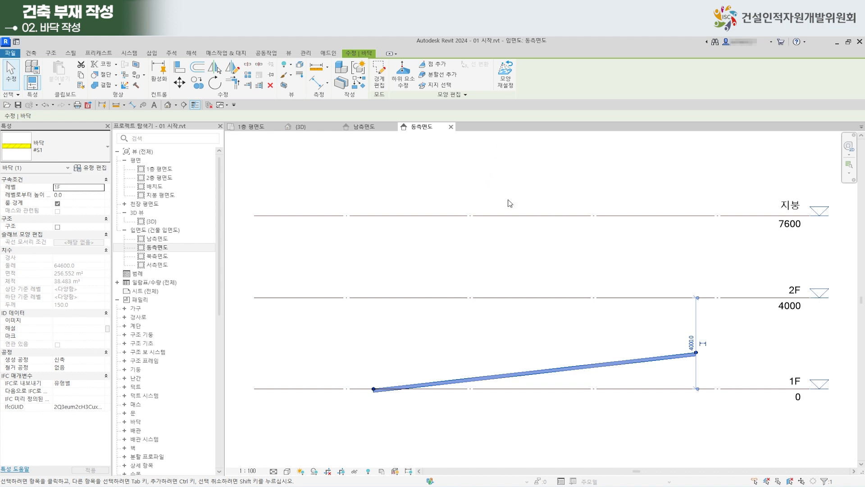
{"action": "left_click", "coordinate": [507, 81]}
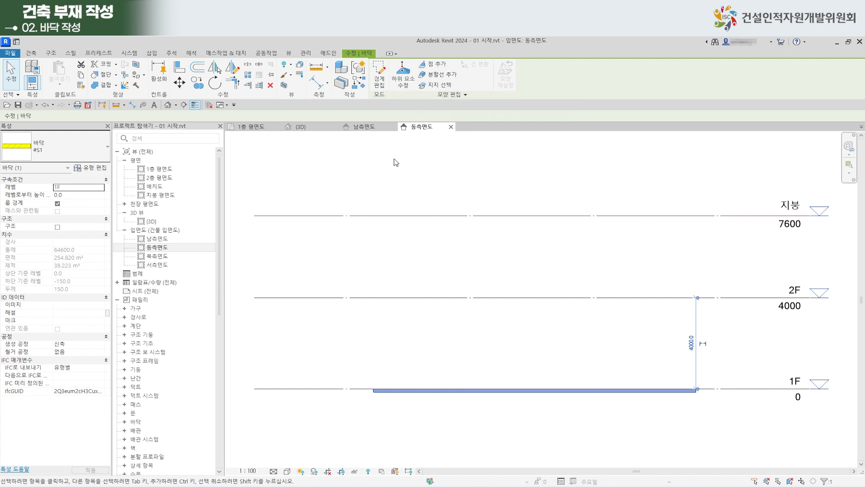
Switch to the 1층 평면도 plan view, deselect the floor and start a new architectural floor.
{"action": "left_click", "coordinate": [258, 128]}
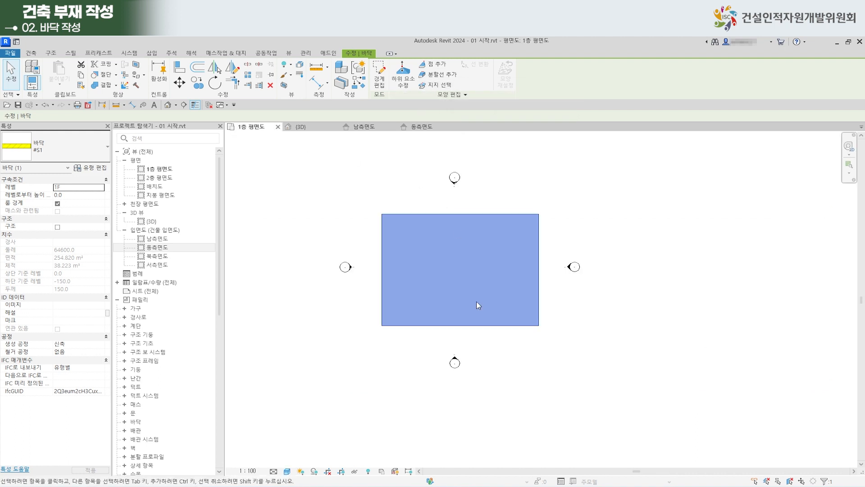
{"action": "left_click", "coordinate": [463, 245]}
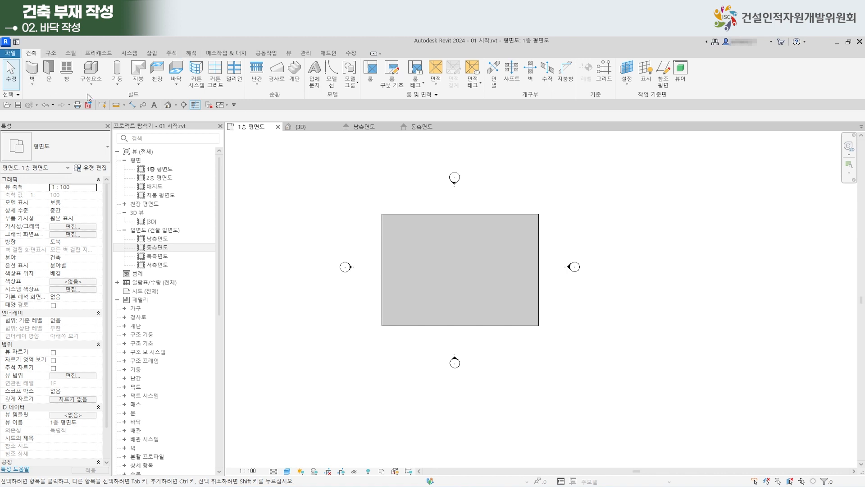
{"action": "left_click", "coordinate": [176, 83]}
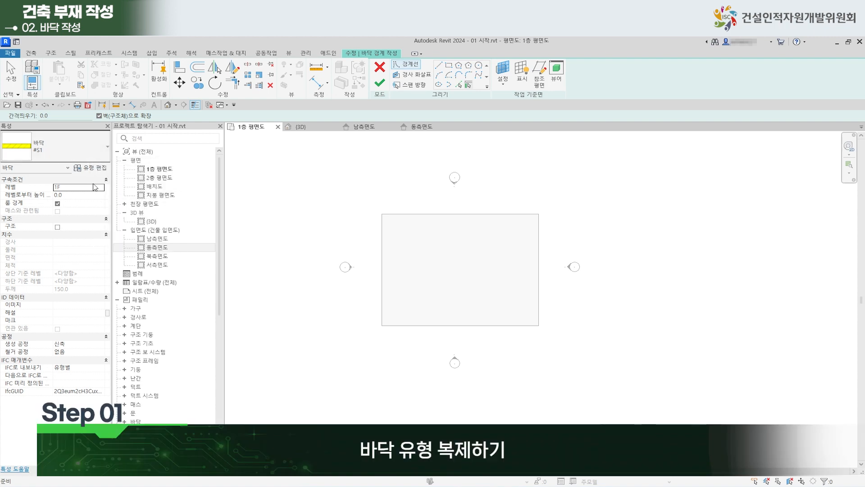
Duplicate the #S1 floor type under the name "#T150 화강석 물갈기".
{"action": "left_click", "coordinate": [101, 170]}
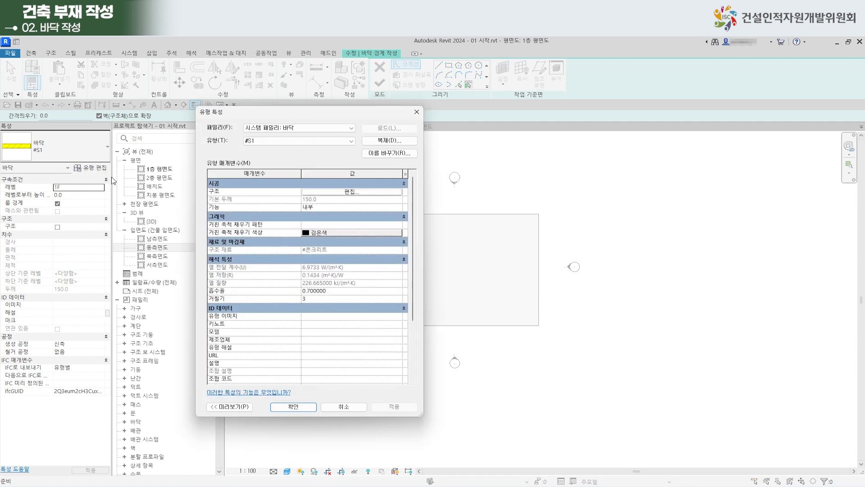
{"action": "left_click", "coordinate": [382, 140]}
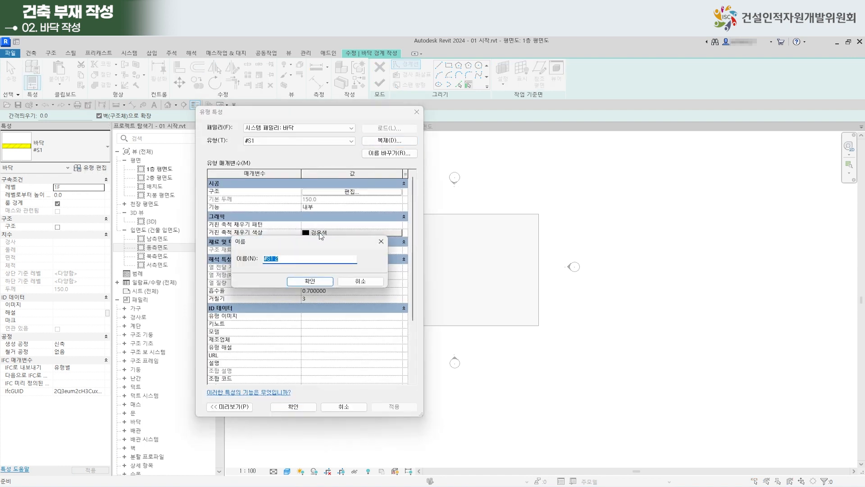
{"action": "left_click", "coordinate": [276, 259]}
{"action": "key", "text": "BackSpace"}
{"action": "type", "text": "T150"}
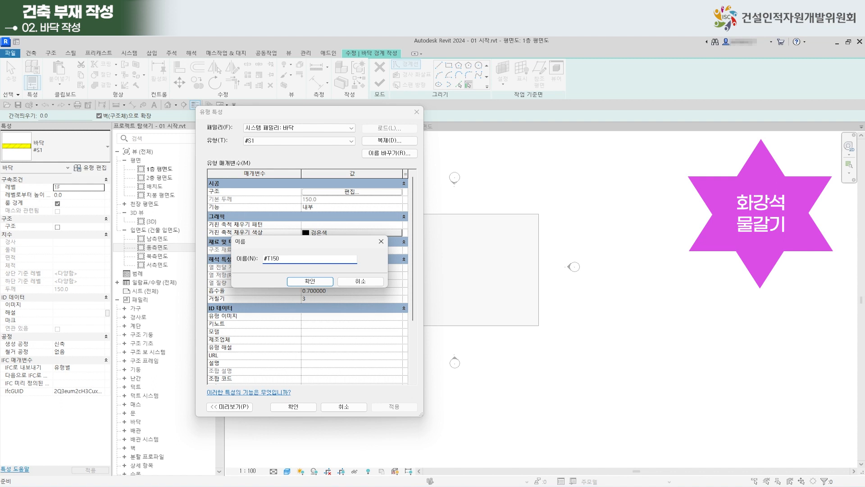
{"action": "type", "text": " ah강석 물갈기"}
{"action": "left_click", "coordinate": [312, 281]}
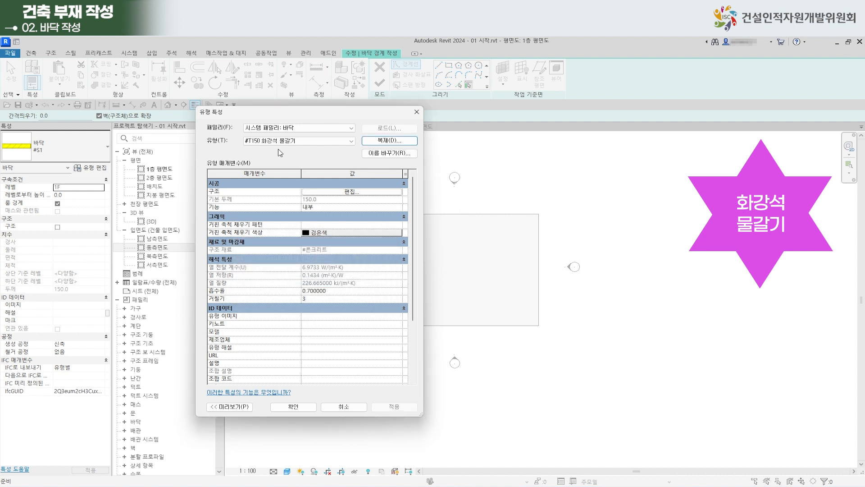
Edit the new type's structure and insert a layer directly below the #콘크리트 layer, inside the core boundaries.
{"action": "left_click_drag", "start_coordinate": [308, 120], "coordinate": [352, 123]}
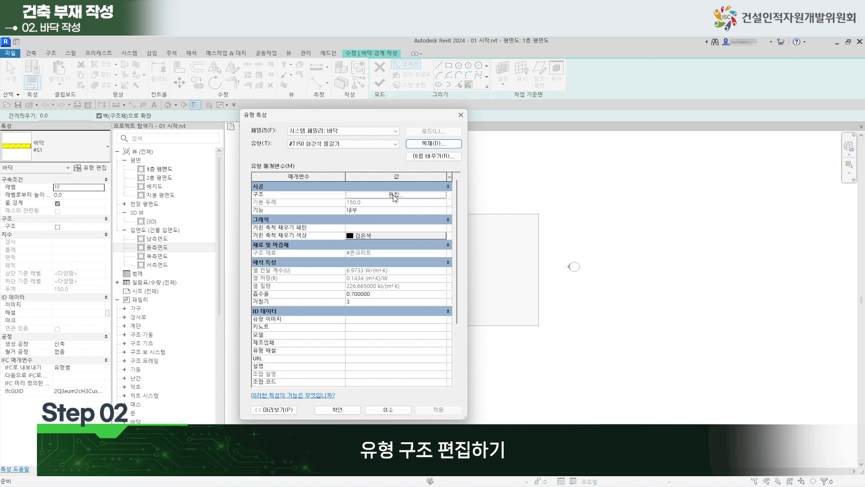
{"action": "left_click", "coordinate": [393, 195]}
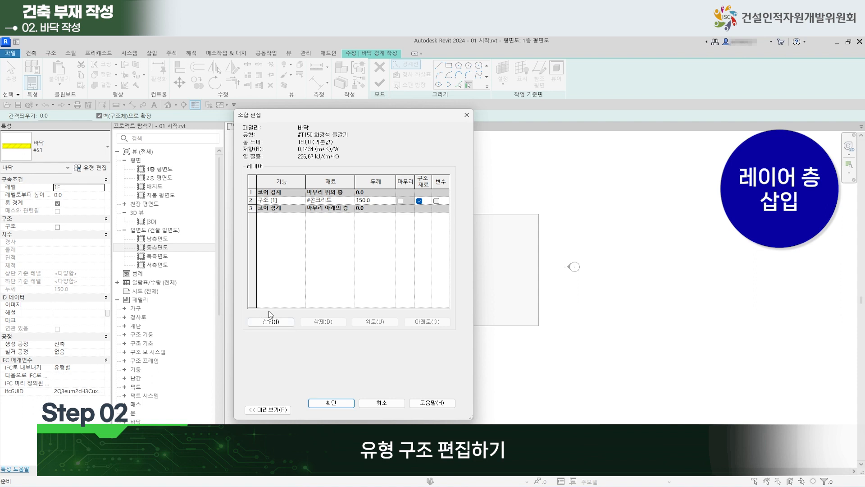
{"action": "left_click", "coordinate": [281, 322]}
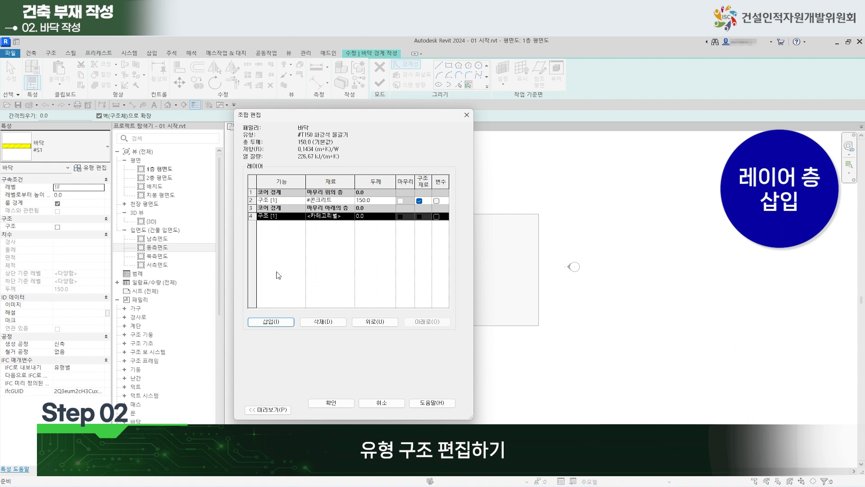
{"action": "left_click", "coordinate": [372, 322]}
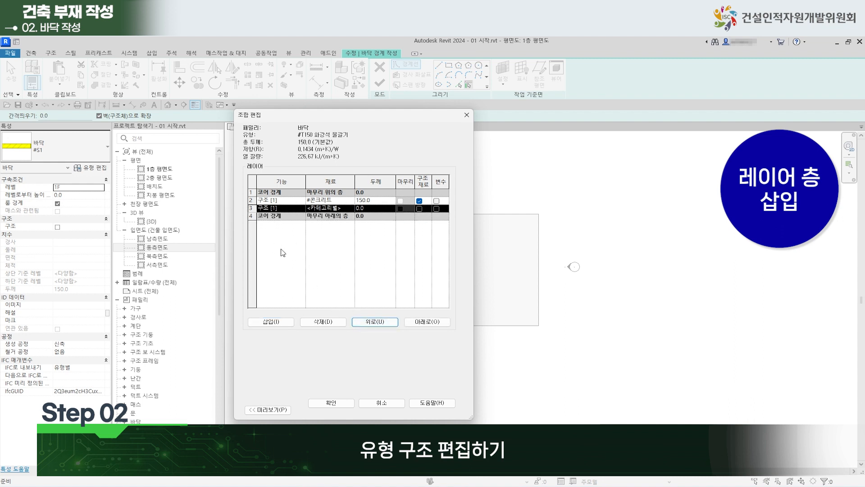
For the new layer's material, search for 콘크리트 and duplicate "콘크리트, 모래/시멘트 스크리드" together with its assets.
{"action": "left_click", "coordinate": [351, 209]}
{"action": "left_click", "coordinate": [351, 209]}
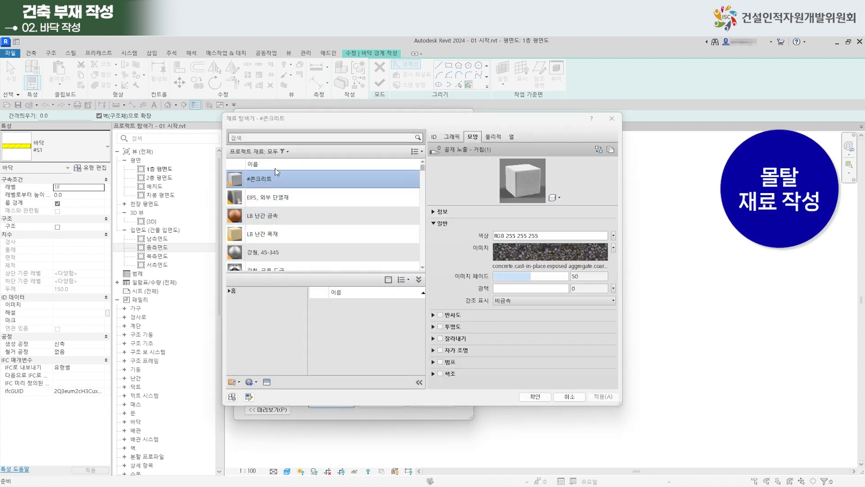
{"action": "left_click", "coordinate": [255, 138]}
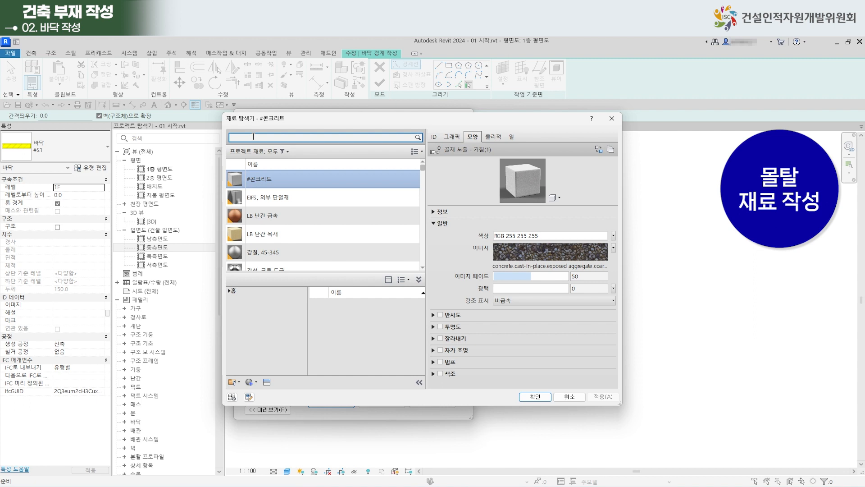
{"action": "type", "text": "콘크리트"}
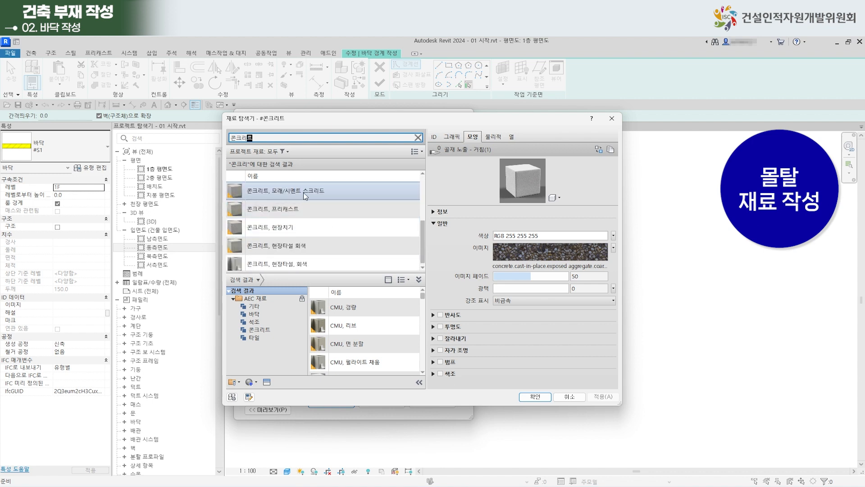
{"action": "right_click", "coordinate": [355, 192]}
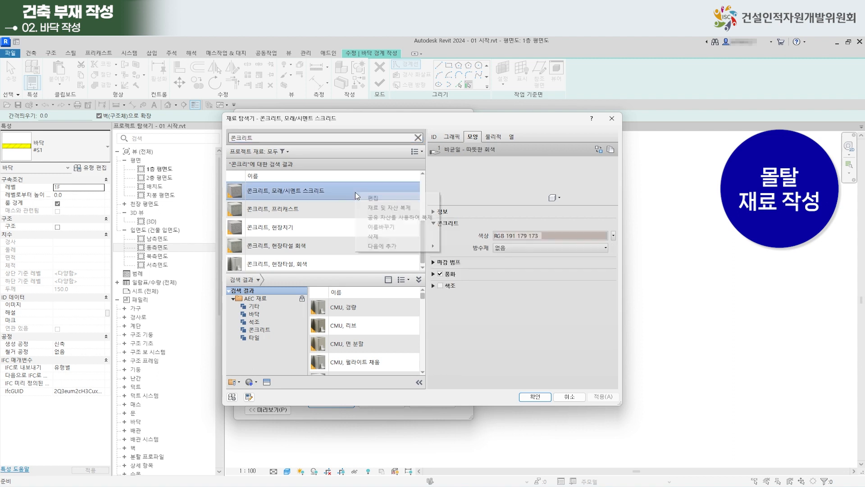
{"action": "left_click", "coordinate": [392, 209]}
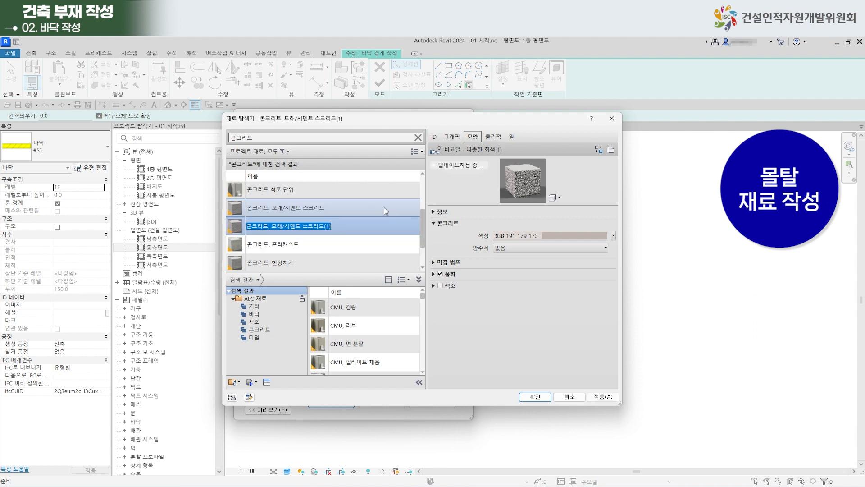
Name the duplicated material #몰탈 and assign it to the inserted layer.
{"action": "type", "text": "ㅁ"}
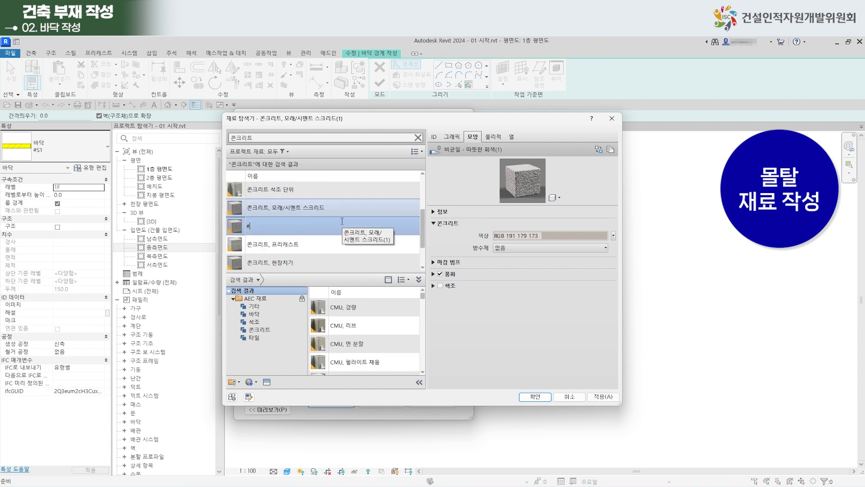
{"action": "type", "text": "ㅗㄹㅌㅏ"}
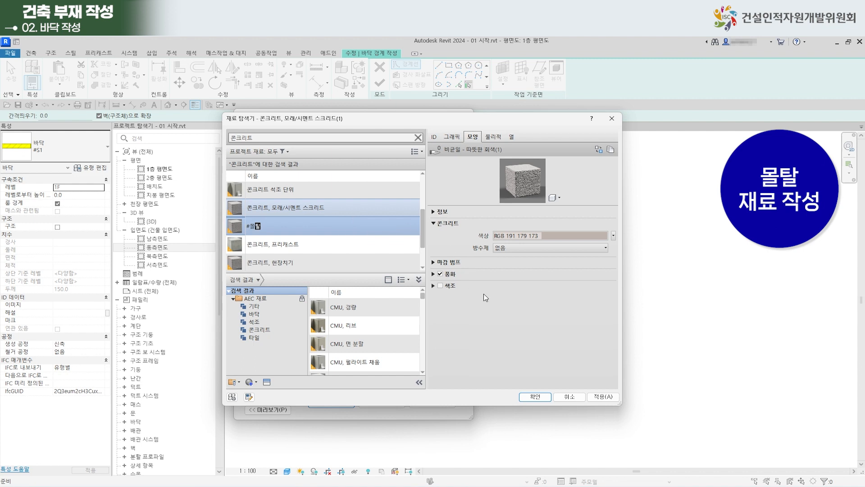
{"action": "key", "text": "Return"}
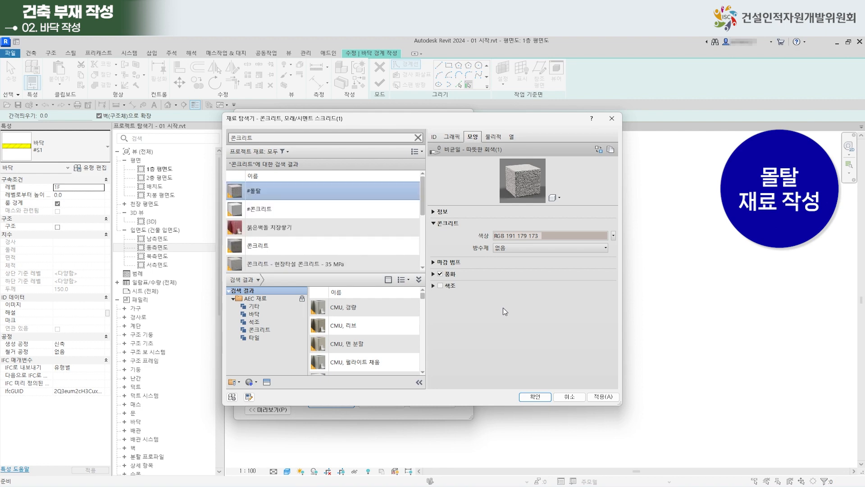
{"action": "left_click", "coordinate": [534, 397]}
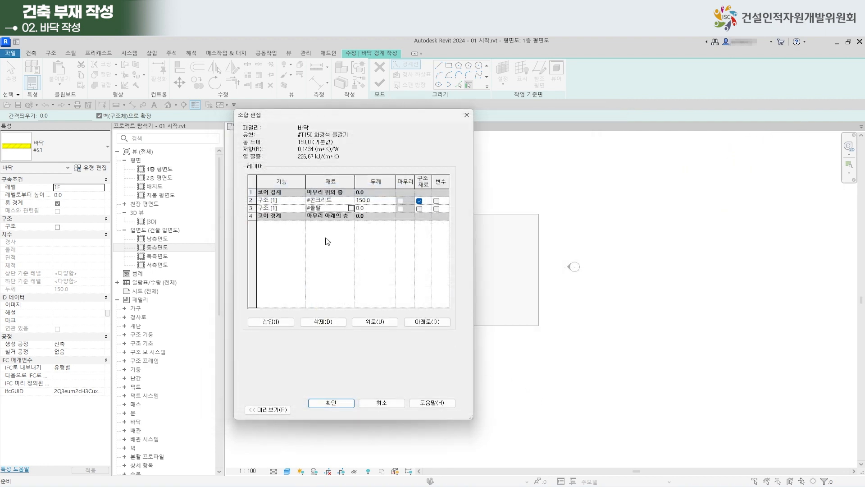
For the 150 mm layer's material, search for 화강 and add "화강암, 잘라내기, 연마" from the library to the document.
{"action": "left_click", "coordinate": [343, 200]}
{"action": "left_click", "coordinate": [351, 200]}
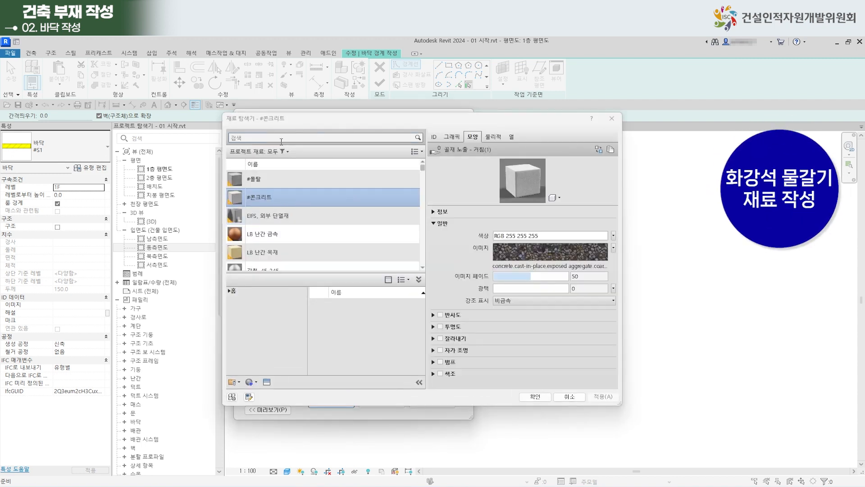
{"action": "left_click", "coordinate": [257, 138]}
{"action": "type", "text": "화강"}
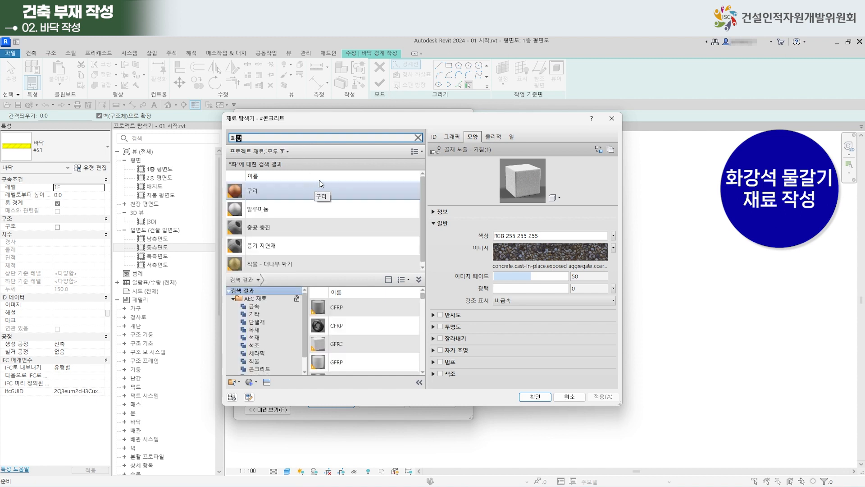
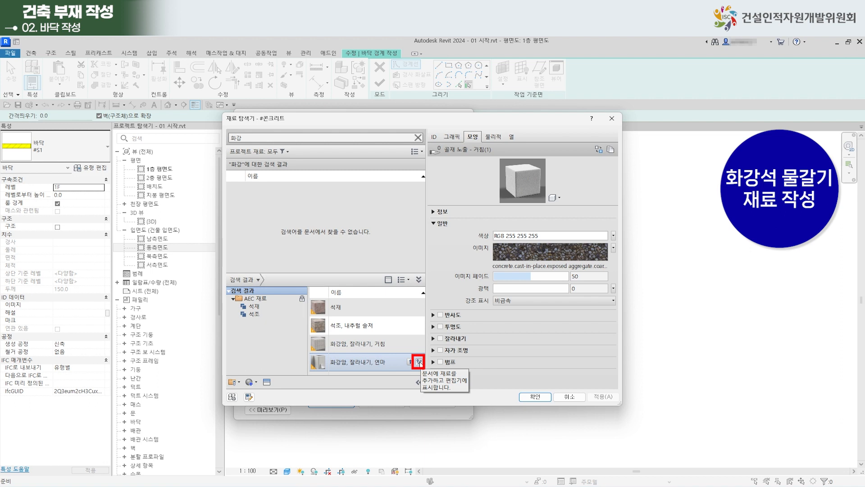
{"action": "left_click", "coordinate": [419, 363]}
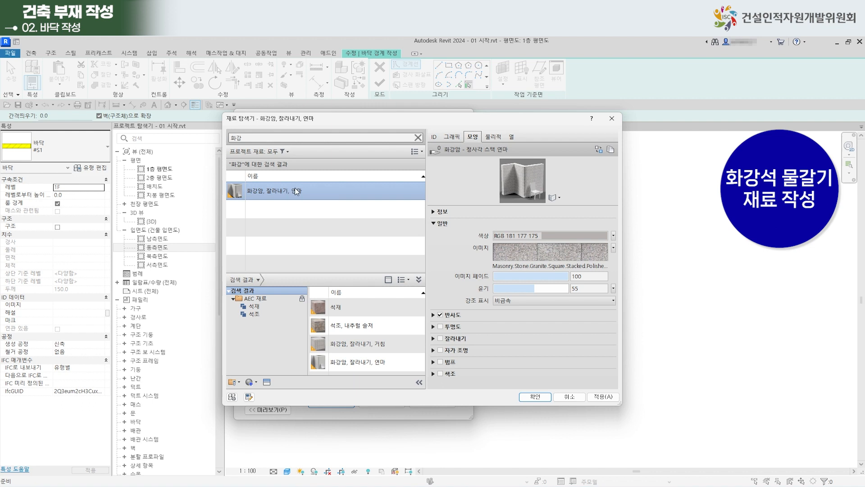
Duplicate the granite material with its assets, name the copy "#화강석 물갈기" and assign it to the 150 mm layer.
{"action": "right_click", "coordinate": [295, 188]}
{"action": "left_click", "coordinate": [332, 210]}
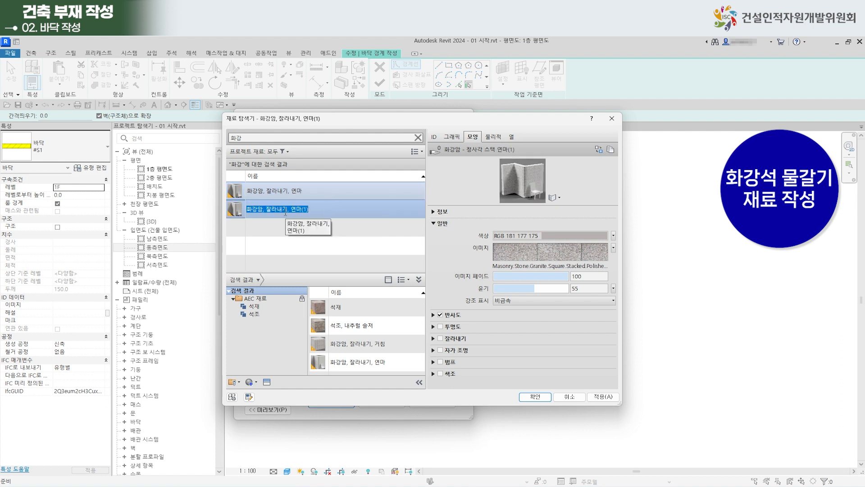
{"action": "type", "text": "ㅎ"}
{"action": "type", "text": "ㅎ"}
{"action": "type", "text": "가"}
{"action": "type", "text": "석 물갈기"}
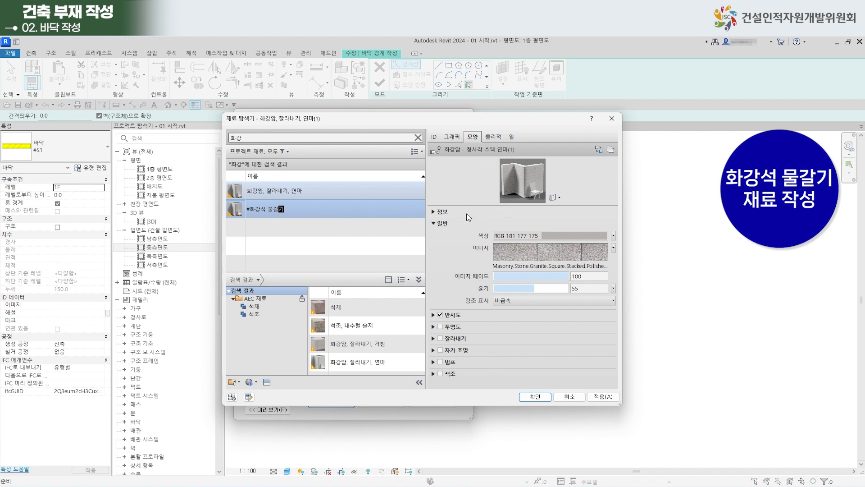
{"action": "left_click", "coordinate": [452, 137]}
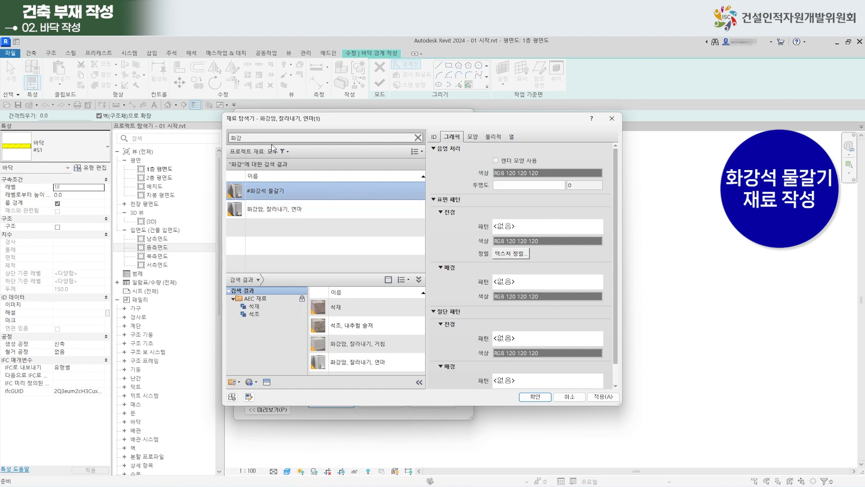
{"action": "double_click", "coordinate": [298, 191]}
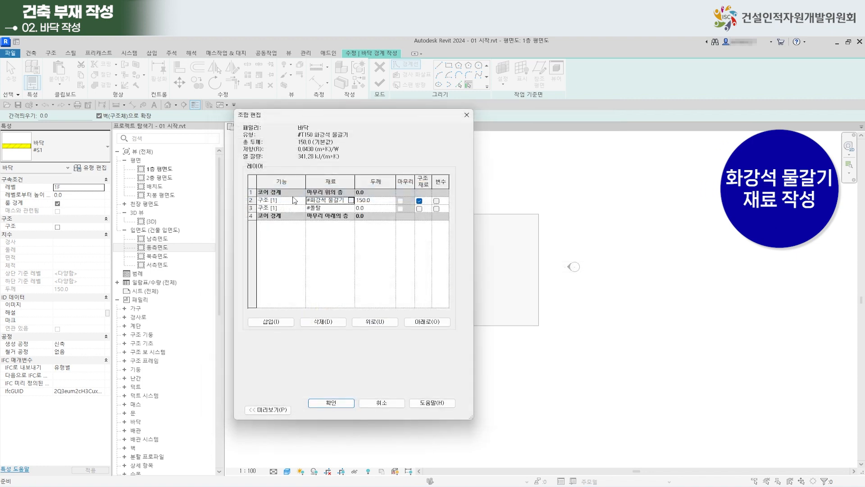
Set the shading color of the #화강석 물갈기 material to RGB 180 176 175.
{"action": "left_click", "coordinate": [352, 200]}
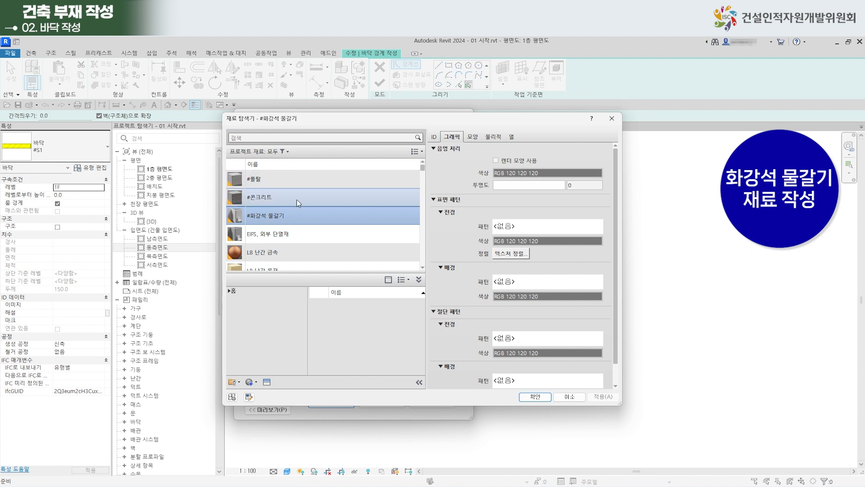
{"action": "left_click", "coordinate": [559, 176]}
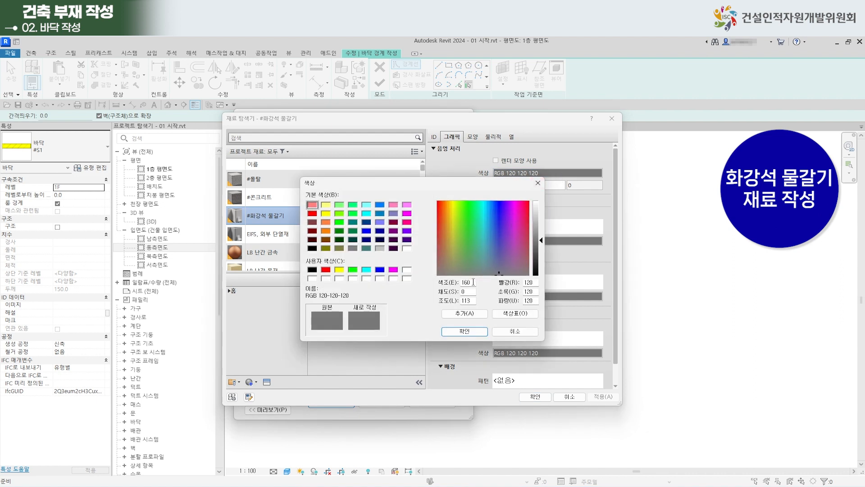
{"action": "double_click", "coordinate": [534, 282]}
{"action": "type", "text": "180"}
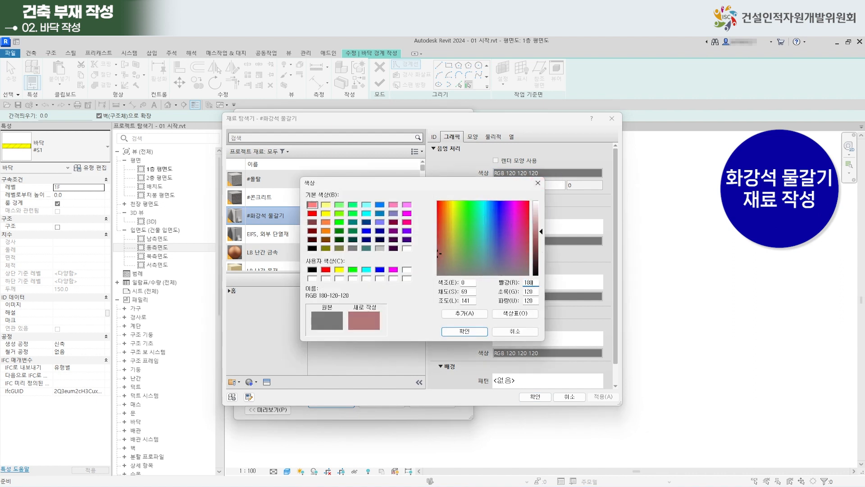
{"action": "double_click", "coordinate": [533, 291]}
{"action": "type", "text": "176"}
{"action": "double_click", "coordinate": [533, 300]}
{"action": "type", "text": "175"}
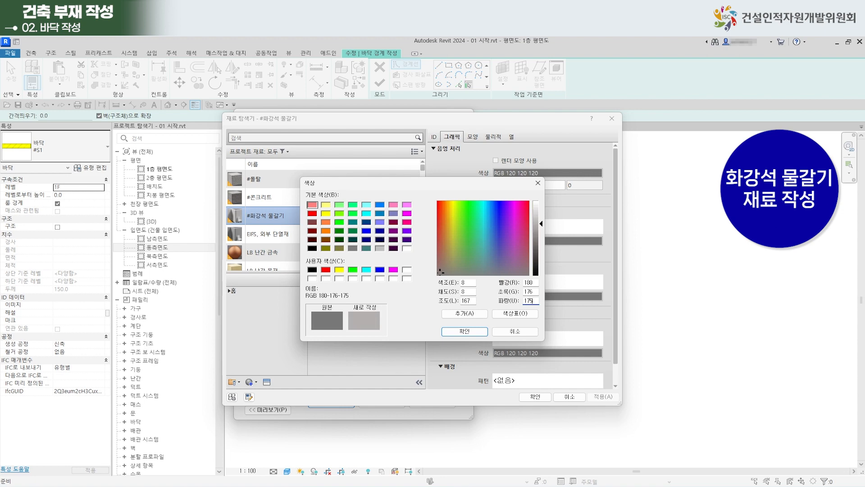
{"action": "left_click", "coordinate": [469, 331]}
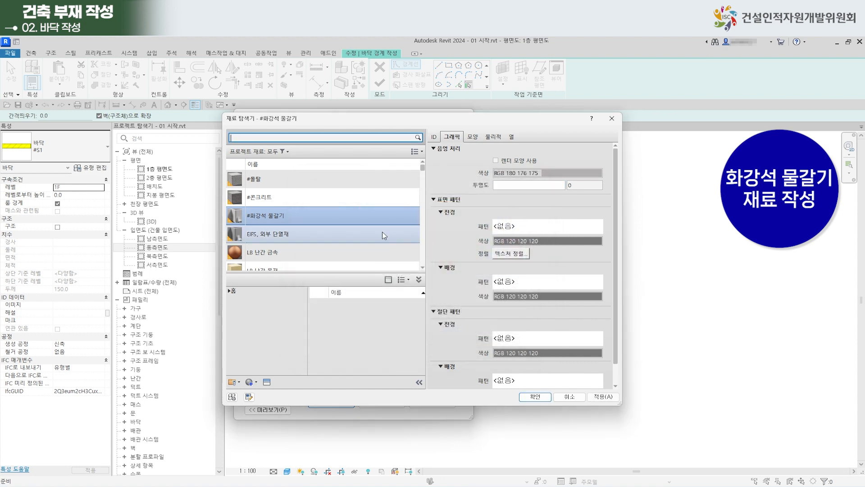
Set the surface foreground pattern of the #화강석 물갈기 material to the 600 x 600mm model pattern and accept the material.
{"action": "scroll", "coordinate": [401, 234], "scroll_direction": "down", "scroll_amount": 1}
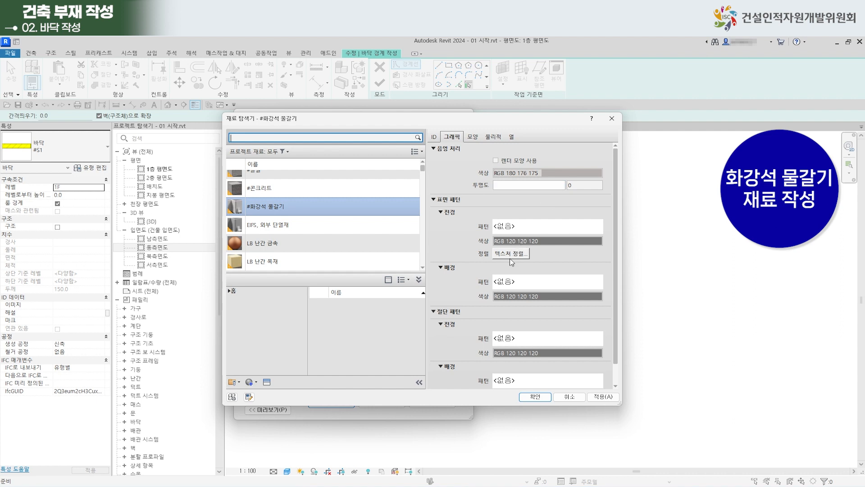
{"action": "left_click", "coordinate": [513, 229]}
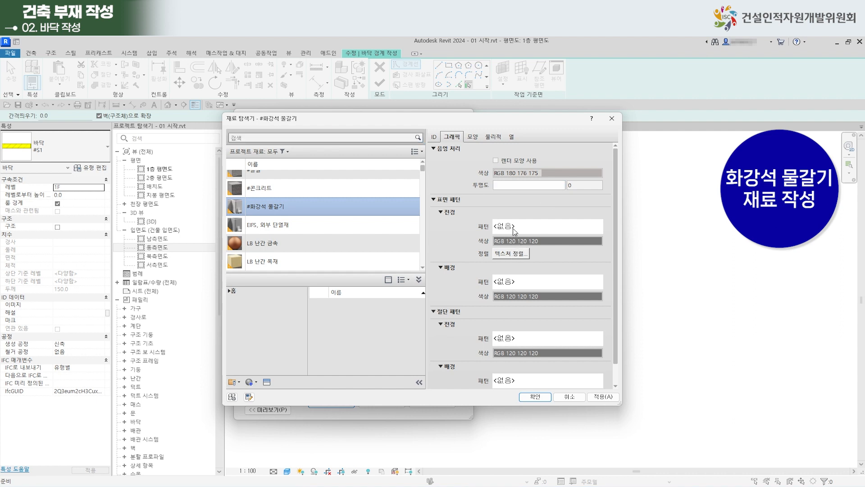
{"action": "left_click", "coordinate": [513, 228]}
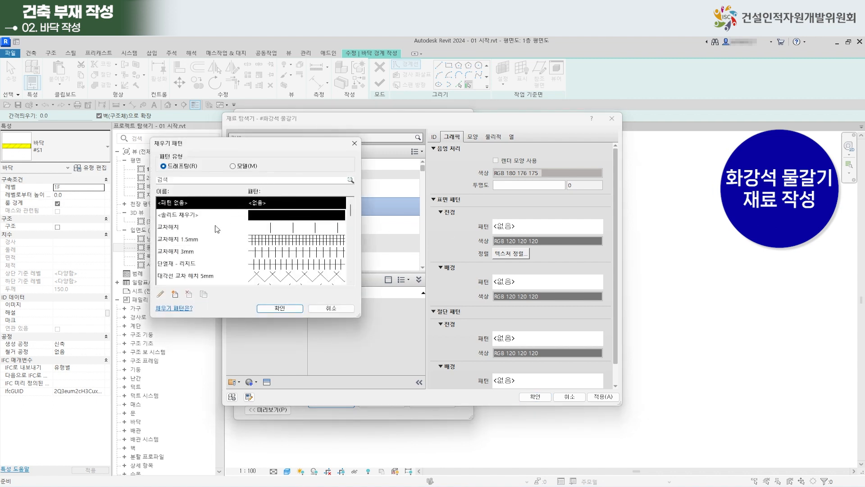
{"action": "left_click", "coordinate": [232, 166]}
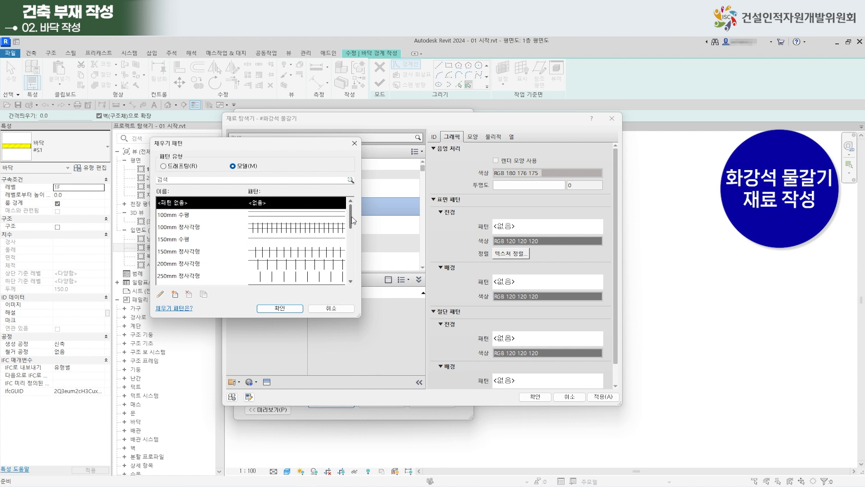
{"action": "scroll", "coordinate": [353, 225], "scroll_direction": "down", "scroll_amount": 2}
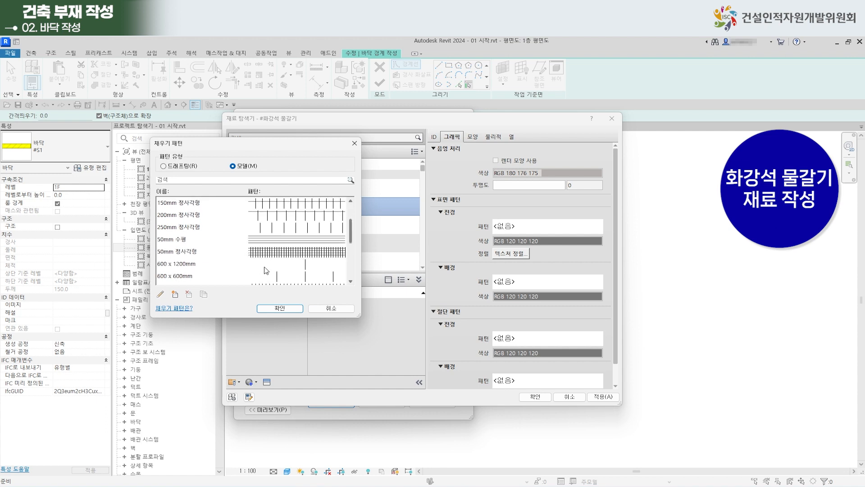
{"action": "left_click", "coordinate": [202, 276]}
{"action": "scroll", "coordinate": [242, 261], "scroll_direction": "down", "scroll_amount": 3}
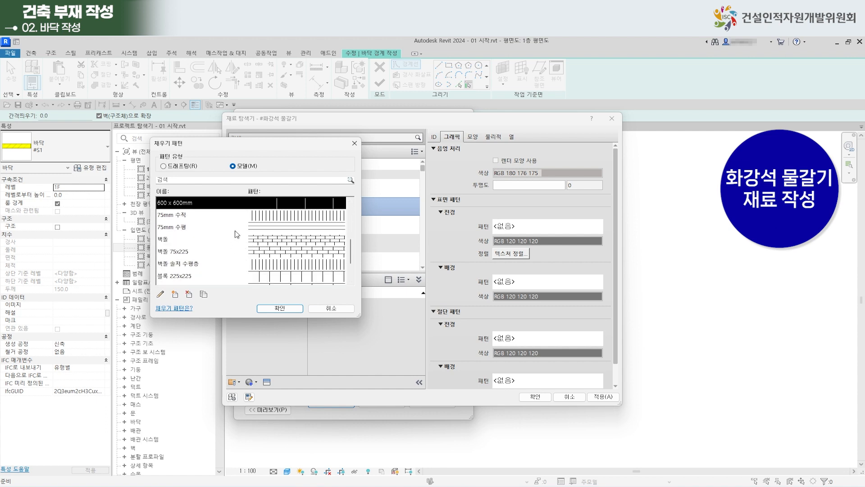
{"action": "left_click", "coordinate": [285, 310]}
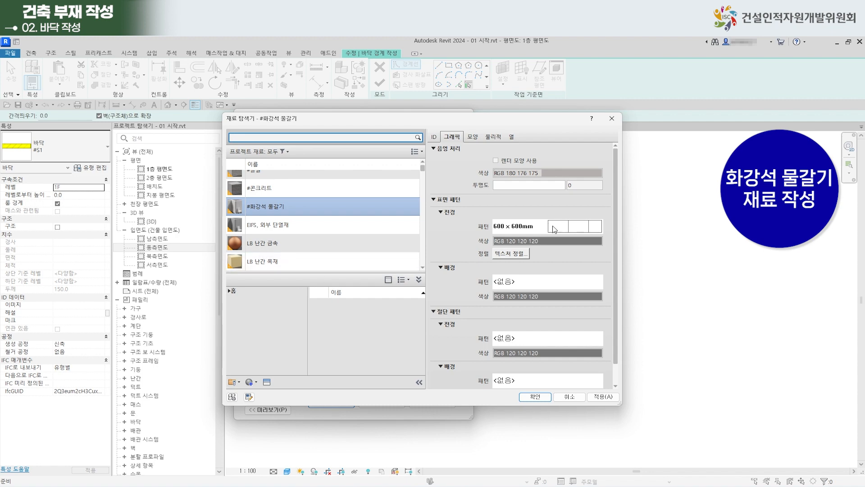
{"action": "left_click", "coordinate": [535, 396]}
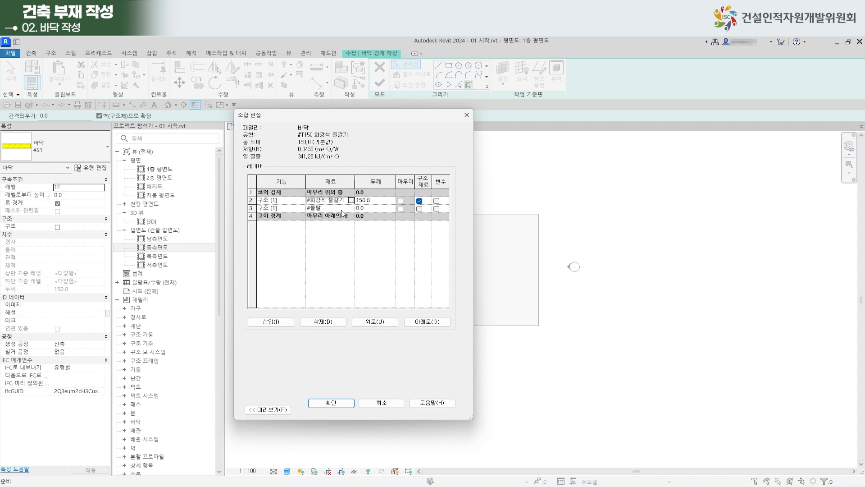
Set the thickness of both the #화강석 물갈기 and #몰탈 layers to 50 and accept the layer structure.
{"action": "left_click_drag", "start_coordinate": [380, 201], "coordinate": [336, 197]}
{"action": "type", "text": "50"}
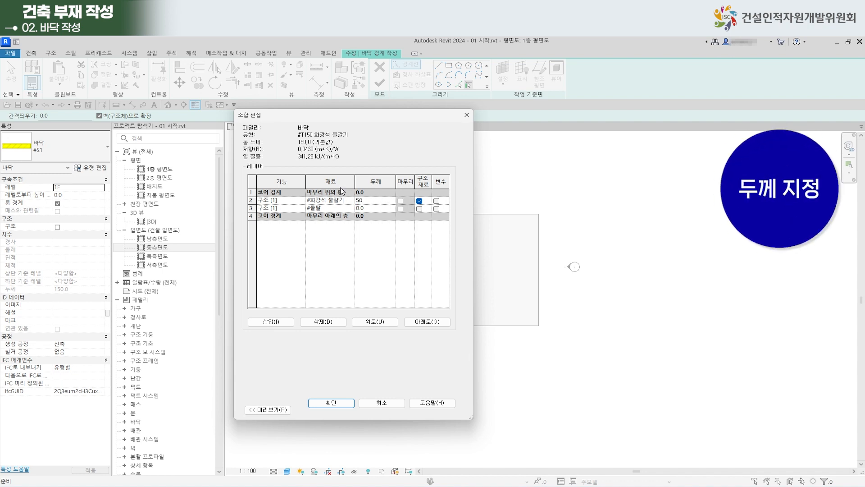
{"action": "left_click", "coordinate": [369, 209]}
{"action": "type", "text": "50"}
{"action": "left_click", "coordinate": [337, 402]}
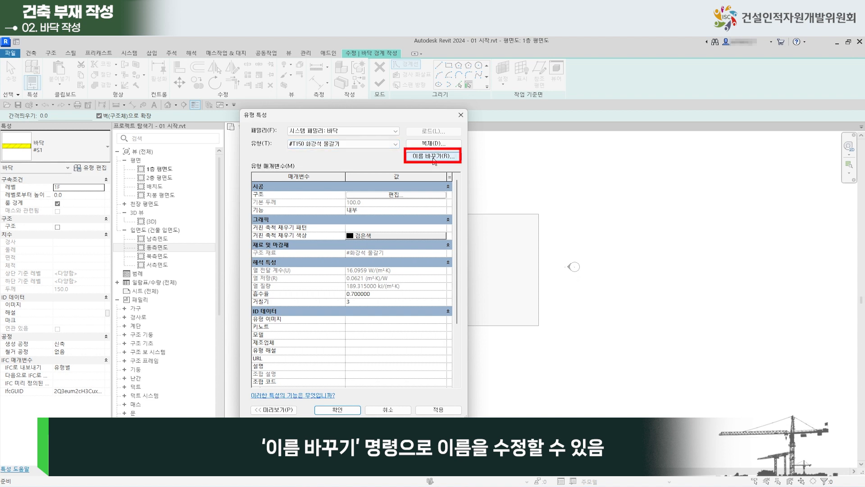
Rename the floor type to #T100 화강석 물갈기 and accept the type properties.
{"action": "left_click", "coordinate": [434, 156]}
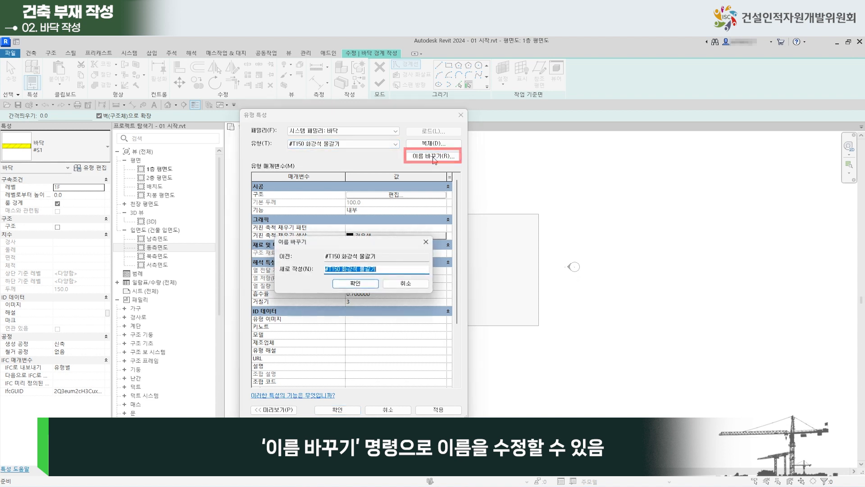
{"action": "left_click", "coordinate": [338, 269]}
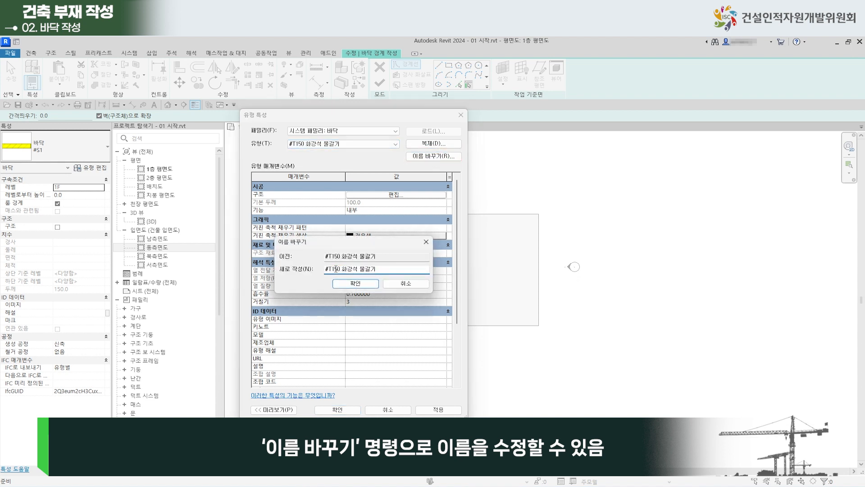
{"action": "type", "text": "00"}
{"action": "left_click", "coordinate": [355, 284]}
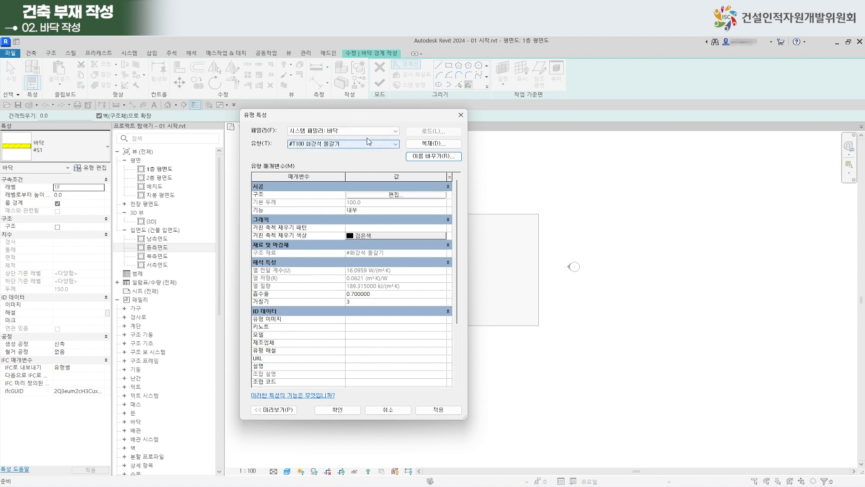
{"action": "left_click", "coordinate": [337, 410]}
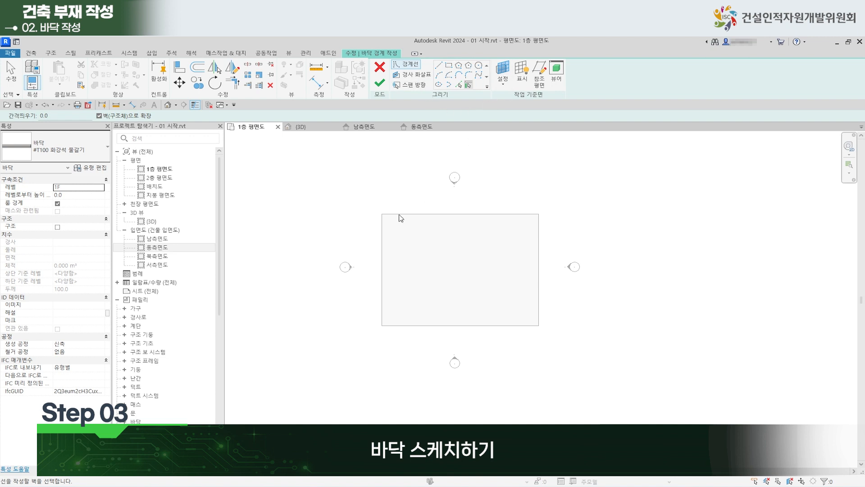
Sketch an 18600 x 13700 rectangular boundary corner to corner over the existing slab, finish the floor and dismiss the overlap warning.
{"action": "left_click", "coordinate": [450, 66]}
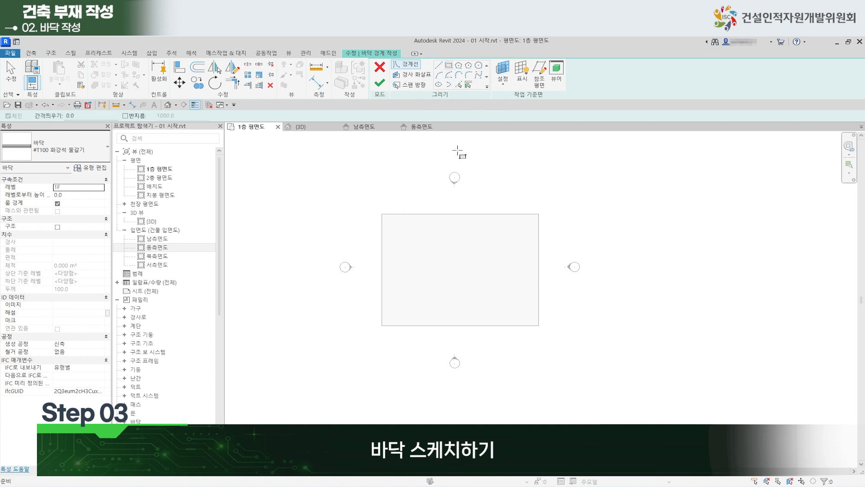
{"action": "left_click", "coordinate": [382, 213]}
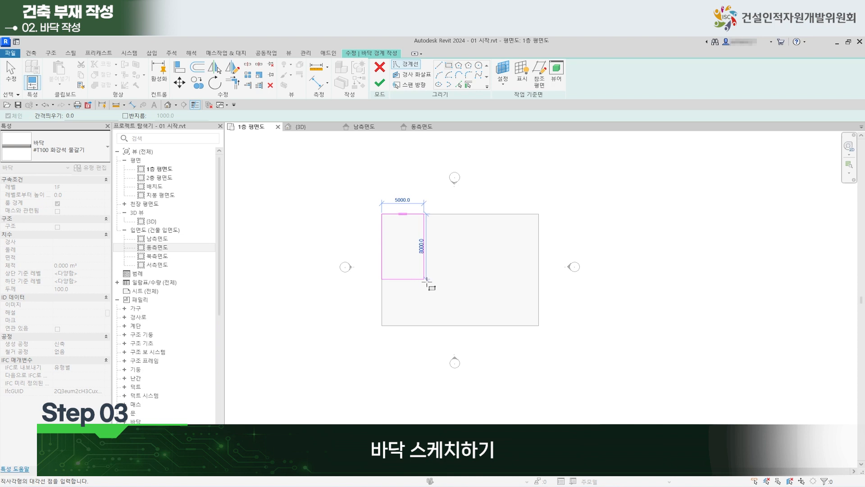
{"action": "left_click", "coordinate": [539, 326]}
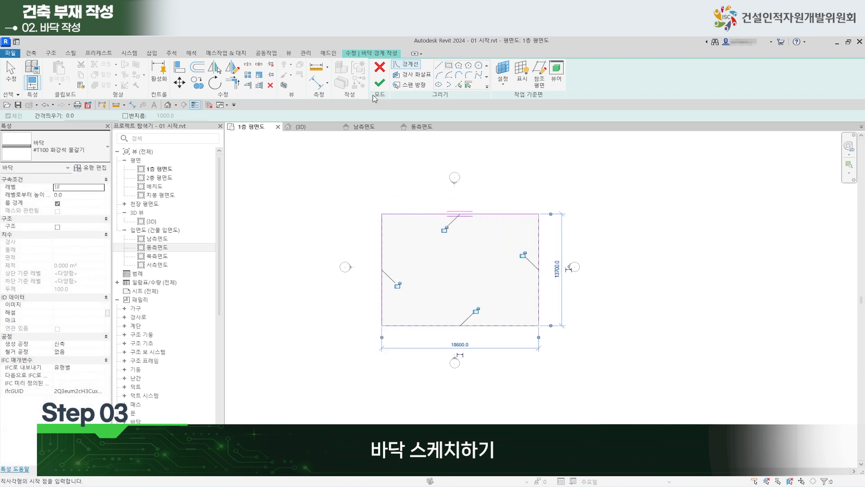
{"action": "left_click", "coordinate": [380, 83]}
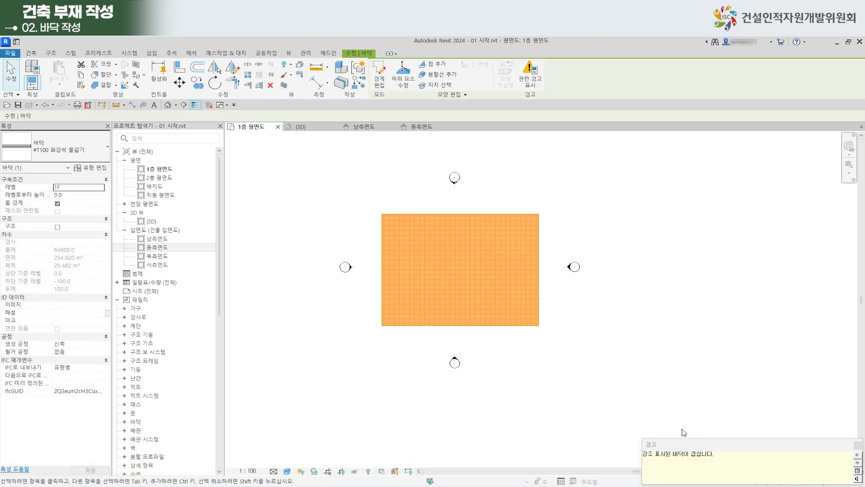
{"action": "left_click_drag", "start_coordinate": [684, 444], "coordinate": [352, 178]}
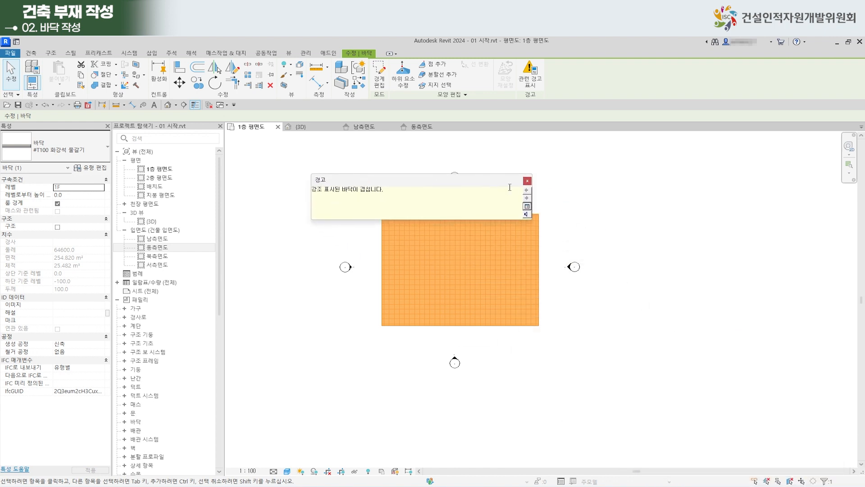
{"action": "left_click", "coordinate": [527, 181]}
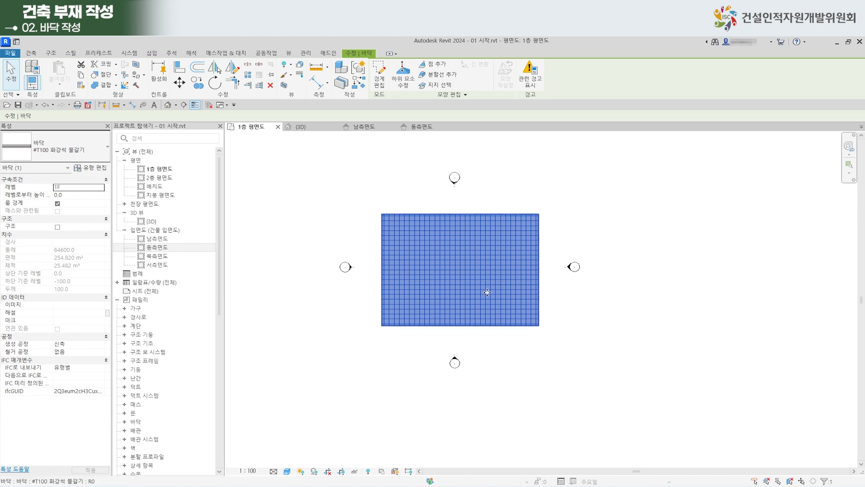
Examine the new floor's tile pattern in plan and how it overlaps the #S1 slab in the 남측면도 elevation.
{"action": "scroll", "coordinate": [488, 311], "scroll_direction": "up", "scroll_amount": 2}
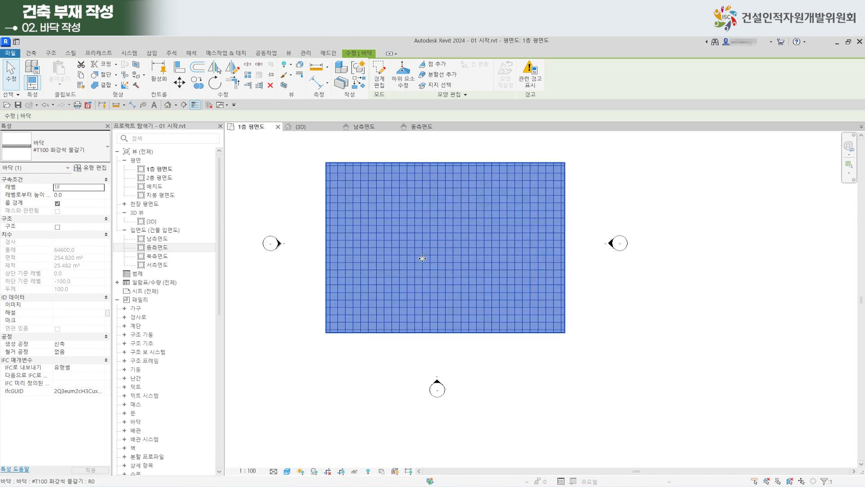
{"action": "scroll", "coordinate": [422, 258], "scroll_direction": "up", "scroll_amount": 2}
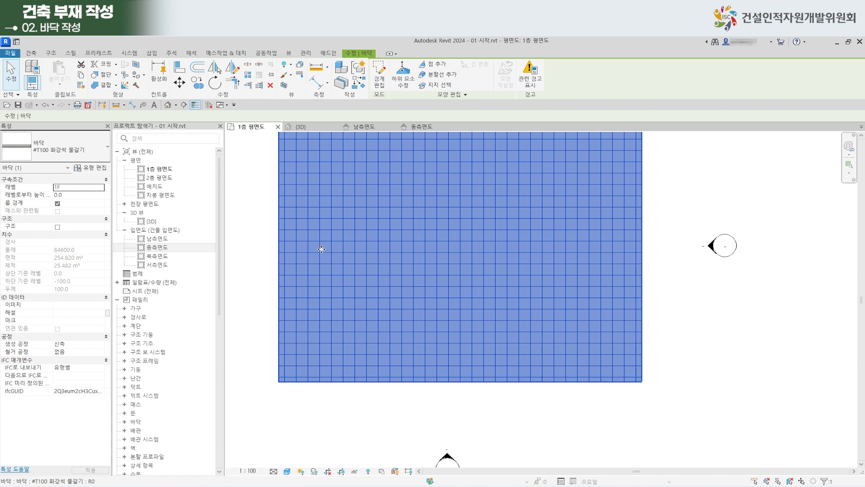
{"action": "scroll", "coordinate": [422, 244], "scroll_direction": "down", "scroll_amount": 1}
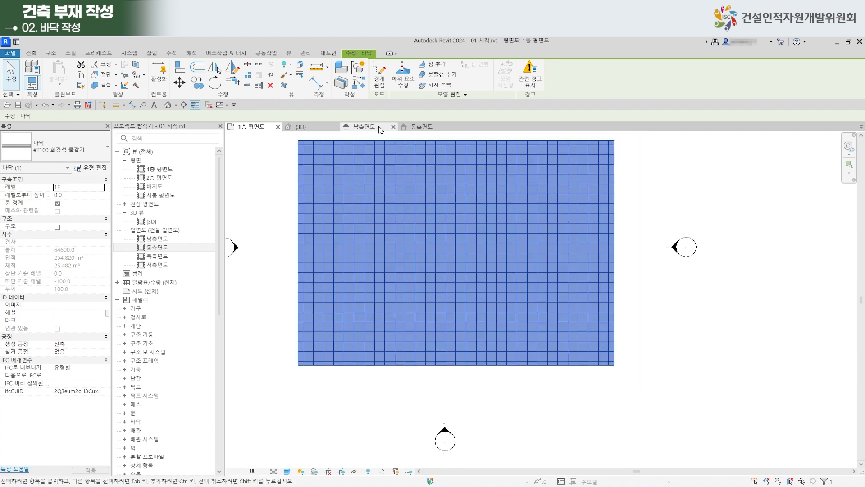
{"action": "left_click", "coordinate": [380, 129]}
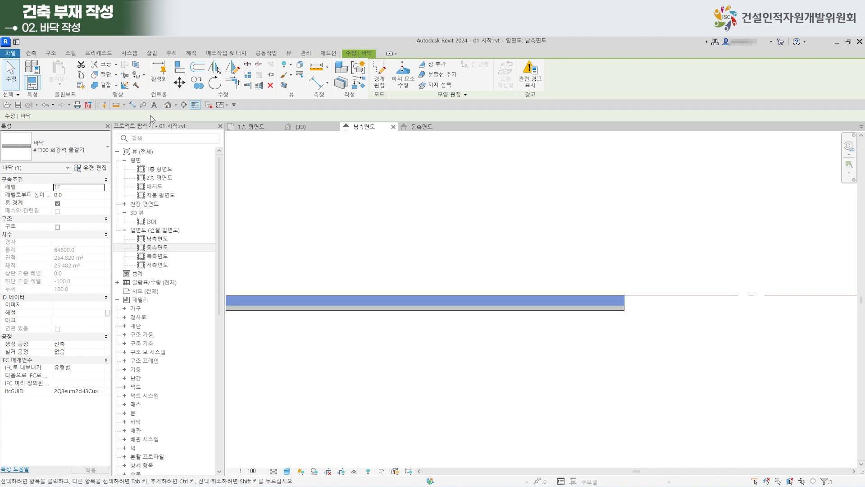
{"action": "key", "text": "Escape"}
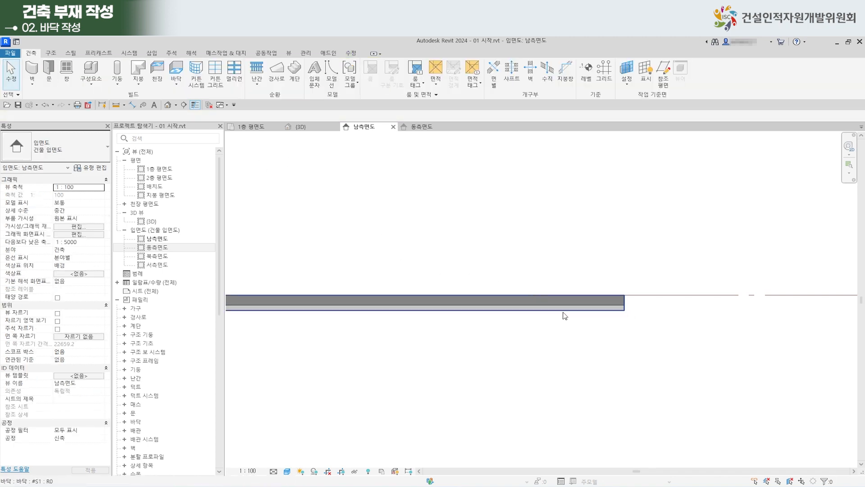
{"action": "left_click", "coordinate": [563, 313]}
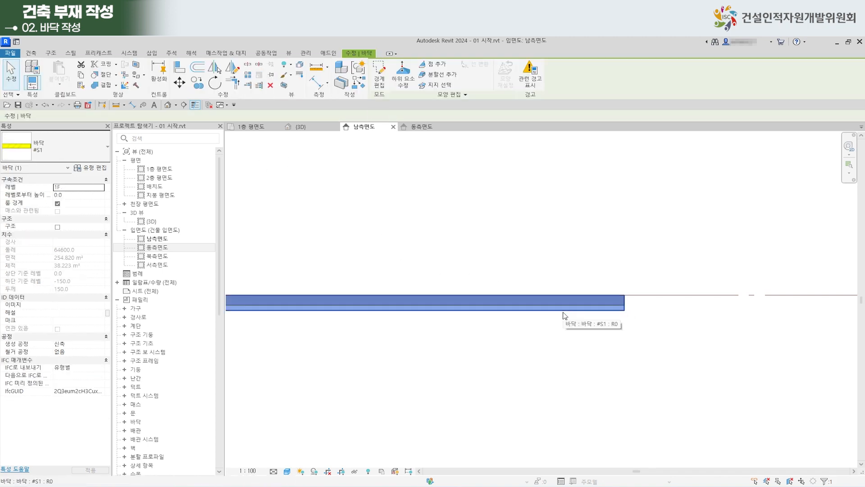
Set the #T100 화강석 물갈기 floor's height offset from level 1F to 100.
{"action": "left_click", "coordinate": [605, 301]}
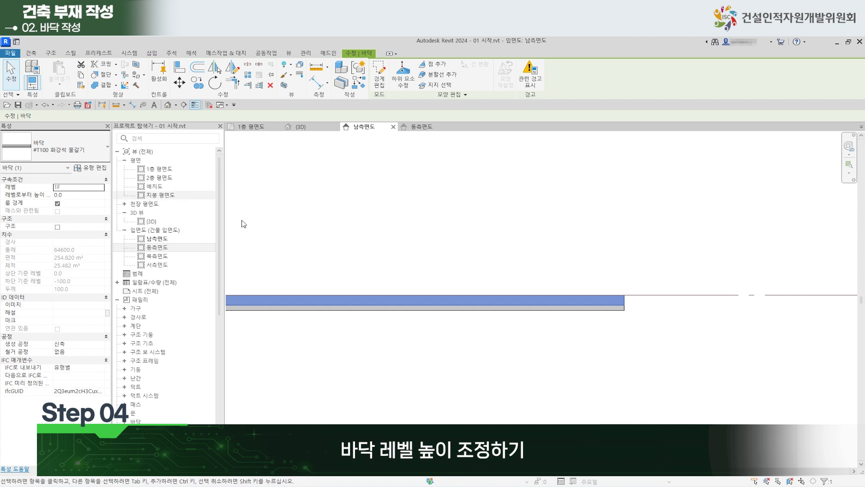
{"action": "left_click", "coordinate": [71, 196]}
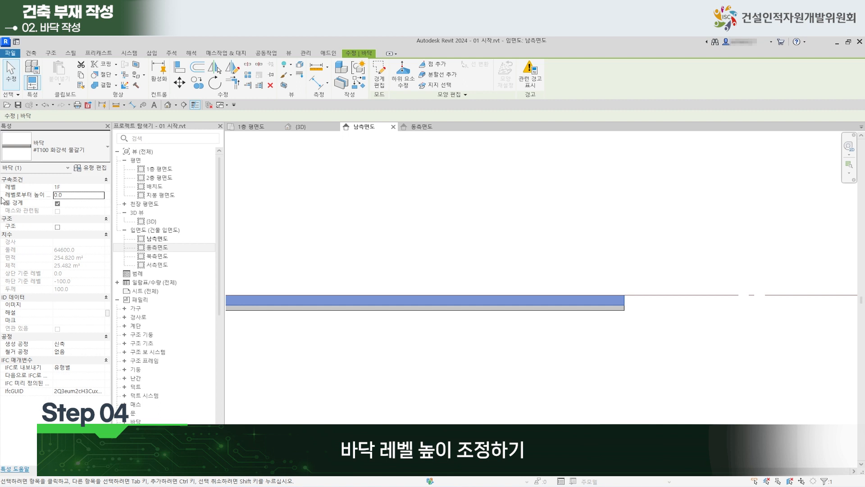
{"action": "left_click_drag", "start_coordinate": [71, 196], "coordinate": [58, 196]}
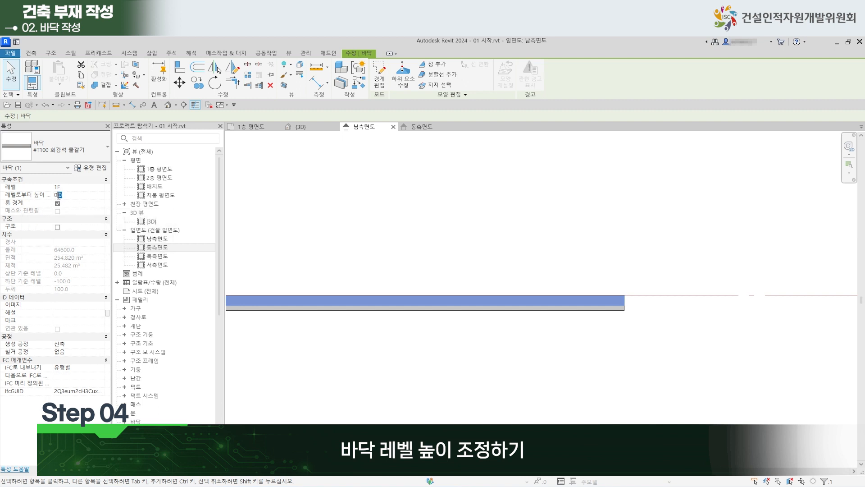
{"action": "key", "text": "Return"}
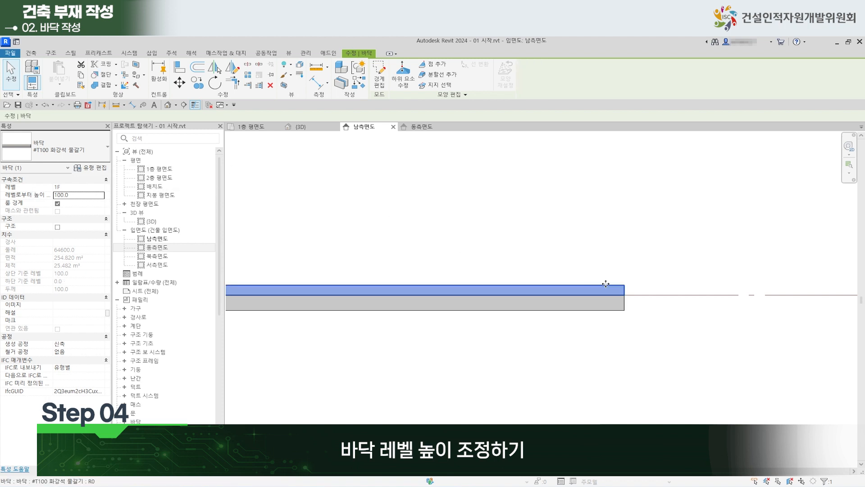
{"action": "scroll", "coordinate": [648, 311], "scroll_direction": "up", "scroll_amount": 2}
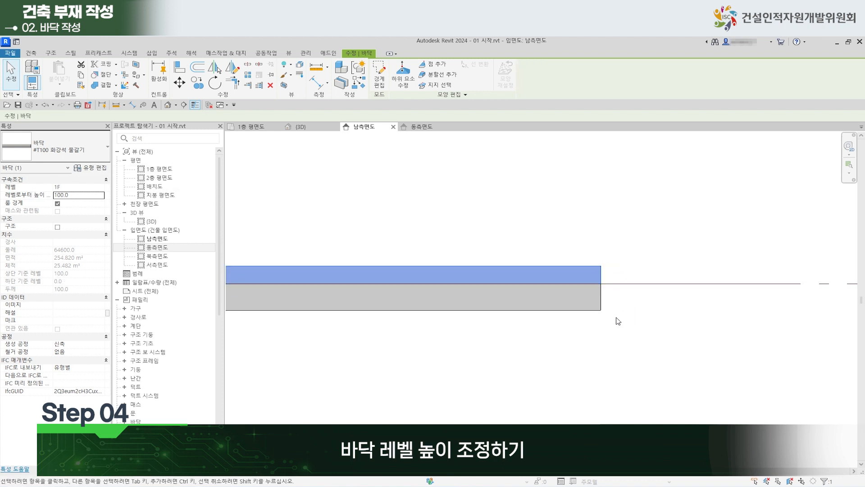
{"action": "scroll", "coordinate": [610, 301], "scroll_direction": "down", "scroll_amount": 2}
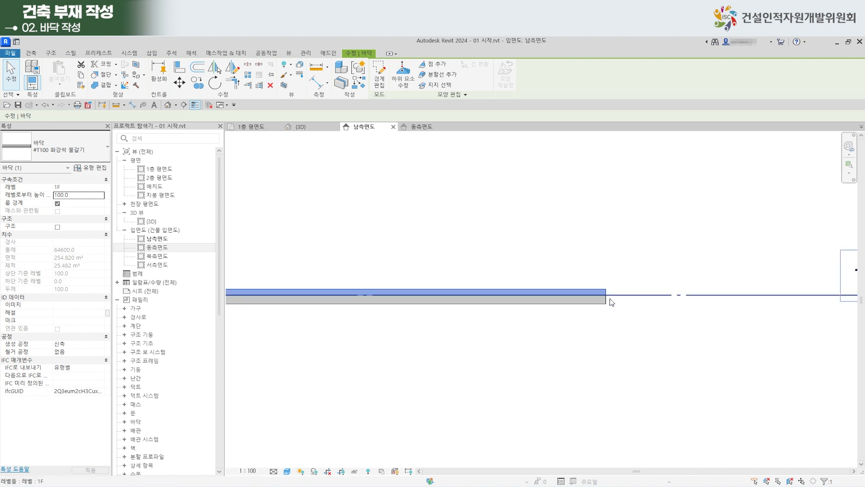
{"action": "scroll", "coordinate": [520, 317], "scroll_direction": "down", "scroll_amount": 3}
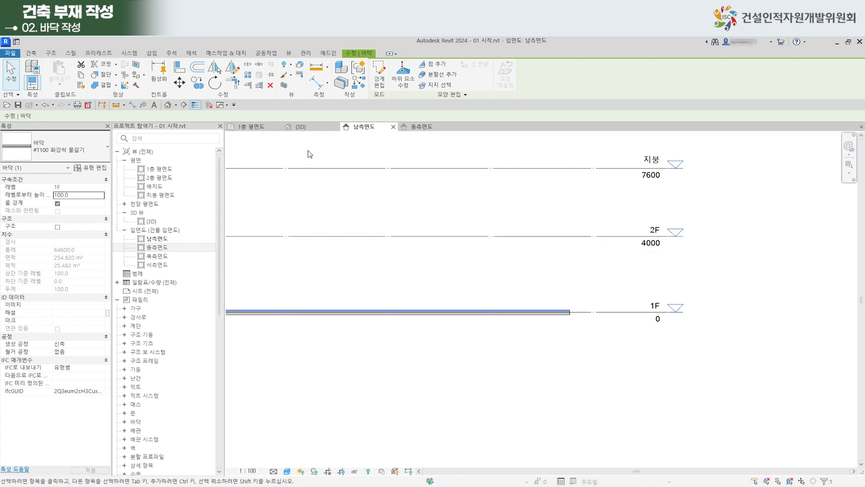
Open the {3D} view and examine the granite floor stacked on the slab up close.
{"action": "left_click", "coordinate": [316, 128]}
{"action": "left_click", "coordinate": [357, 316]}
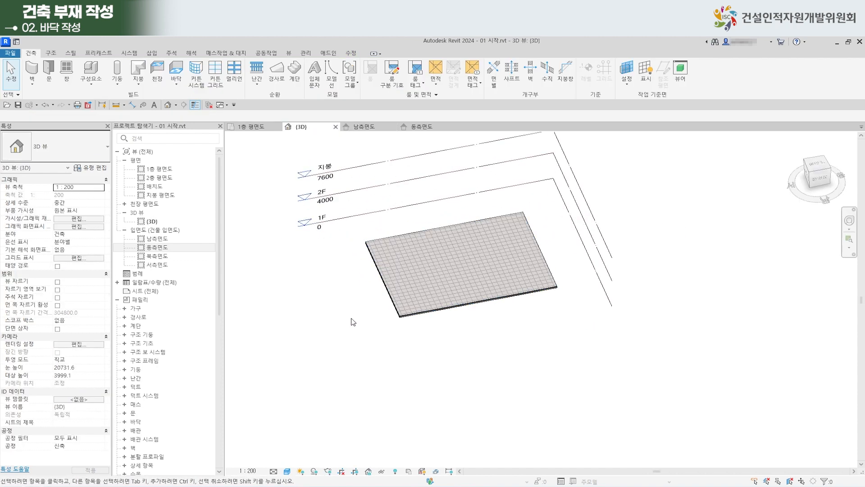
{"action": "scroll", "coordinate": [497, 251], "scroll_direction": "up", "scroll_amount": 5}
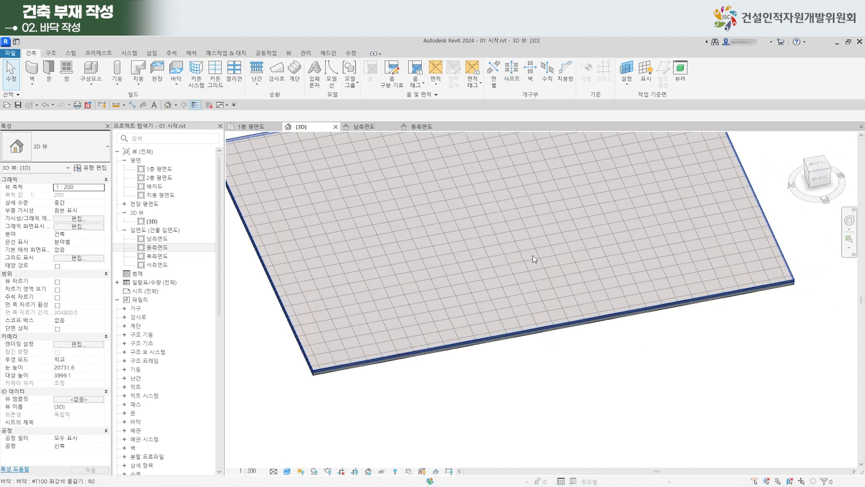
In the 1층 평면도 view, start a wall of type 일반 - 200mm with its height running up to level 2F.
{"action": "scroll", "coordinate": [470, 292], "scroll_direction": "down", "scroll_amount": 5}
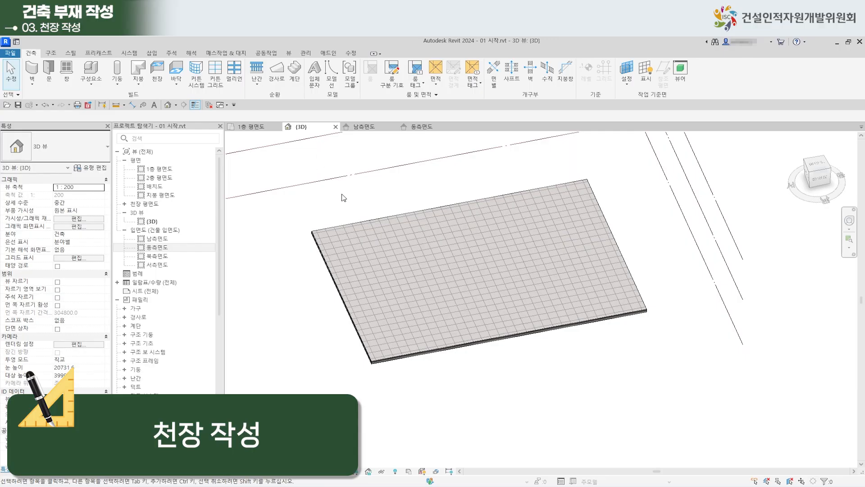
{"action": "left_click", "coordinate": [252, 127]}
{"action": "scroll", "coordinate": [367, 219], "scroll_direction": "down", "scroll_amount": 2}
{"action": "middle_click_drag", "start_coordinate": [370, 223], "coordinate": [385, 274]}
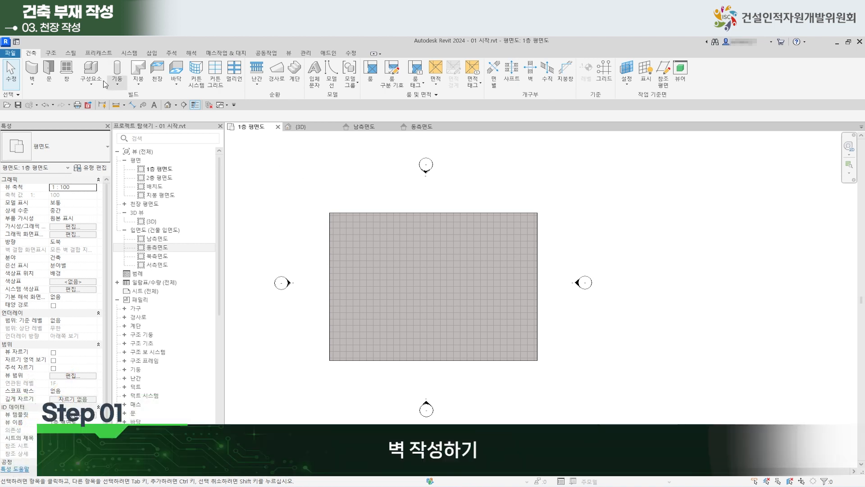
{"action": "left_click", "coordinate": [36, 74]}
{"action": "left_click", "coordinate": [111, 148]}
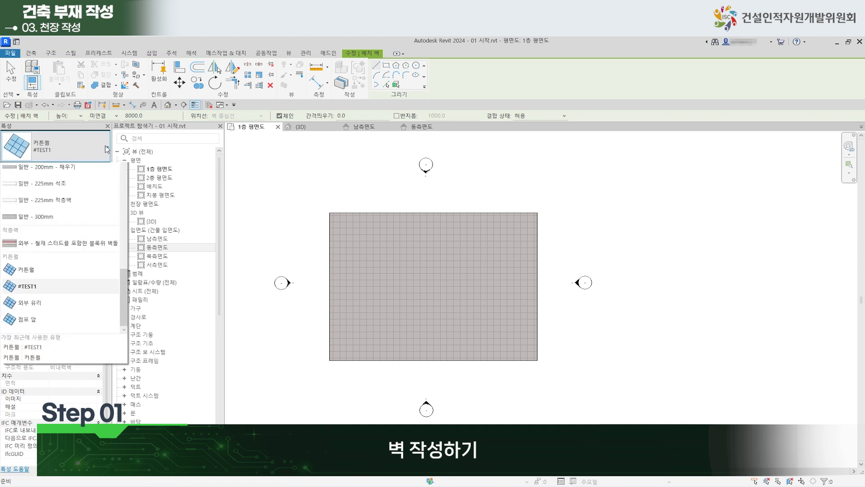
{"action": "left_click_drag", "start_coordinate": [122, 307], "coordinate": [122, 182]}
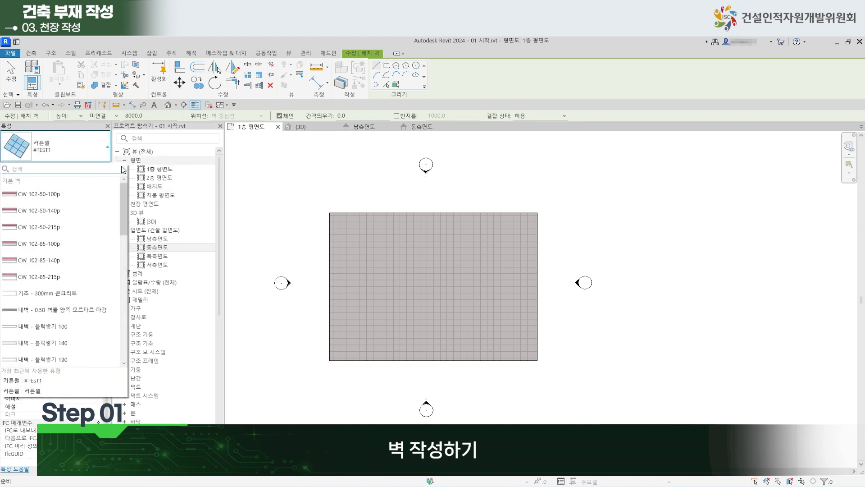
{"action": "left_click_drag", "start_coordinate": [127, 230], "coordinate": [126, 301]}
{"action": "left_click", "coordinate": [66, 319]}
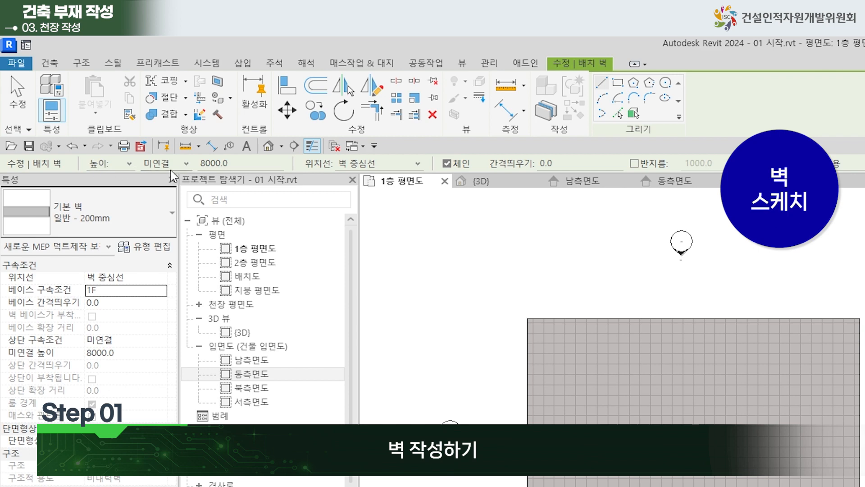
{"action": "left_click", "coordinate": [186, 165]}
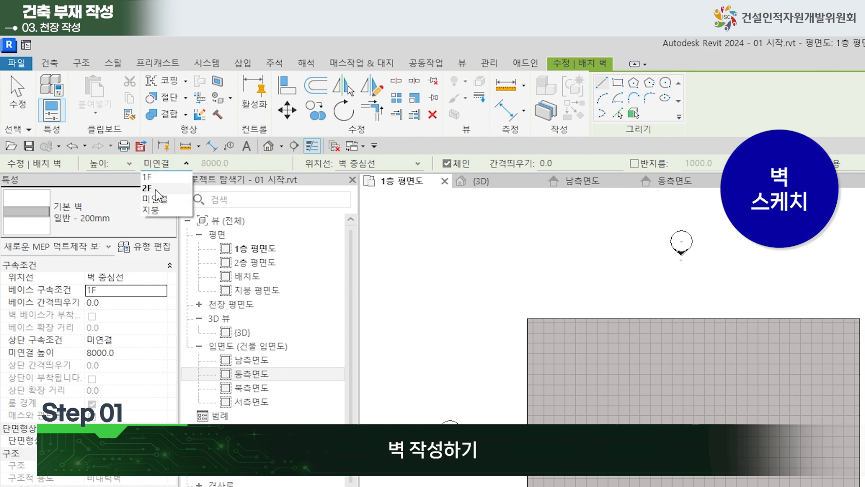
{"action": "left_click", "coordinate": [153, 200]}
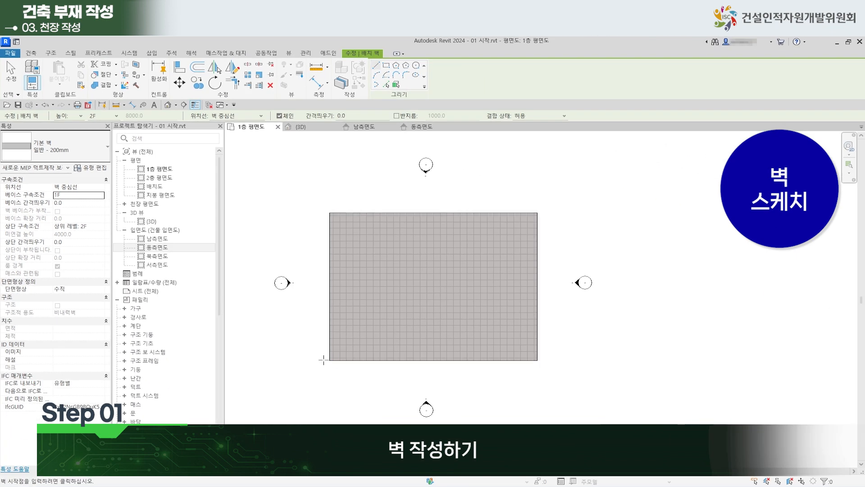
Sketch four chained walls just outside the floor from its lower-left corner, with the left and right walls about 21400 mm apart.
{"action": "left_click", "coordinate": [312, 355]}
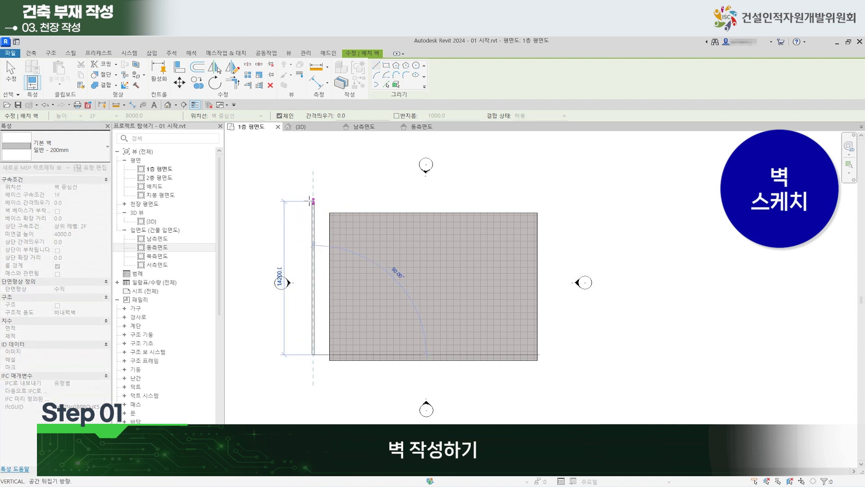
{"action": "left_click", "coordinate": [310, 199]}
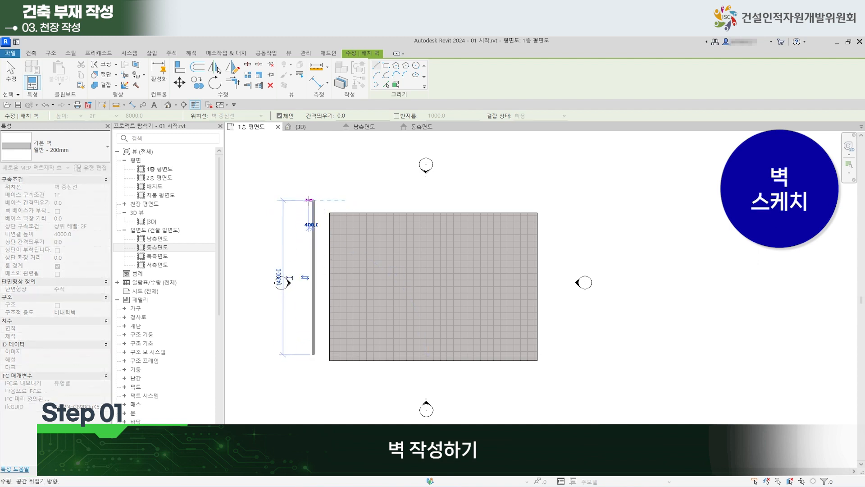
{"action": "left_click", "coordinate": [554, 200]}
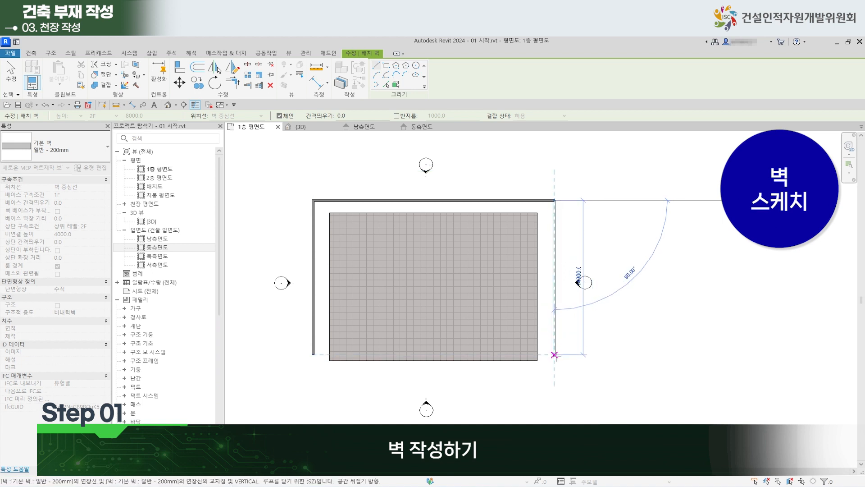
{"action": "left_click", "coordinate": [555, 365]}
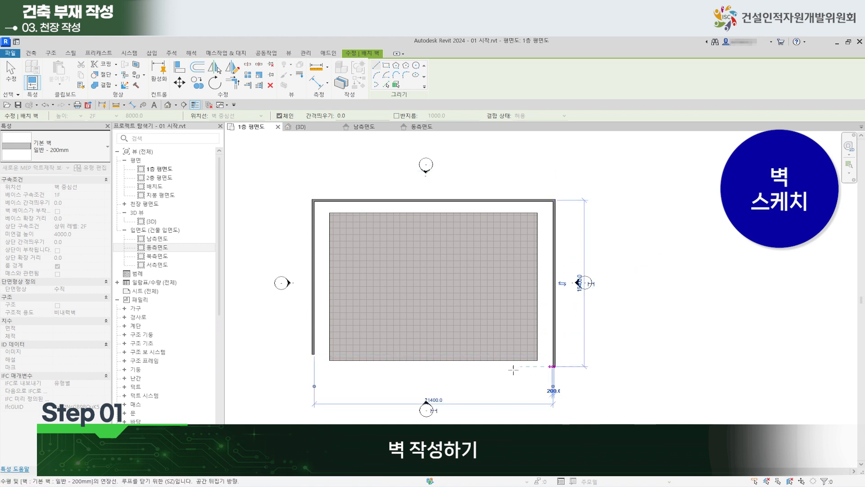
{"action": "left_click", "coordinate": [314, 374]}
{"action": "key", "text": "Escape"}
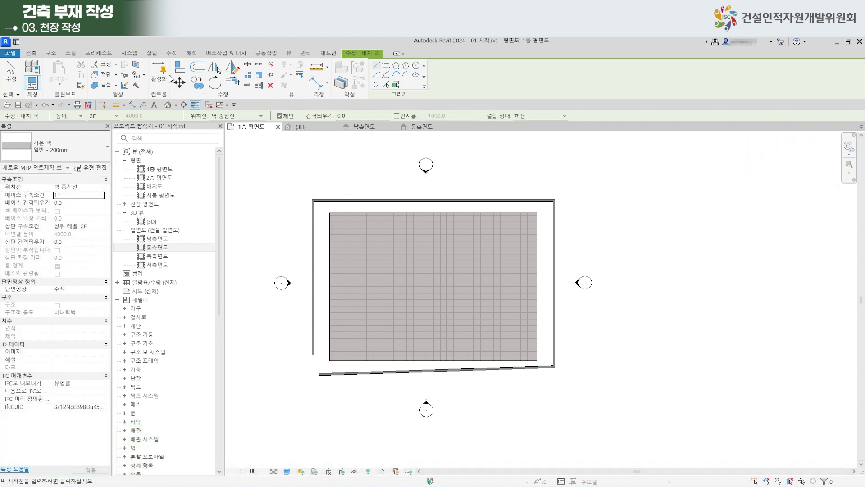
Align the outer faces of the upper, left and right walls with the matching edges of the floor.
{"action": "left_click", "coordinate": [179, 72]}
{"action": "scroll", "coordinate": [395, 185], "scroll_direction": "up", "scroll_amount": 2}
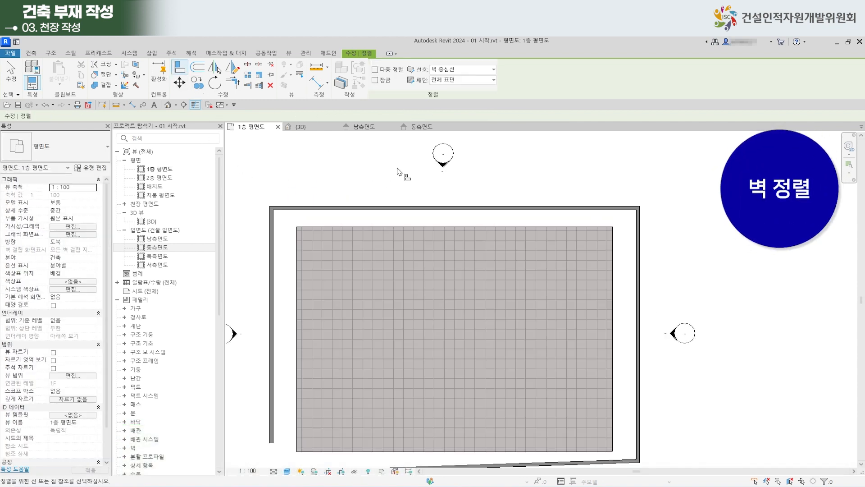
{"action": "left_click", "coordinate": [430, 228]}
{"action": "left_click", "coordinate": [436, 208]}
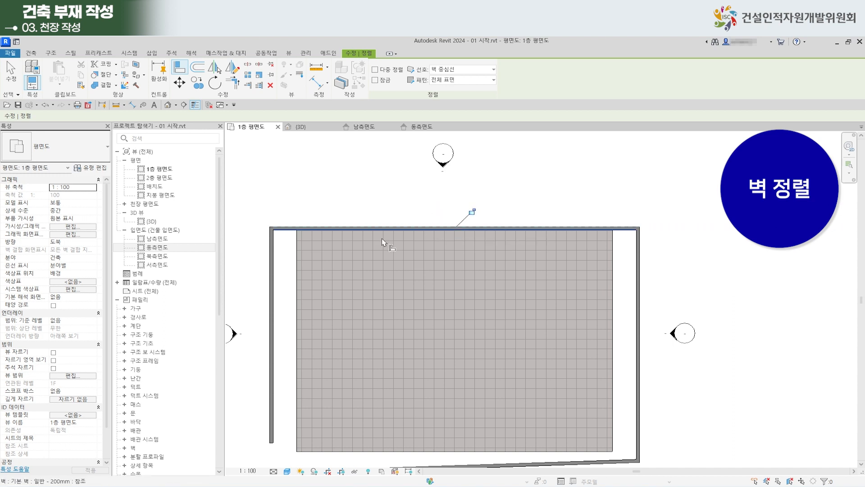
{"action": "left_click", "coordinate": [272, 276]}
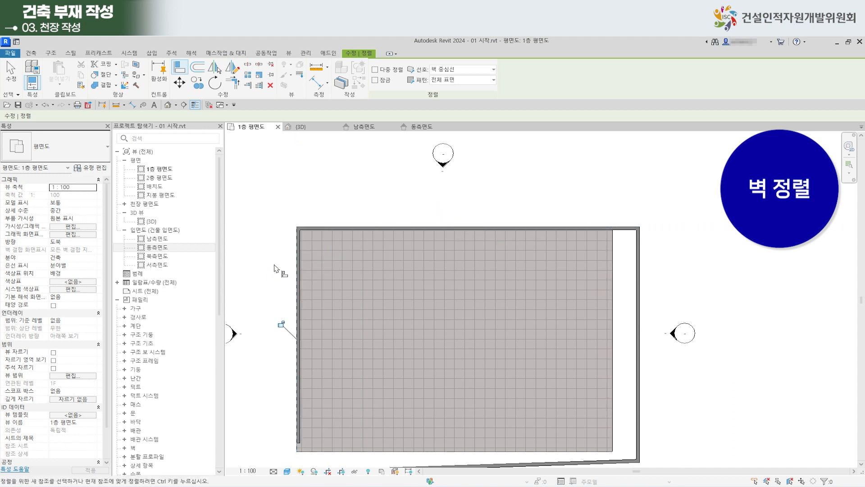
{"action": "left_click", "coordinate": [613, 287]}
{"action": "left_click", "coordinate": [639, 289]}
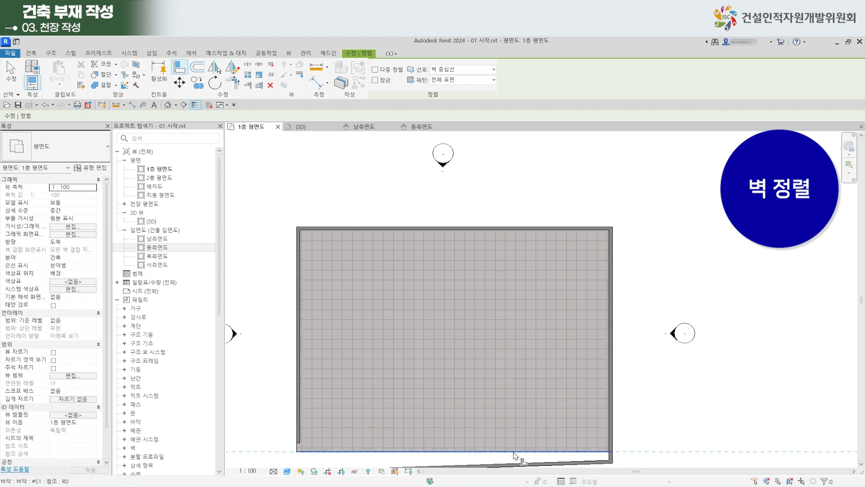
Align the slanted lower wall with the floor's lower edge, and align the open wall ends to close the lower-left corner.
{"action": "middle_click_drag", "start_coordinate": [515, 456], "coordinate": [542, 349]}
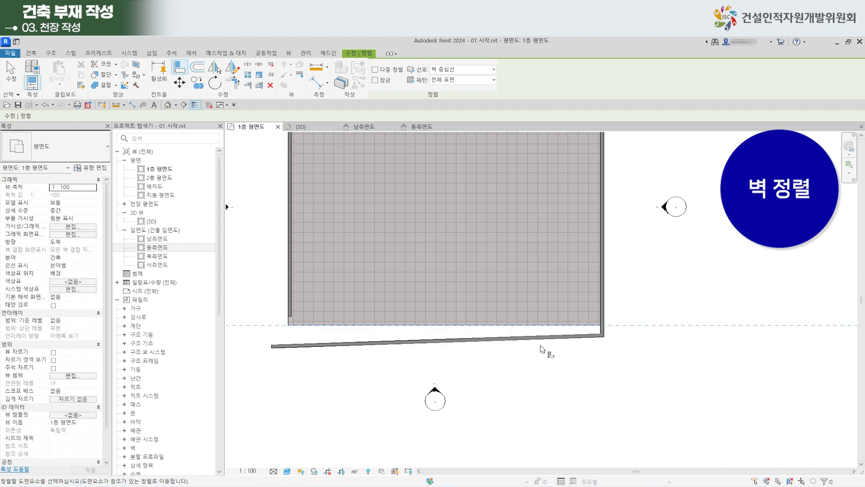
{"action": "left_click", "coordinate": [414, 351]}
{"action": "scroll", "coordinate": [298, 342], "scroll_direction": "up", "scroll_amount": 5}
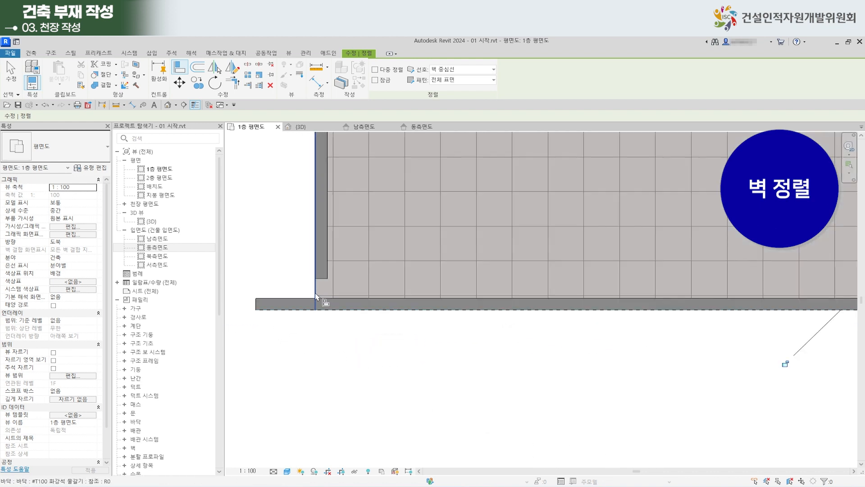
{"action": "left_click", "coordinate": [315, 293]}
{"action": "left_click", "coordinate": [256, 303]}
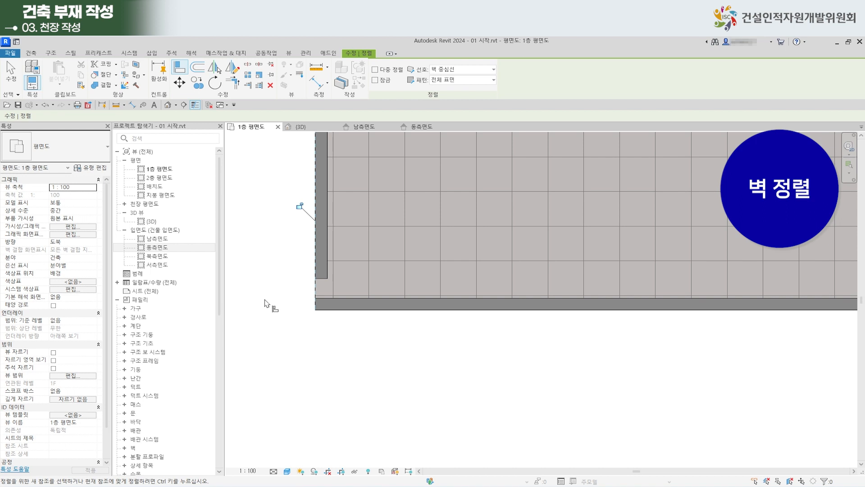
{"action": "left_click", "coordinate": [320, 310]}
{"action": "left_click", "coordinate": [321, 279]}
{"action": "scroll", "coordinate": [305, 314], "scroll_direction": "down", "scroll_amount": 6}
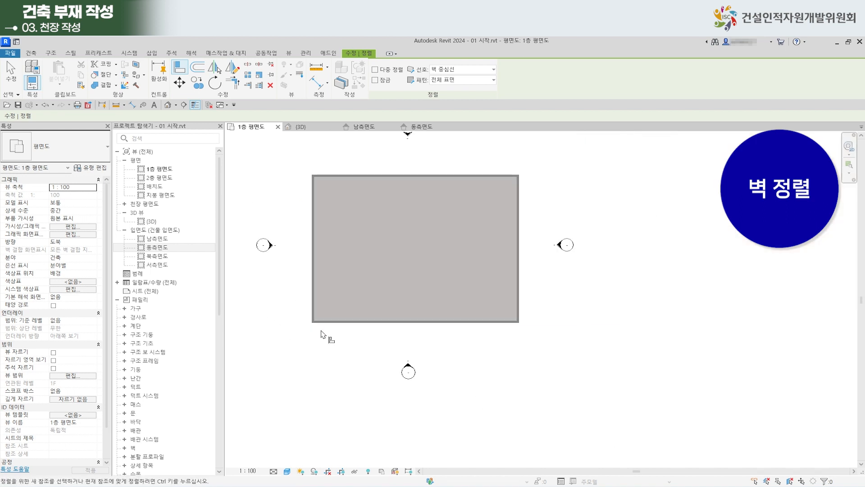
Examine the enclosing walls and their base along the floor edge in the {3D} view.
{"action": "left_click", "coordinate": [316, 128]}
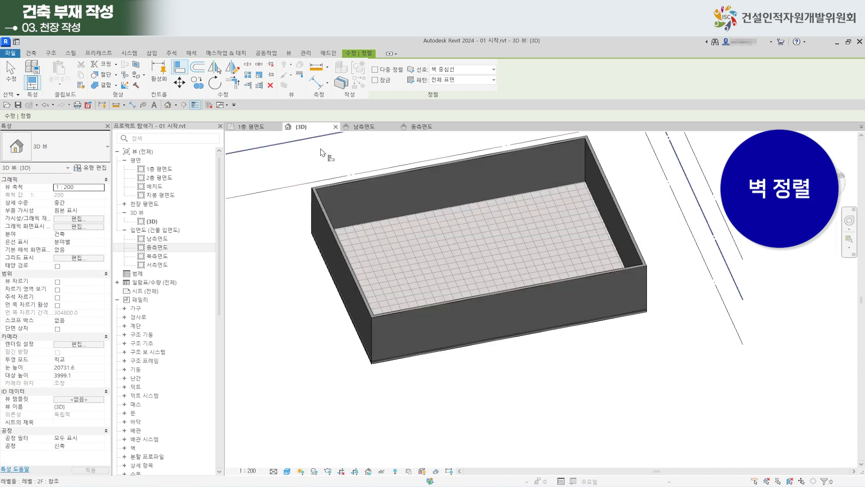
{"action": "middle_click_drag", "start_coordinate": [436, 311], "coordinate": [476, 210], "text": "shift"}
{"action": "scroll", "coordinate": [431, 289], "scroll_direction": "up", "scroll_amount": 3}
{"action": "scroll", "coordinate": [392, 349], "scroll_direction": "up", "scroll_amount": 1}
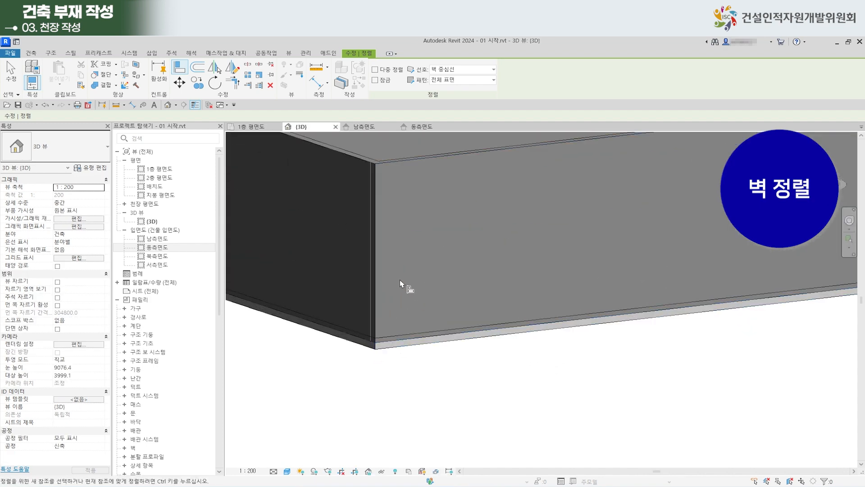
{"action": "scroll", "coordinate": [433, 309], "scroll_direction": "down", "scroll_amount": 3}
{"action": "middle_click_drag", "start_coordinate": [479, 338], "coordinate": [468, 369]}
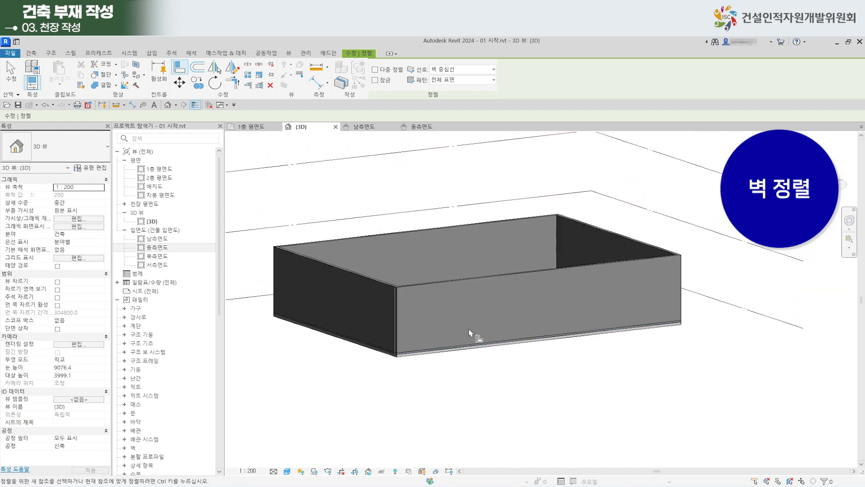
{"action": "middle_click_drag", "start_coordinate": [513, 292], "coordinate": [547, 329]}
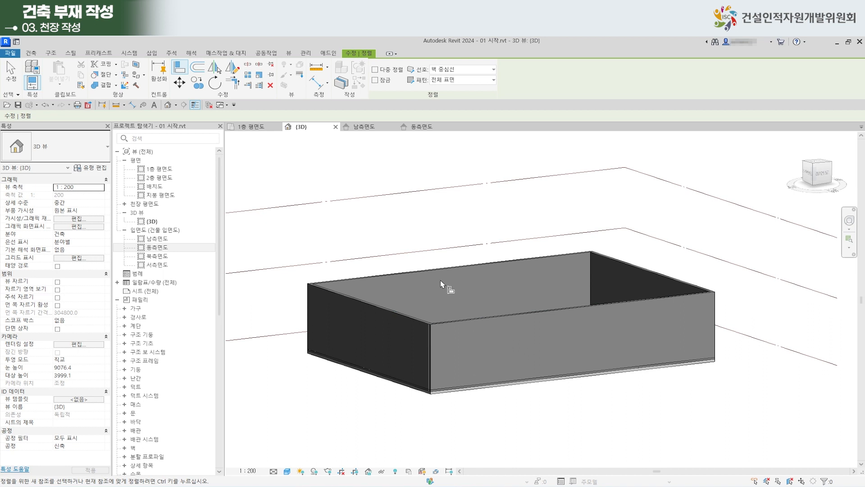
From 1층 평면도, examine the type and level options for a new 반사된 천장 평면도 and cancel without creating a view.
{"action": "left_click", "coordinate": [251, 127]}
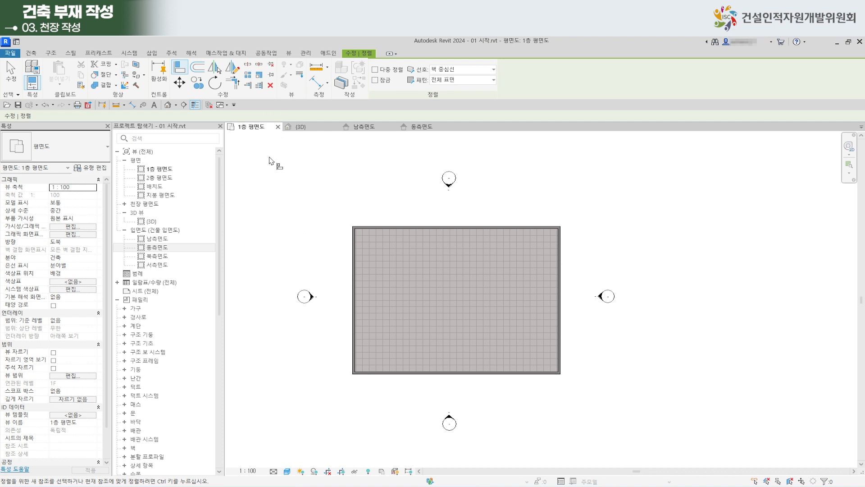
{"action": "left_click", "coordinate": [291, 53]}
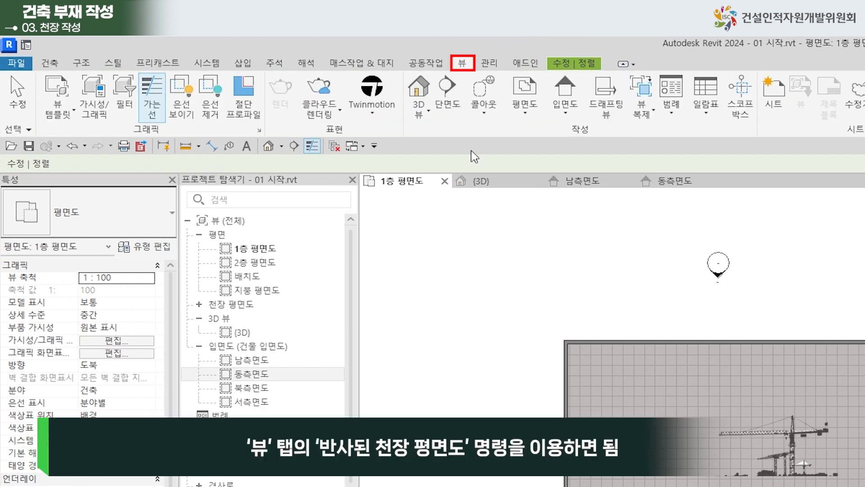
{"action": "left_click", "coordinate": [529, 113]}
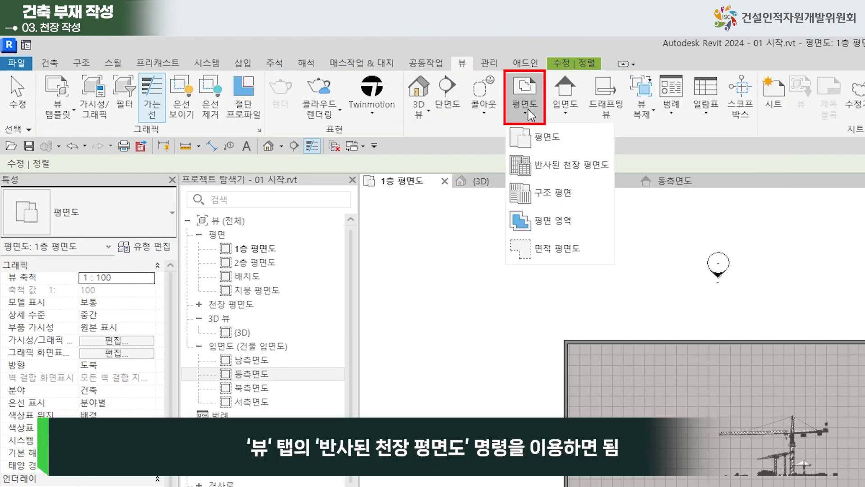
{"action": "left_click", "coordinate": [558, 169]}
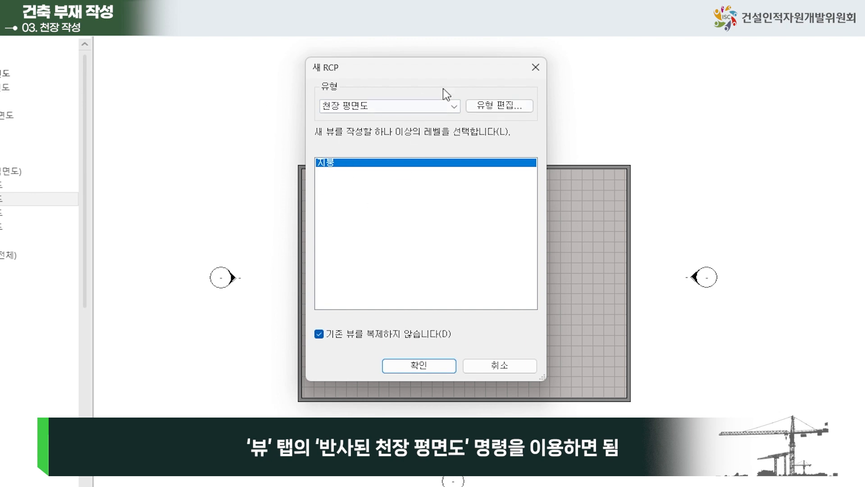
{"action": "left_click", "coordinate": [511, 369]}
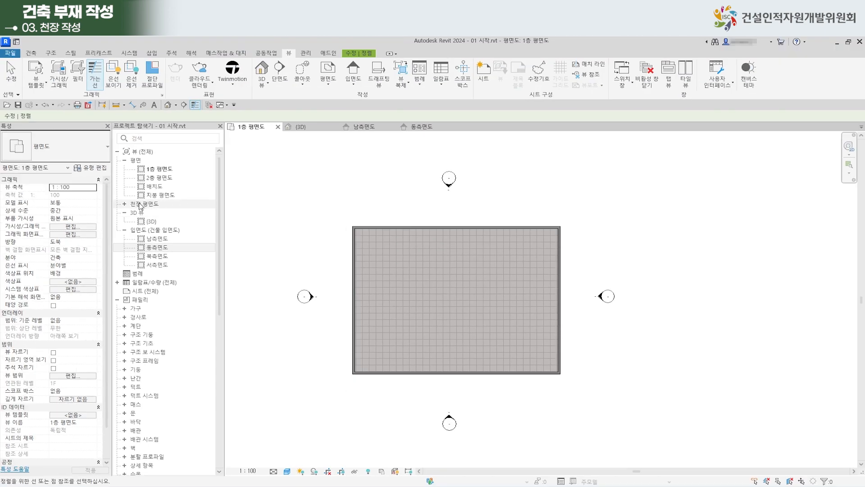
Open the 1층 천장 평면도 view and set its detail level to 중간 and its visual style to 음영처리.
{"action": "double_click", "coordinate": [136, 204]}
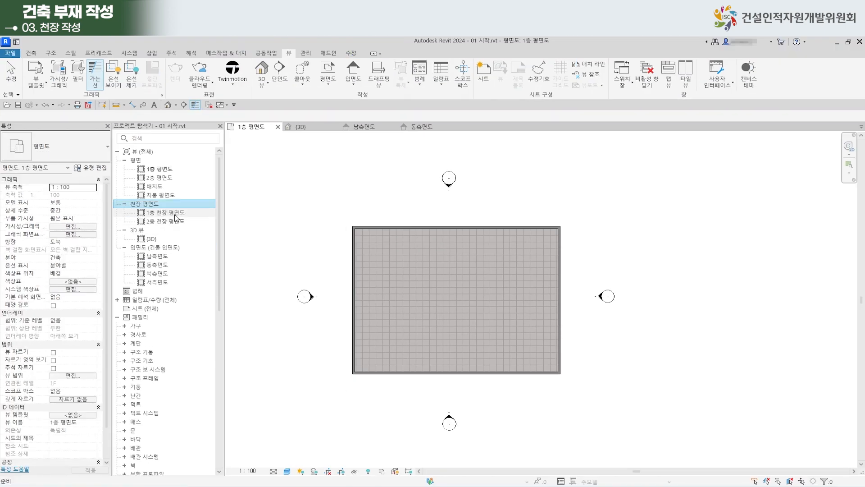
{"action": "left_click", "coordinate": [161, 214]}
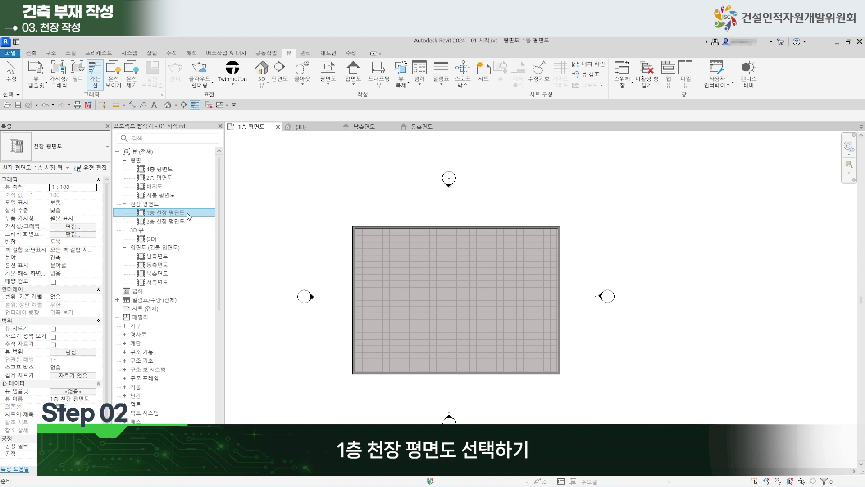
{"action": "double_click", "coordinate": [188, 214]}
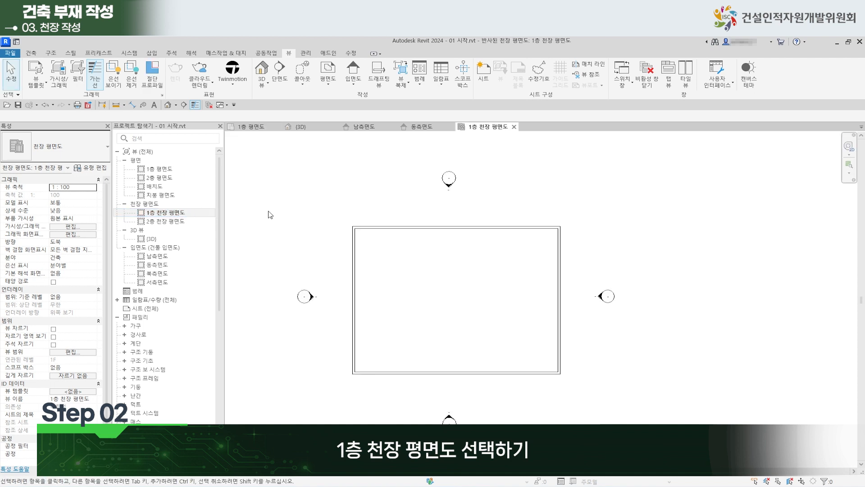
{"action": "left_click", "coordinate": [274, 471]}
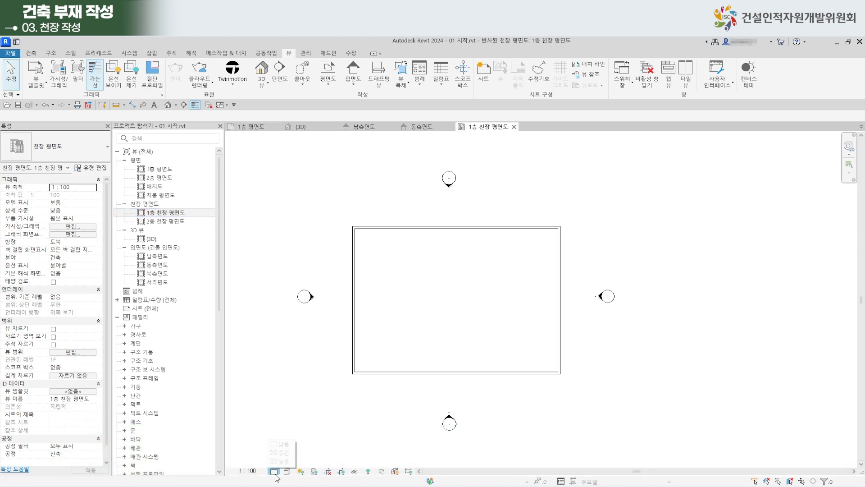
{"action": "left_click", "coordinate": [283, 453]}
{"action": "left_click", "coordinate": [287, 471]}
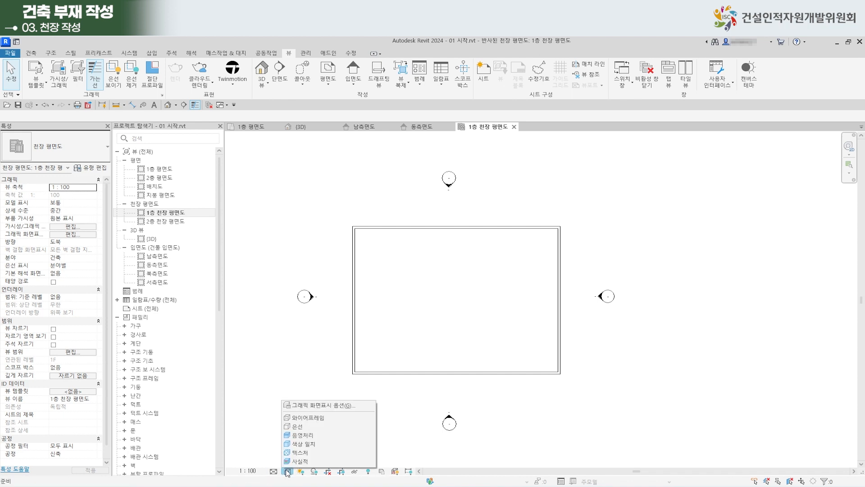
{"action": "left_click", "coordinate": [312, 438]}
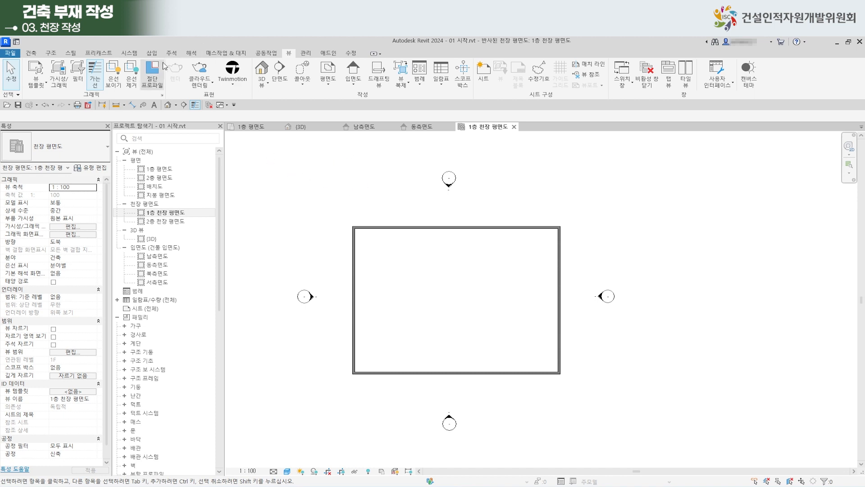
Start a sketched ceiling in the 1층 천장 평면도 view and draw its rectangular boundary along the inner faces of the enclosing walls.
{"action": "left_click", "coordinate": [31, 53]}
{"action": "left_click", "coordinate": [157, 72]}
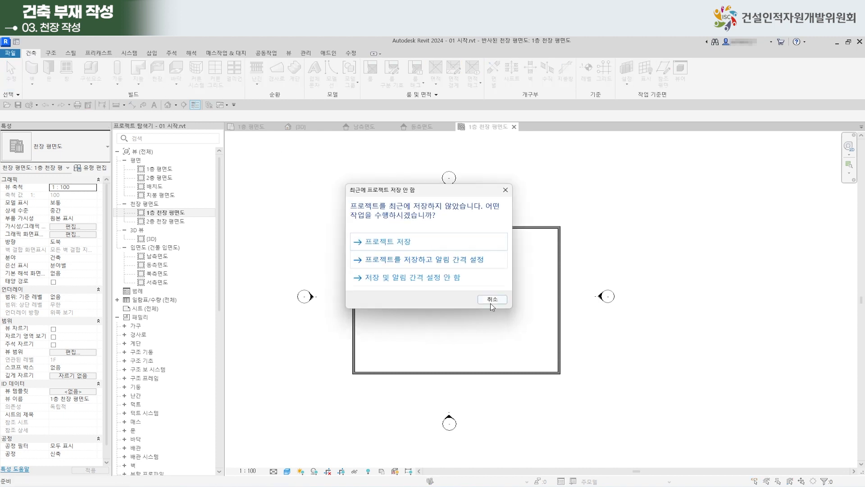
{"action": "left_click", "coordinate": [492, 299]}
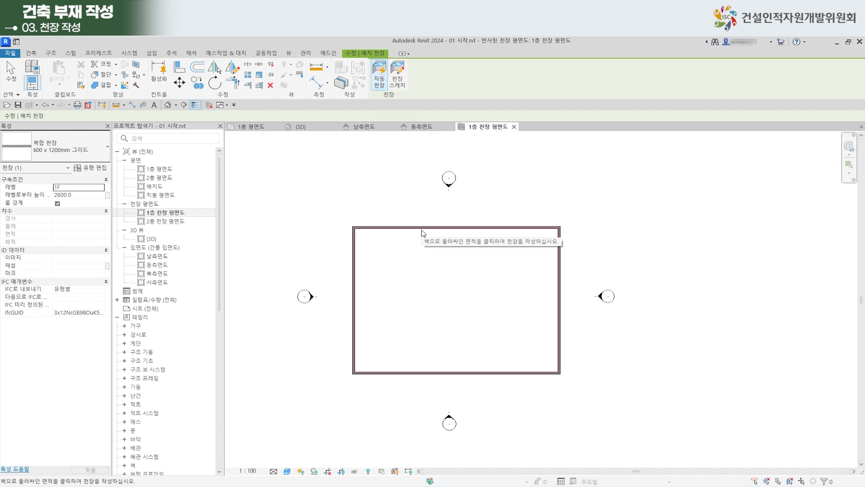
{"action": "left_click", "coordinate": [399, 72]}
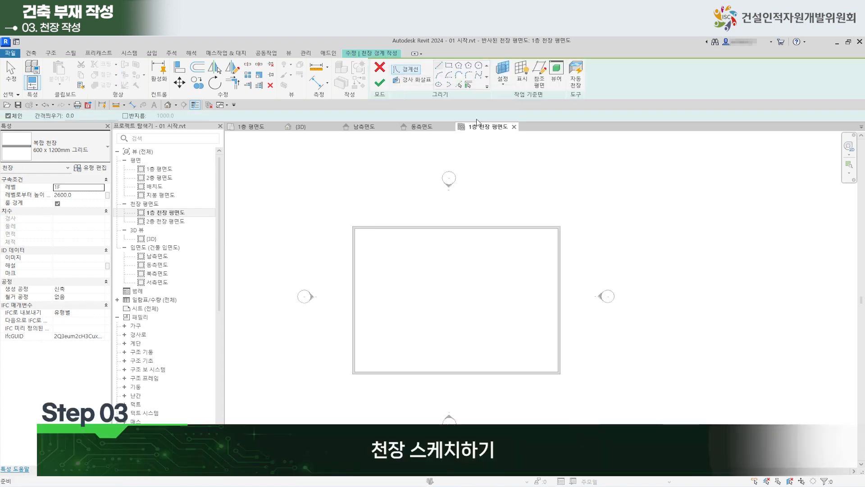
{"action": "left_click", "coordinate": [448, 65]}
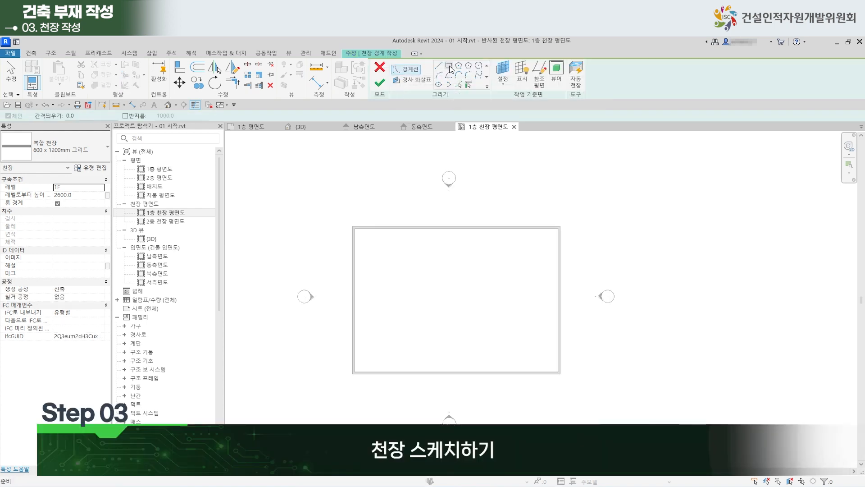
{"action": "left_click", "coordinate": [356, 227]}
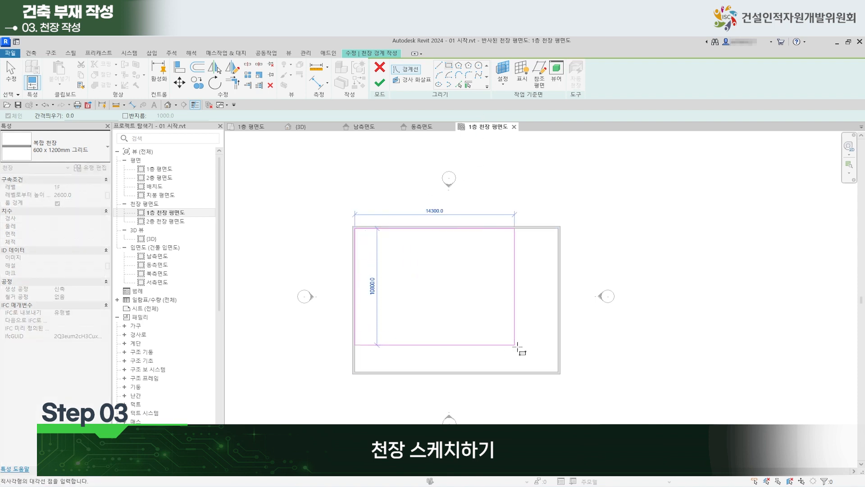
{"action": "left_click", "coordinate": [558, 371]}
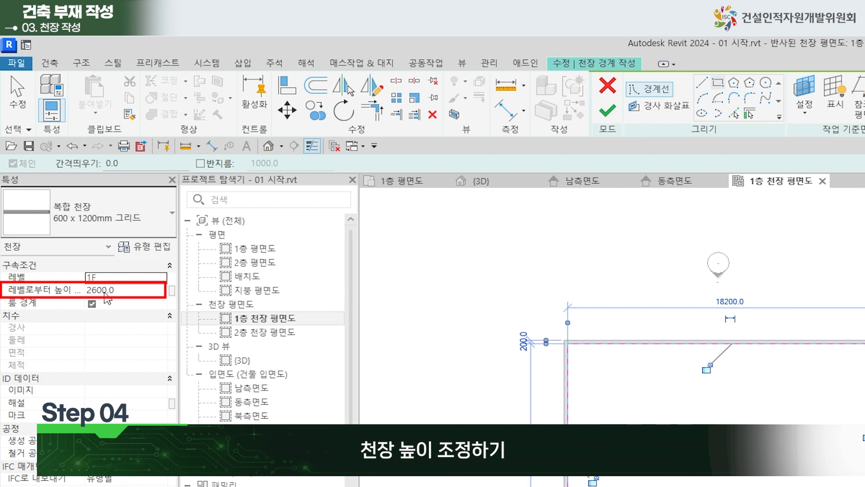
Set the ceiling's height offset from level 1F to 3000 and finish the boundary sketch.
{"action": "left_click_drag", "start_coordinate": [119, 289], "coordinate": [56, 285]}
{"action": "type", "text": "3000"}
{"action": "key", "text": "Return"}
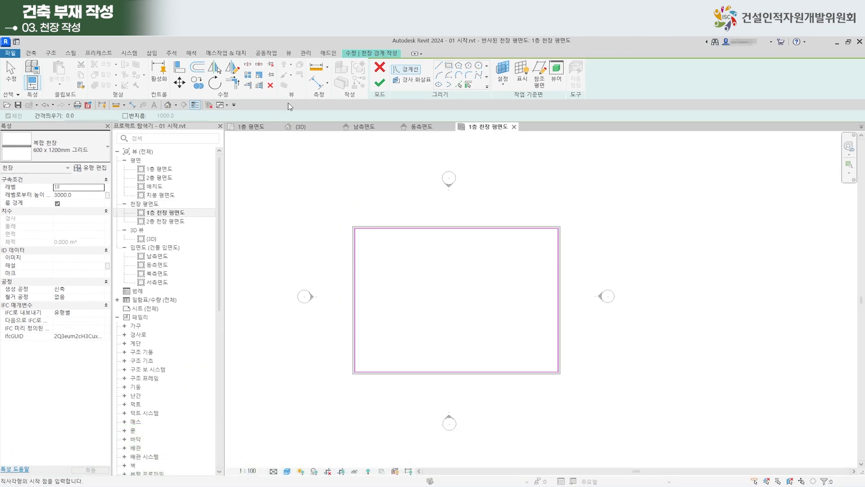
{"action": "left_click", "coordinate": [380, 84]}
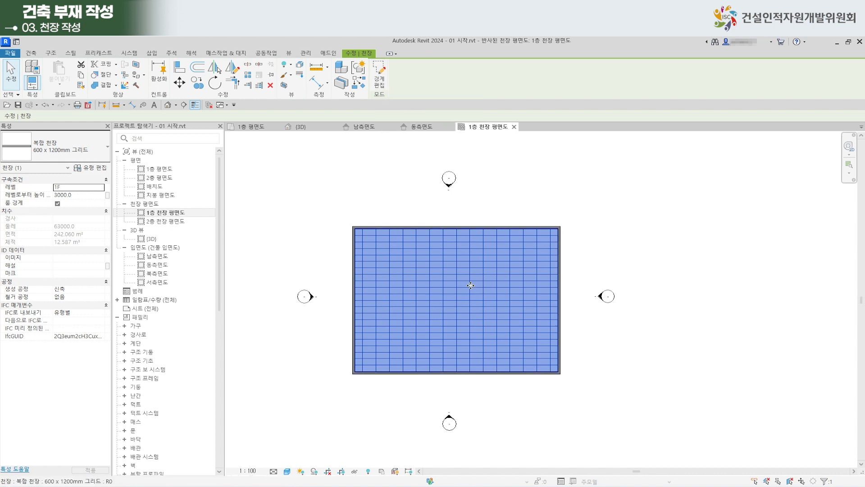
In the {3D} view, enable the section box (단면 상자) and pull its front face inward to cut through the building.
{"action": "left_click", "coordinate": [318, 131]}
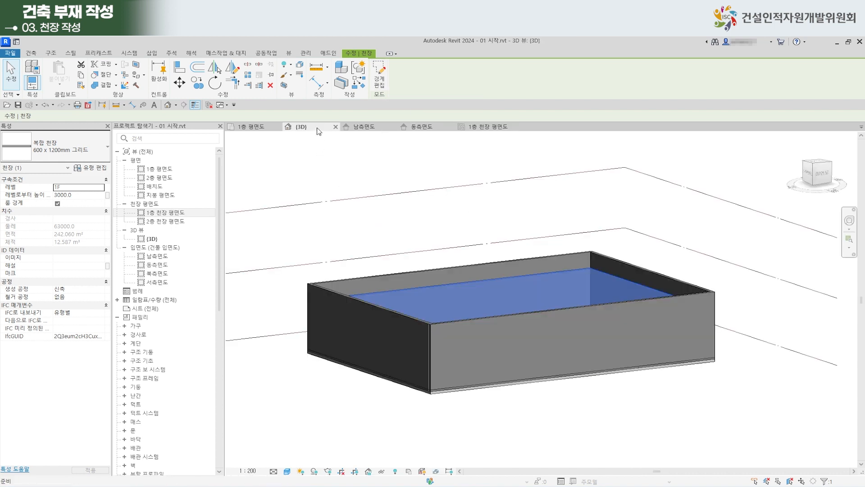
{"action": "left_click", "coordinate": [571, 412]}
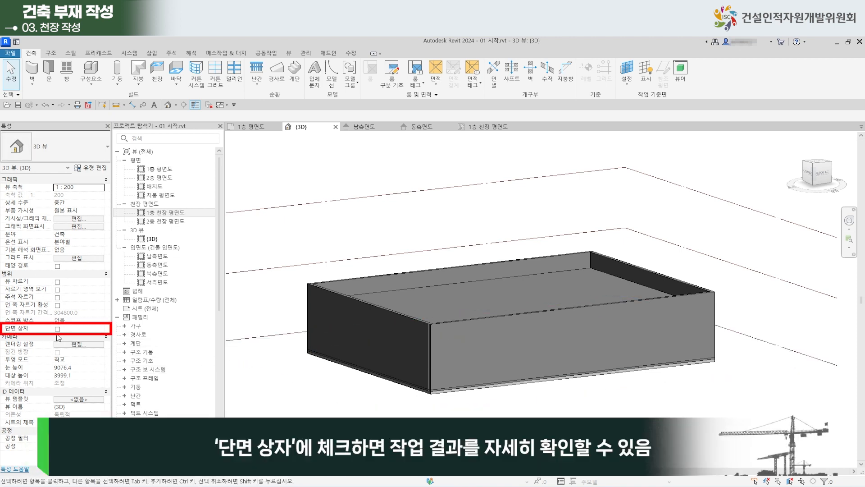
{"action": "left_click", "coordinate": [57, 329]}
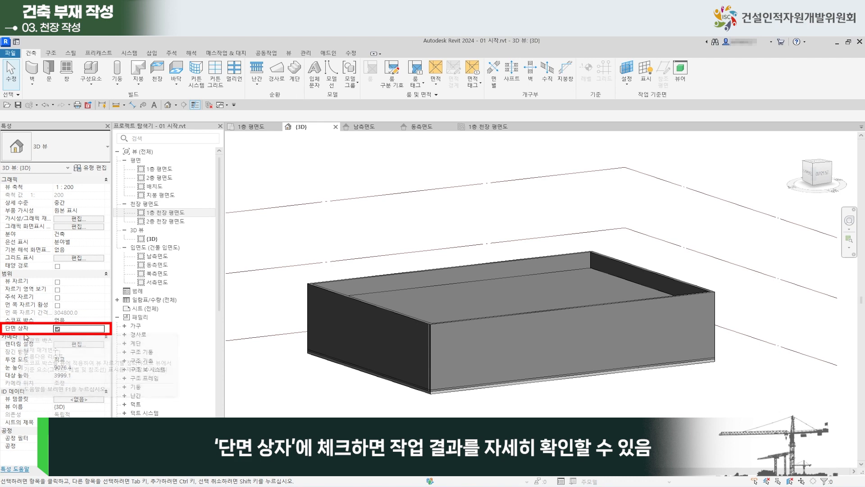
{"action": "scroll", "coordinate": [324, 362], "scroll_direction": "down", "scroll_amount": 3}
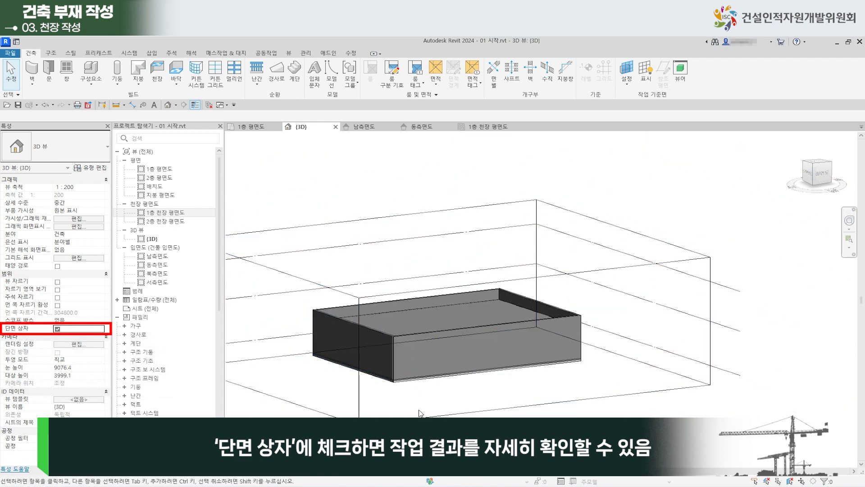
{"action": "middle_click_drag", "start_coordinate": [328, 396], "coordinate": [380, 400]}
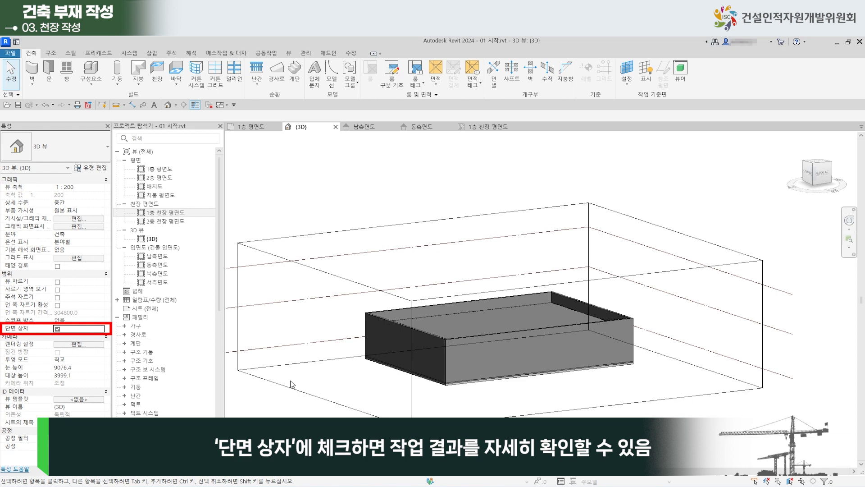
{"action": "left_click", "coordinate": [344, 408]}
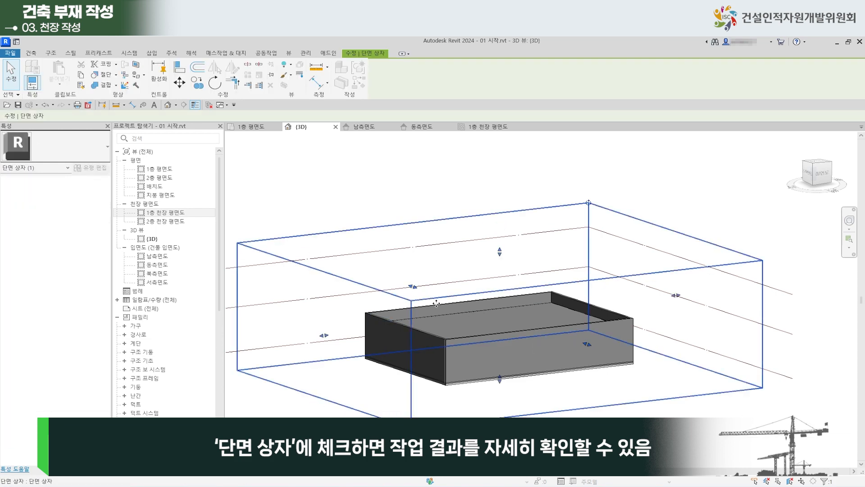
{"action": "left_click_drag", "start_coordinate": [588, 342], "coordinate": [527, 361]}
Examine the ceiling, walls and floor in the cut section of the {3D} view.
{"action": "scroll", "coordinate": [528, 362], "scroll_direction": "up", "scroll_amount": 3}
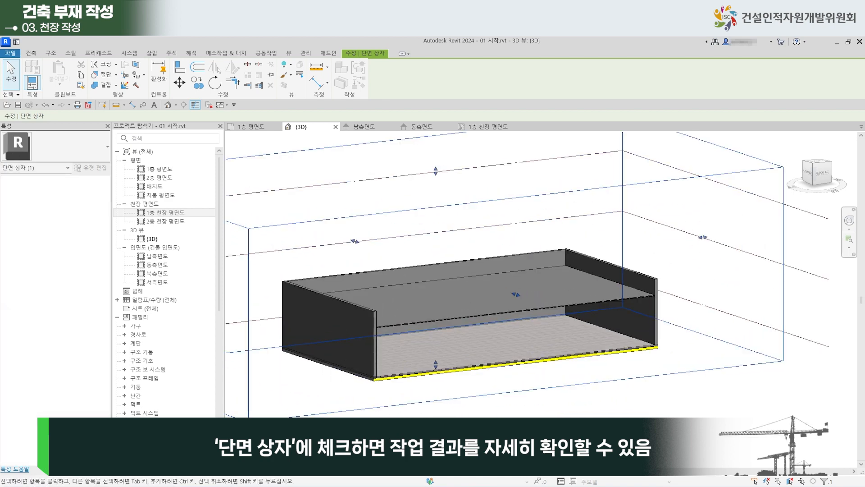
{"action": "scroll", "coordinate": [464, 350], "scroll_direction": "up", "scroll_amount": 3}
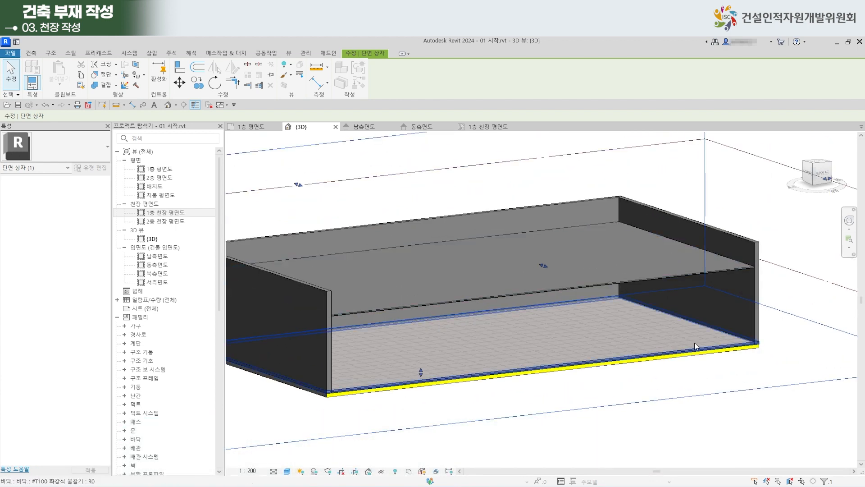
{"action": "scroll", "coordinate": [682, 342], "scroll_direction": "up", "scroll_amount": 4}
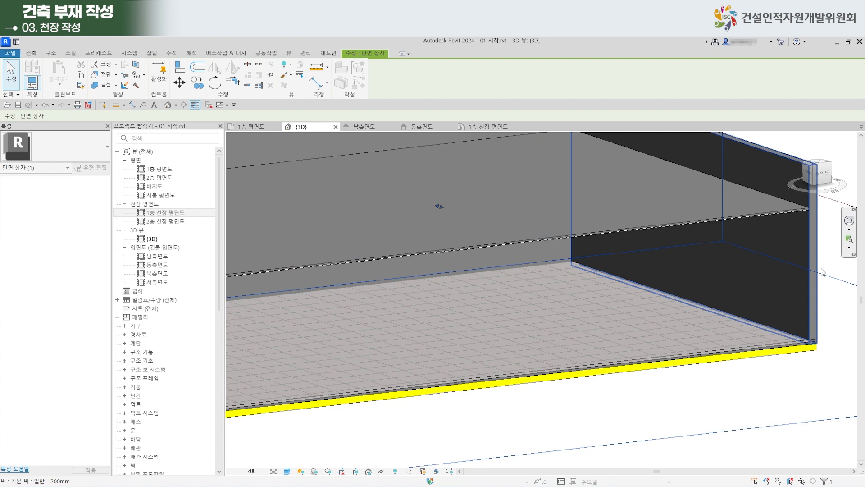
{"action": "scroll", "coordinate": [675, 285], "scroll_direction": "down", "scroll_amount": 5}
{"action": "scroll", "coordinate": [675, 285], "scroll_direction": "down", "scroll_amount": 2}
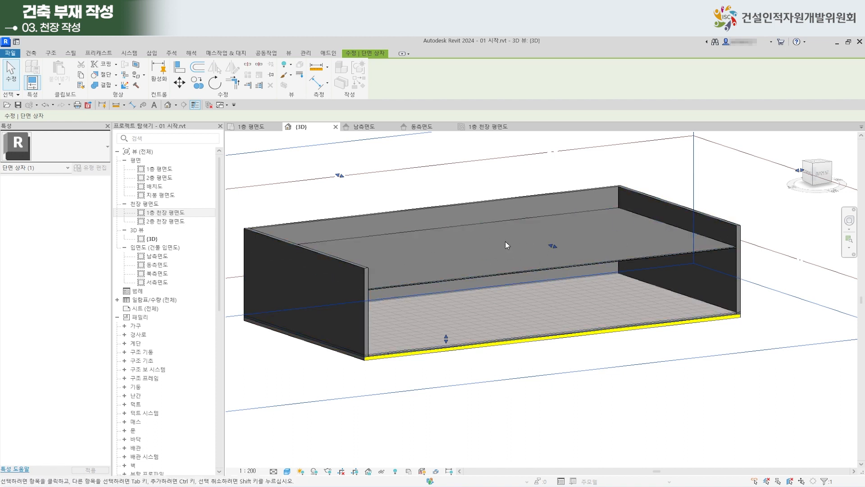
{"action": "scroll", "coordinate": [523, 285], "scroll_direction": "up", "scroll_amount": 2}
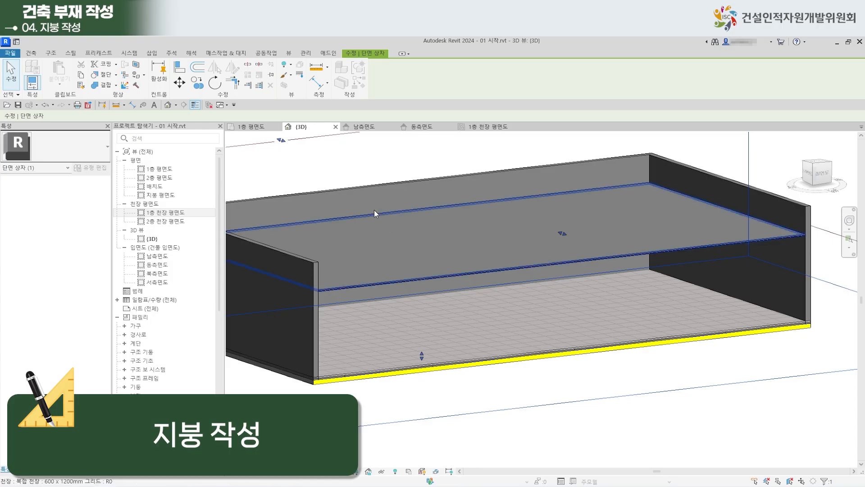
{"action": "scroll", "coordinate": [361, 168], "scroll_direction": "down", "scroll_amount": 2}
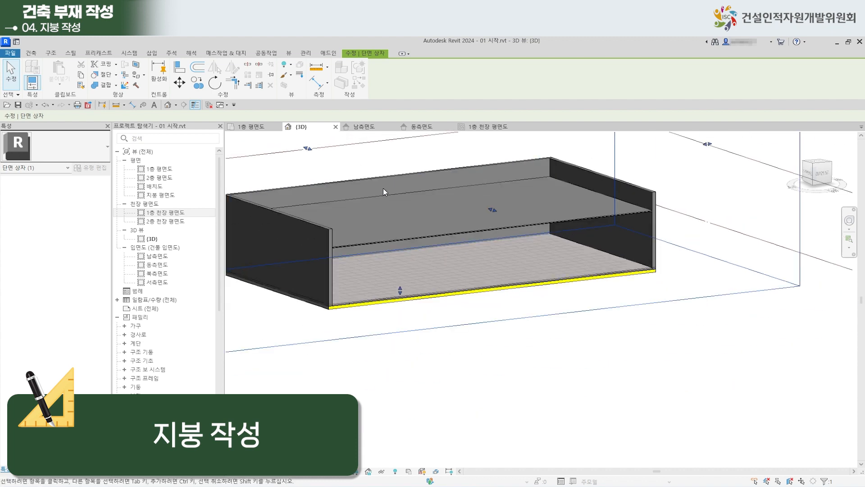
Review the 1층 평면도 view, the 지붕 평면도 properties, the levels in 동측면도 and the {3D} view before placing the roof.
{"action": "left_click", "coordinate": [266, 128]}
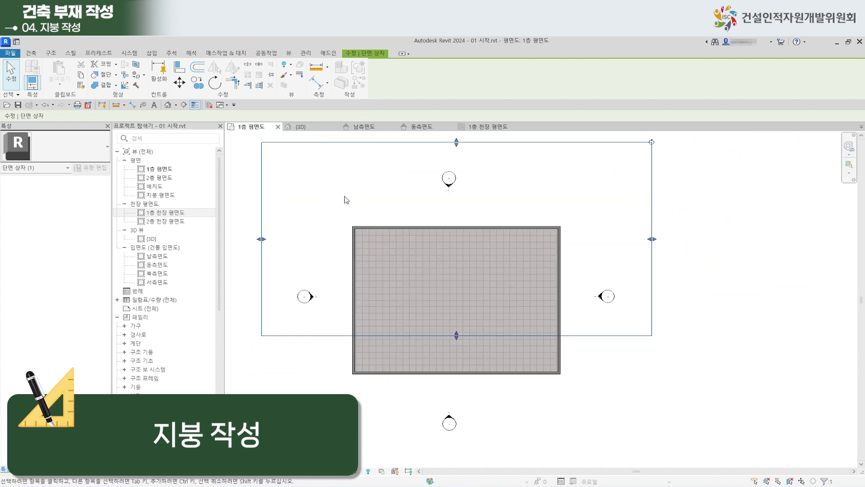
{"action": "left_click", "coordinate": [325, 385]}
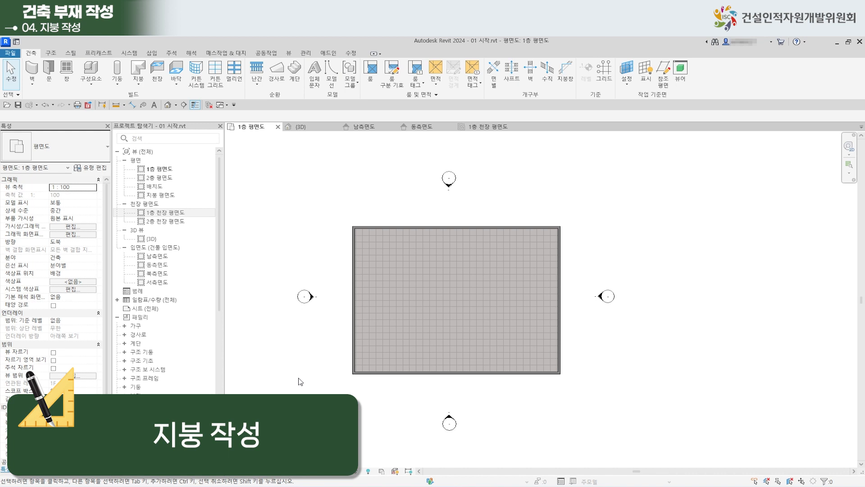
{"action": "left_click", "coordinate": [167, 196]}
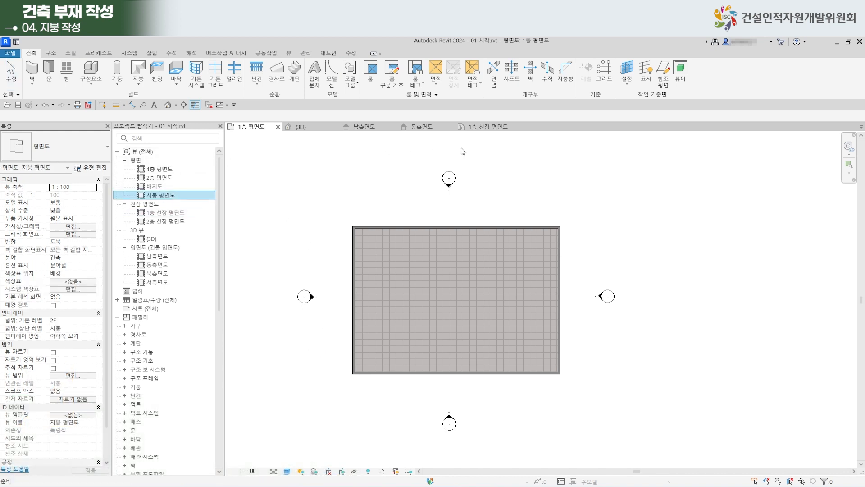
{"action": "left_click", "coordinate": [408, 127]}
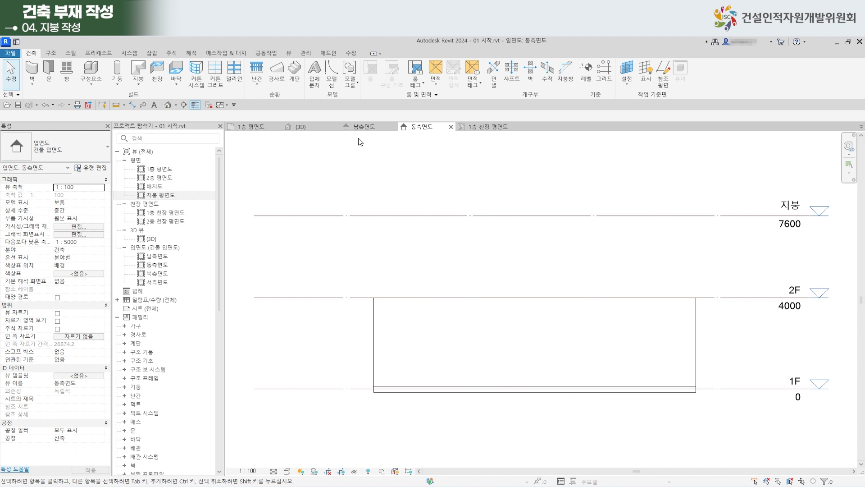
{"action": "left_click", "coordinate": [325, 127]}
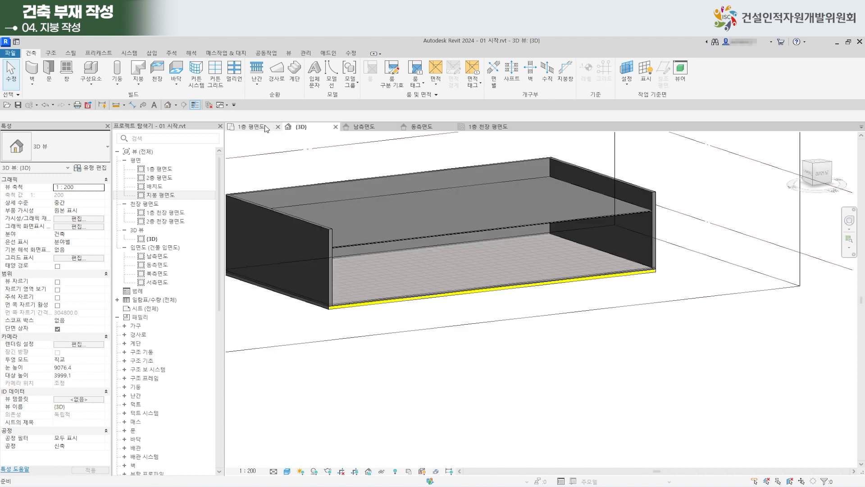
Open the 2층 평면도 view and start a footprint roof with the 일반 - 400mm type of 기본 지붕.
{"action": "left_click", "coordinate": [169, 178]}
{"action": "double_click", "coordinate": [170, 179]}
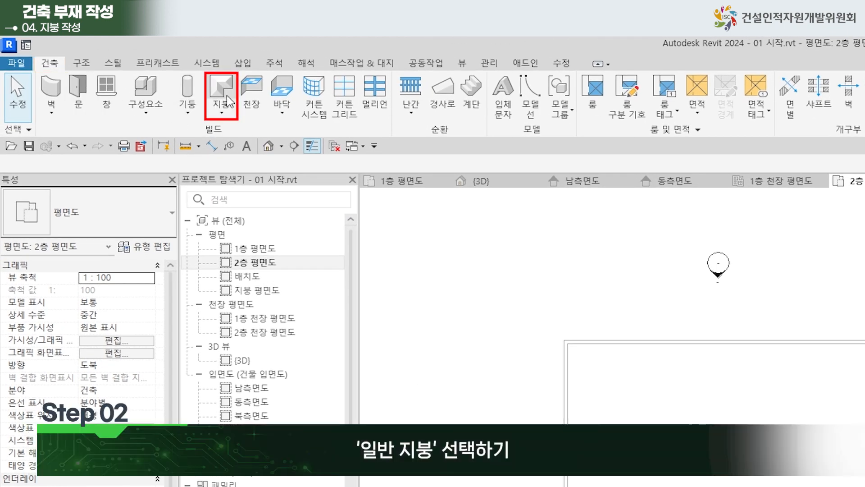
{"action": "left_click", "coordinate": [225, 90]}
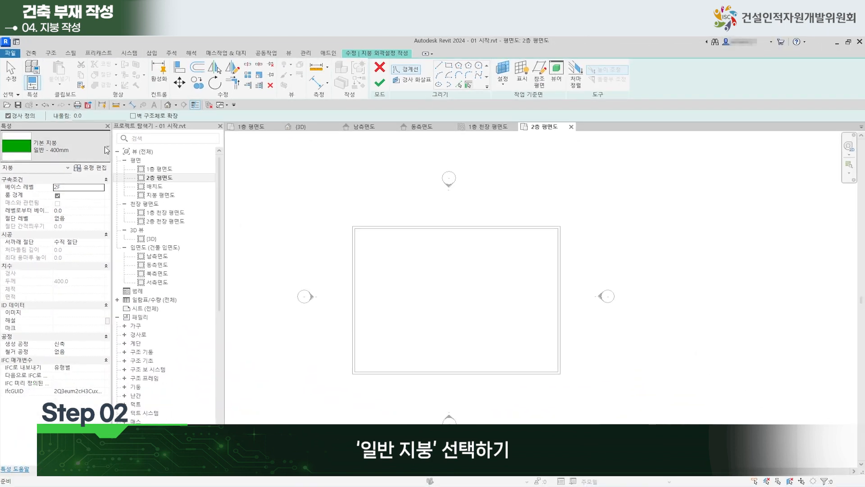
{"action": "left_click", "coordinate": [107, 150]}
{"action": "left_click", "coordinate": [82, 147]}
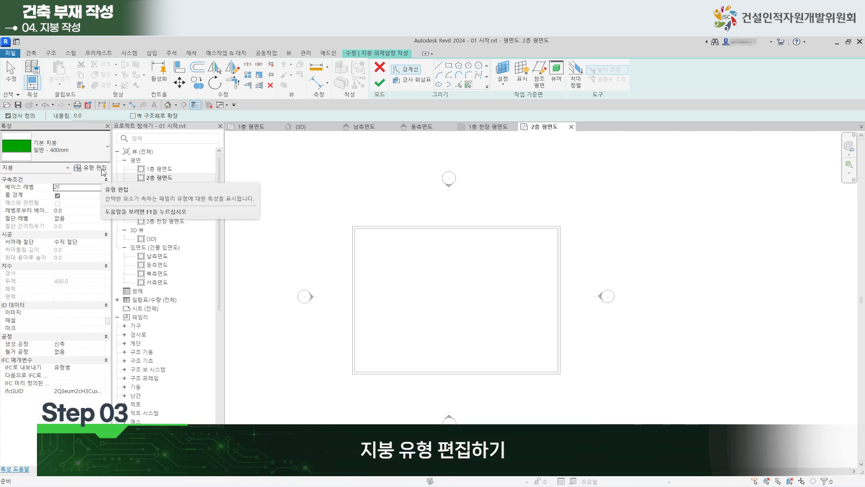
Duplicate the 일반 - 400mm roof type under the name #T150 콘크리트.
{"action": "left_click", "coordinate": [101, 172]}
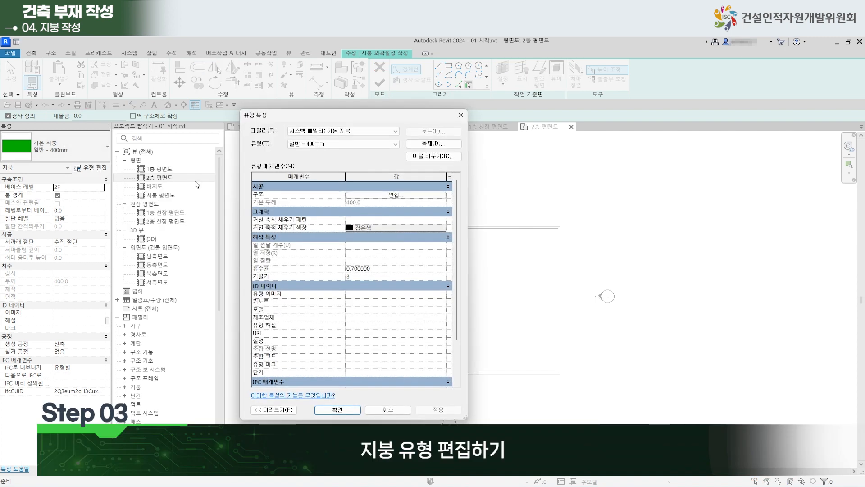
{"action": "left_click", "coordinate": [419, 143]}
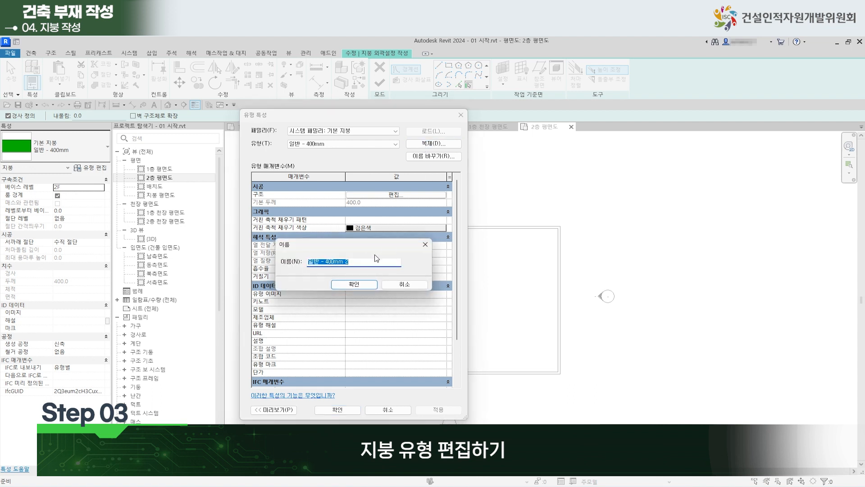
{"action": "type", "text": "ㅆ"}
{"action": "type", "text": "T150 ㅌ"}
{"action": "type", "text": "콘크리트"}
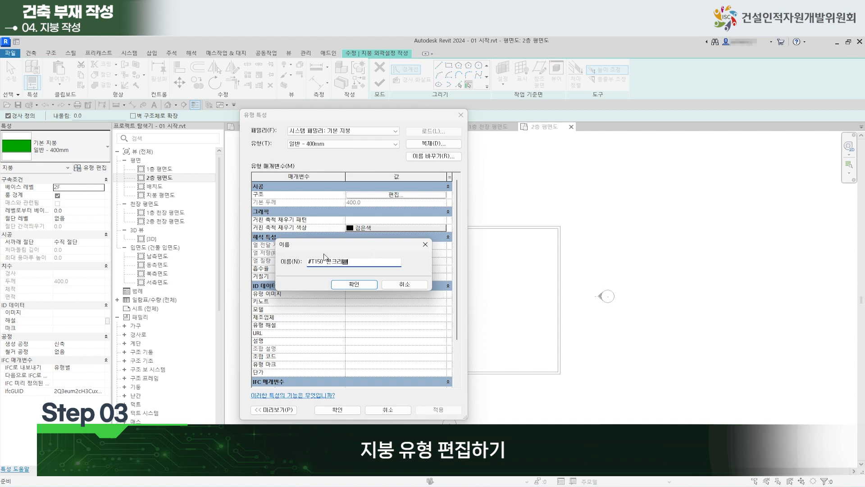
{"action": "left_click", "coordinate": [355, 285]}
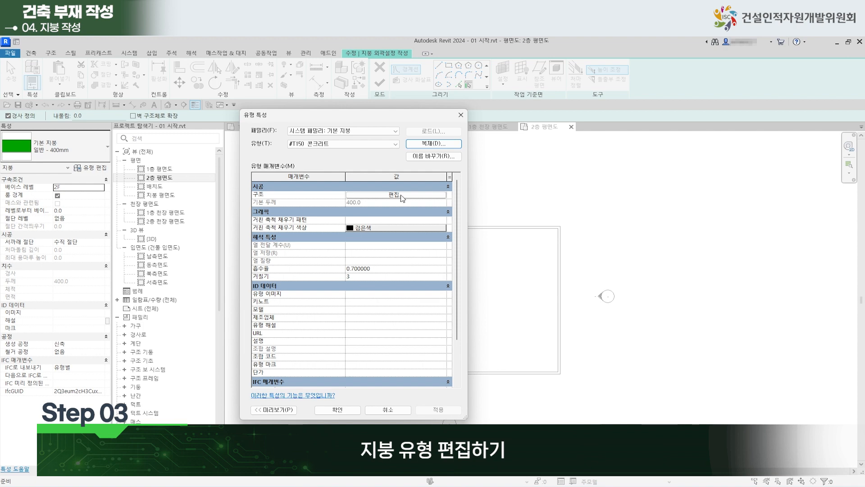
Set the #T150 콘크리트 roof type's structure layer to the #콘크리트 material with a thickness of 150 mm.
{"action": "left_click", "coordinate": [399, 197]}
{"action": "left_click", "coordinate": [350, 197]}
{"action": "left_click", "coordinate": [351, 194]}
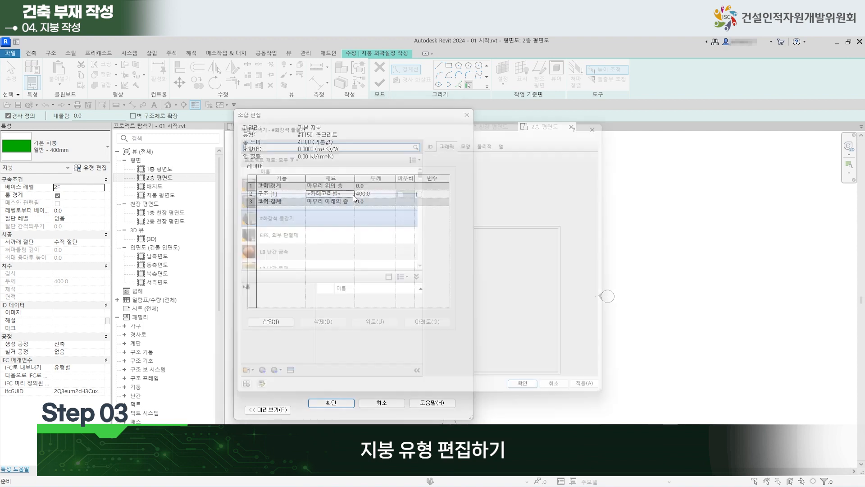
{"action": "left_click", "coordinate": [272, 195]}
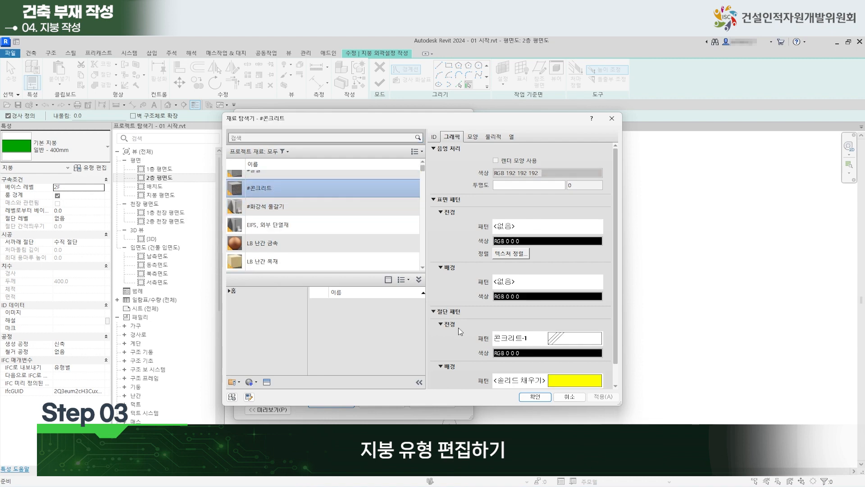
{"action": "left_click", "coordinate": [536, 397]}
{"action": "left_click", "coordinate": [376, 195]}
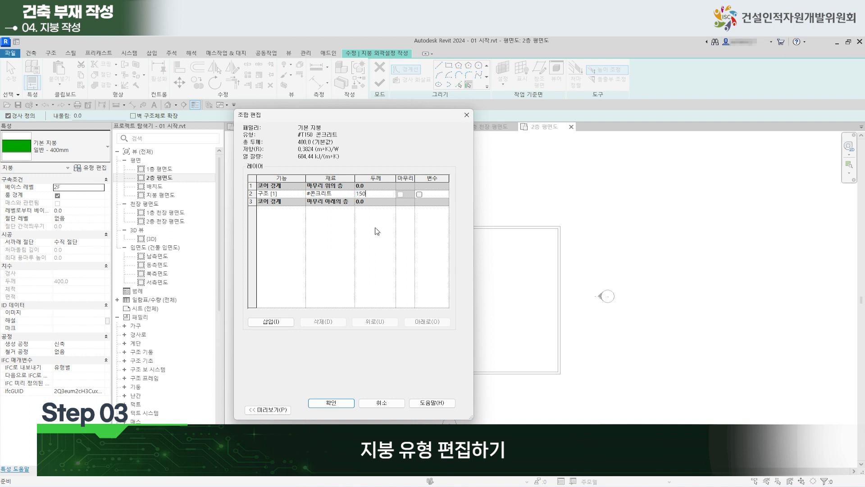
{"action": "left_click", "coordinate": [334, 404]}
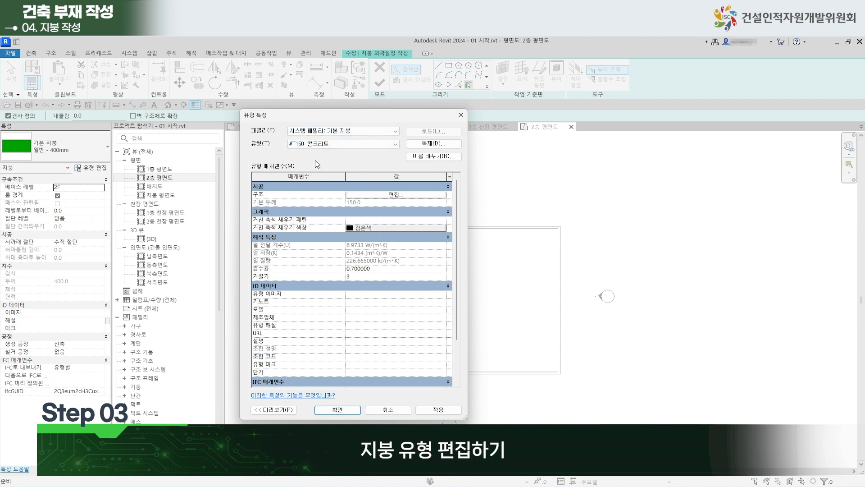
{"action": "left_click", "coordinate": [346, 411]}
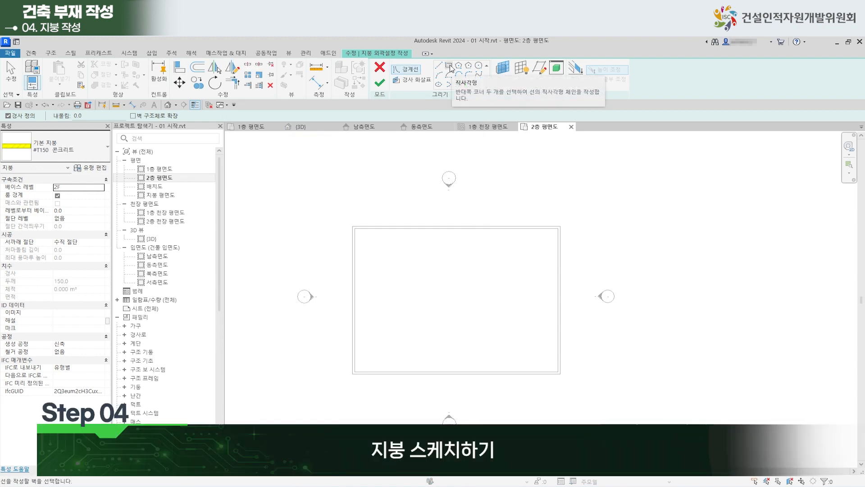
Sketch a rectangular roof footprint between opposite outer wall corners on 2층 평면도 and finish the roof.
{"action": "left_click", "coordinate": [450, 67]}
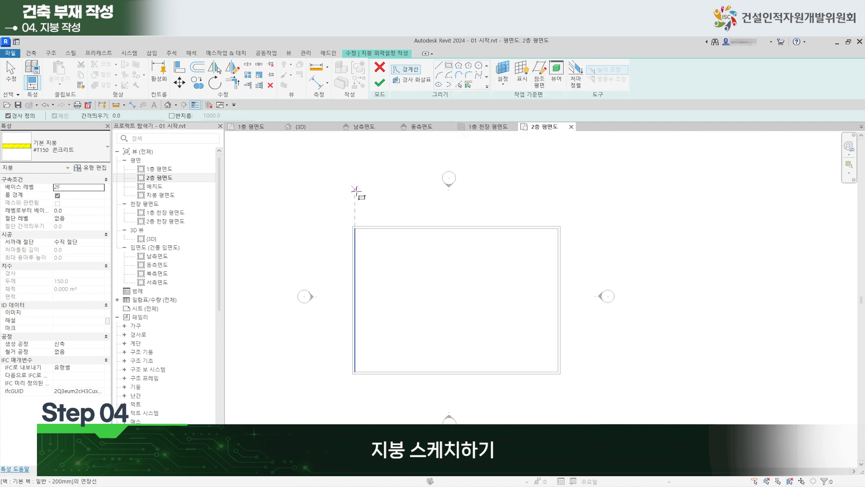
{"action": "left_click", "coordinate": [352, 226]}
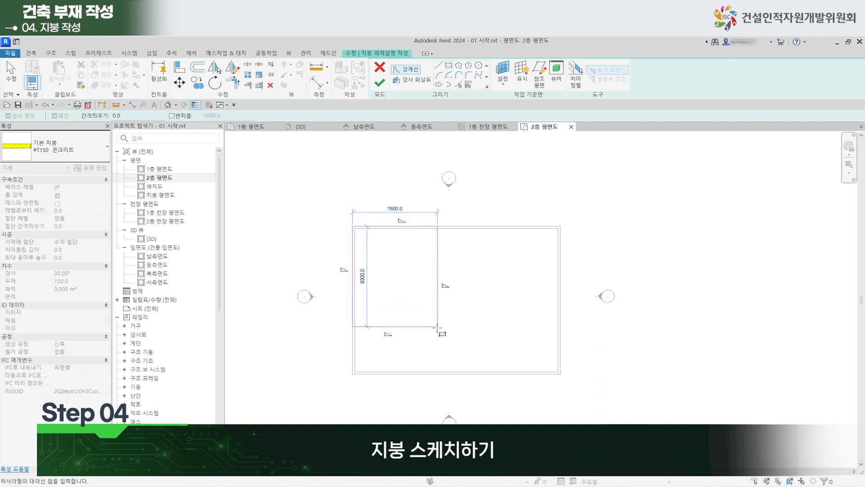
{"action": "left_click", "coordinate": [560, 373]}
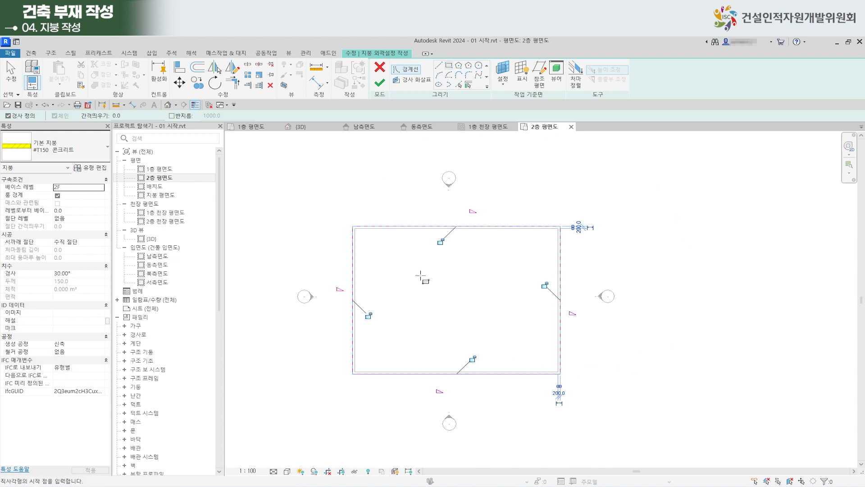
{"action": "left_click", "coordinate": [380, 83]}
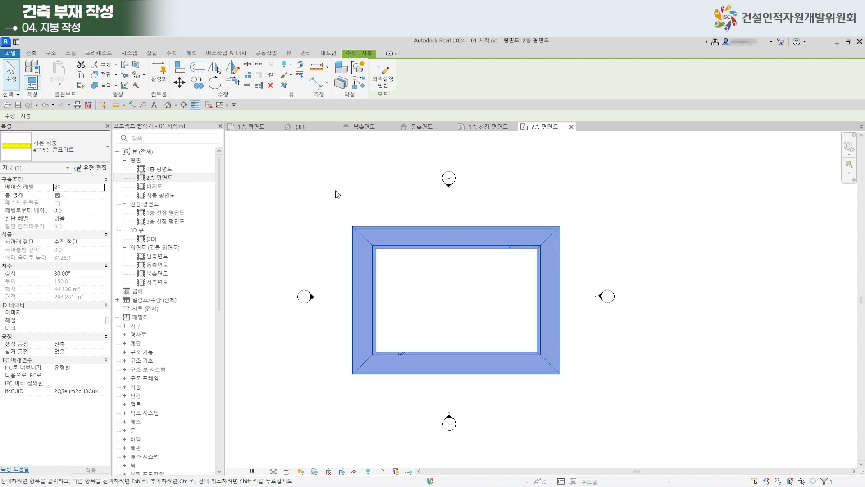
Turn off the section box in the {3D} view and inspect the whole hip roof.
{"action": "left_click", "coordinate": [314, 131]}
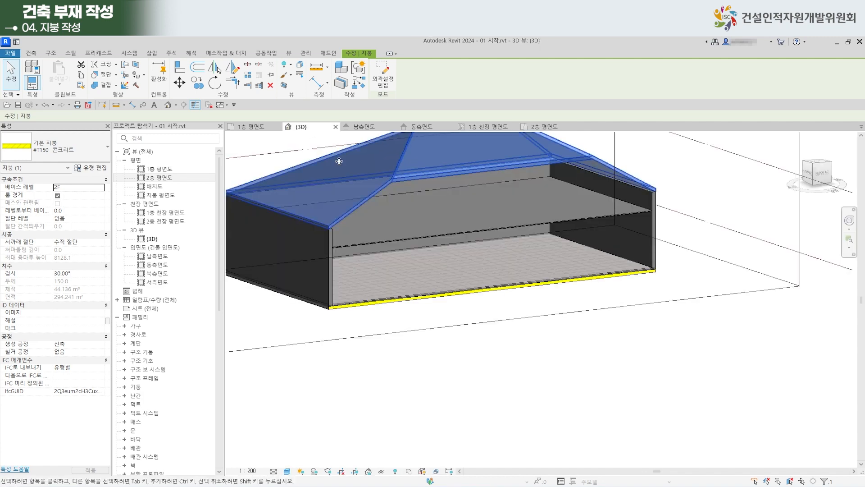
{"action": "scroll", "coordinate": [473, 347], "scroll_direction": "down", "scroll_amount": 3}
{"action": "left_click", "coordinate": [476, 350]}
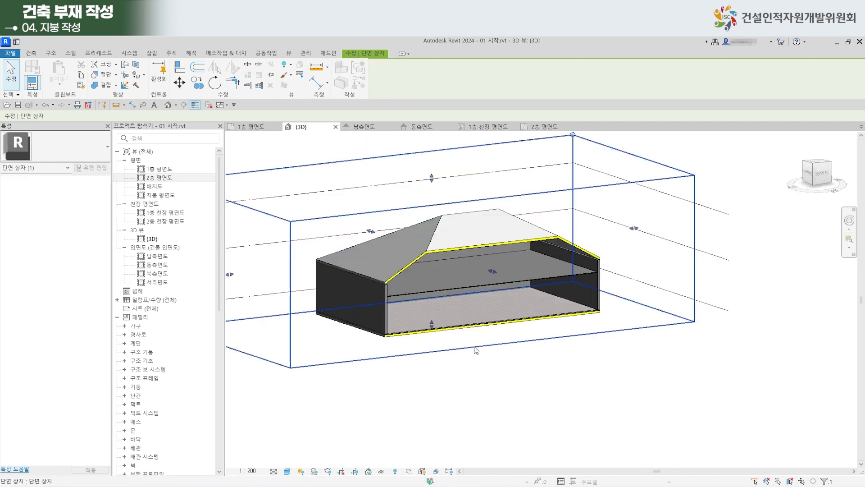
{"action": "left_click", "coordinate": [408, 386]}
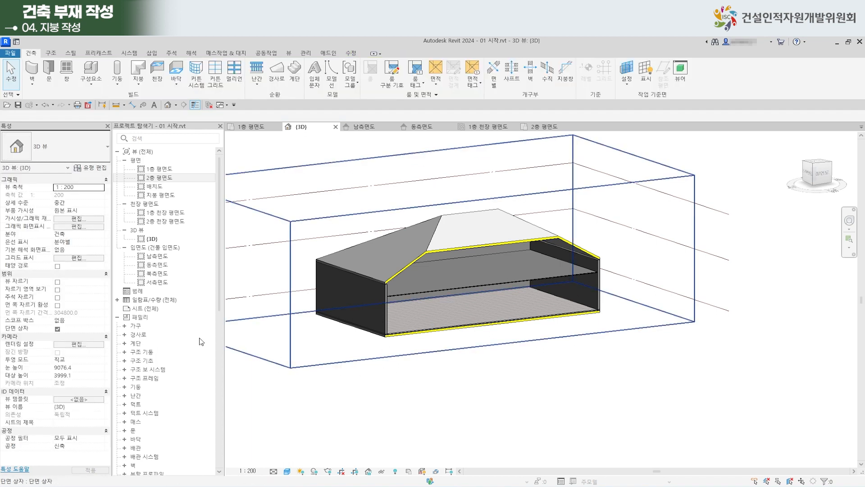
{"action": "left_click", "coordinate": [57, 329]}
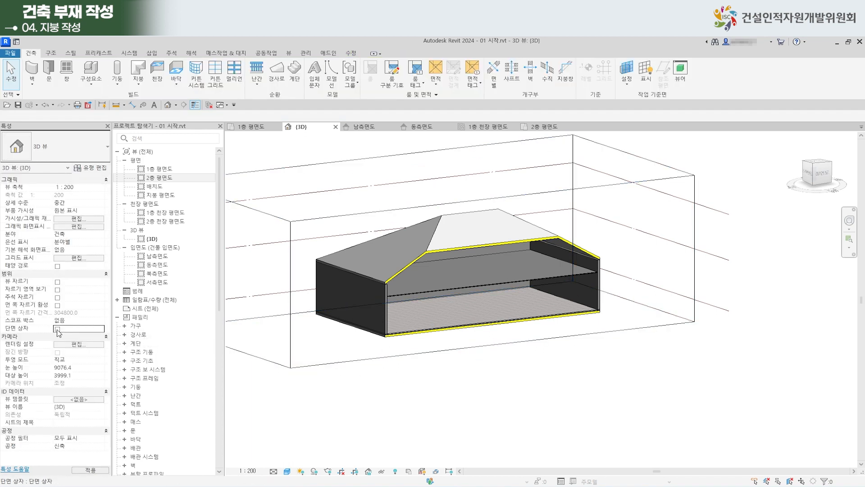
{"action": "scroll", "coordinate": [305, 396], "scroll_direction": "down", "scroll_amount": 2}
{"action": "middle_click_drag", "start_coordinate": [310, 347], "coordinate": [495, 379], "text": "shift"}
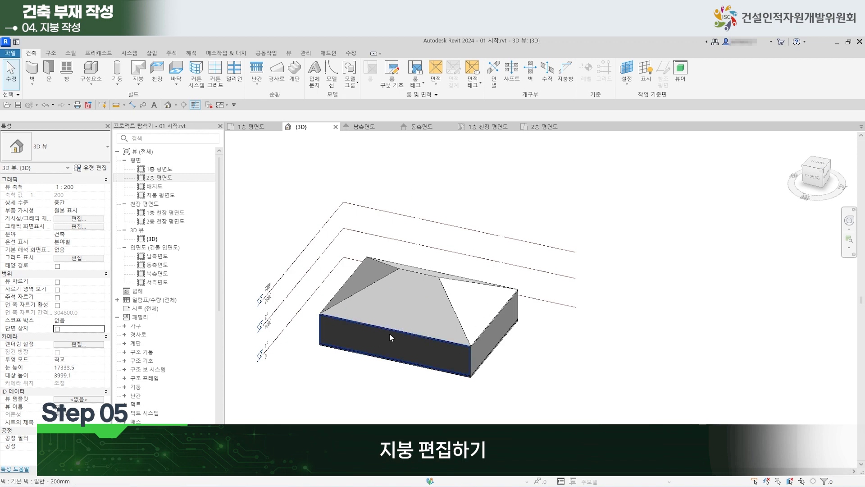
{"action": "scroll", "coordinate": [396, 342], "scroll_direction": "up", "scroll_amount": 2}
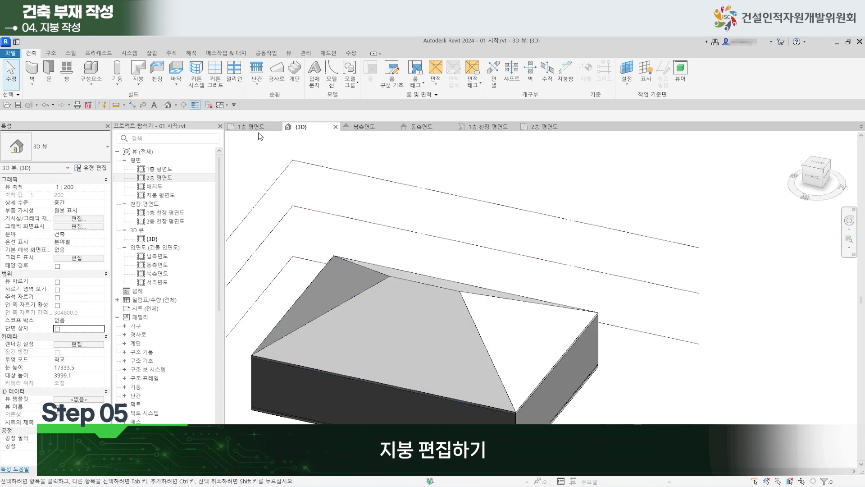
Edit the roof footprint on 2층 평면도, removing the slope definition from the two long horizontal boundary lines, and finish the sketch.
{"action": "left_click", "coordinate": [543, 128]}
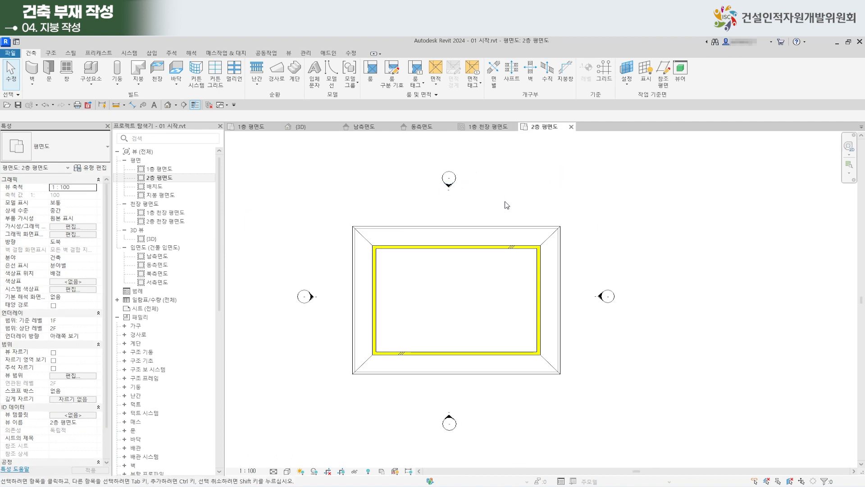
{"action": "left_click", "coordinate": [476, 231]}
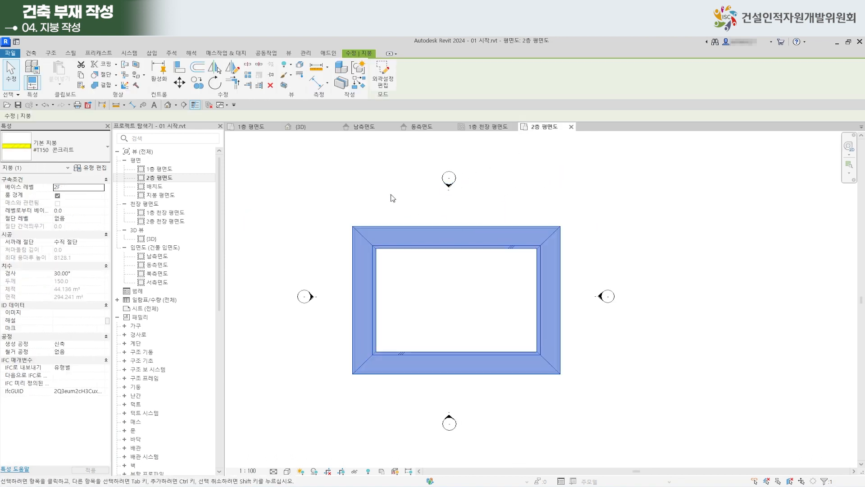
{"action": "left_click", "coordinate": [384, 88]}
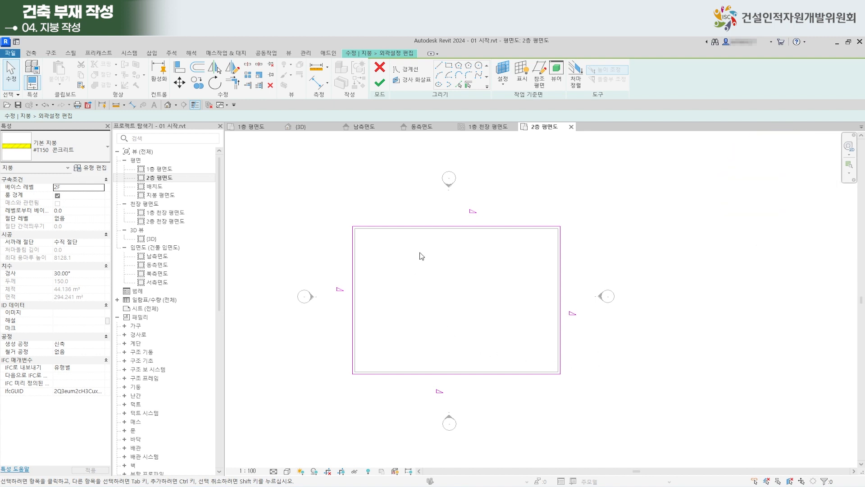
{"action": "left_click", "coordinate": [467, 230]}
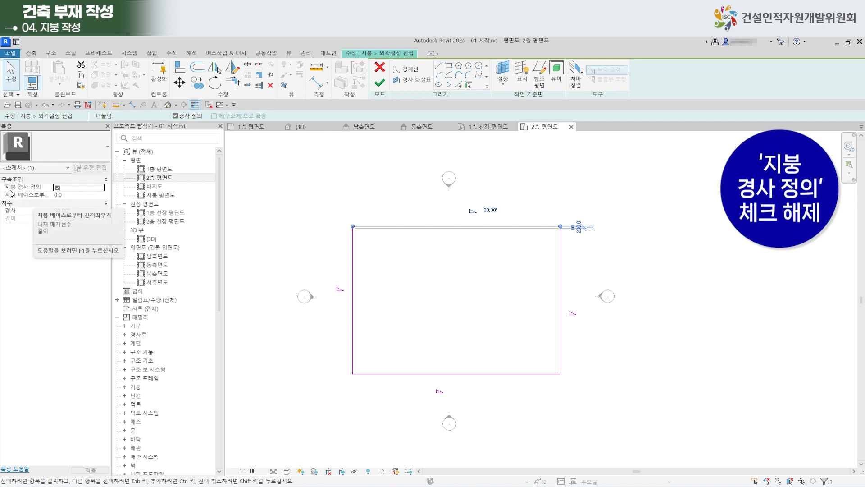
{"action": "left_click", "coordinate": [58, 188]}
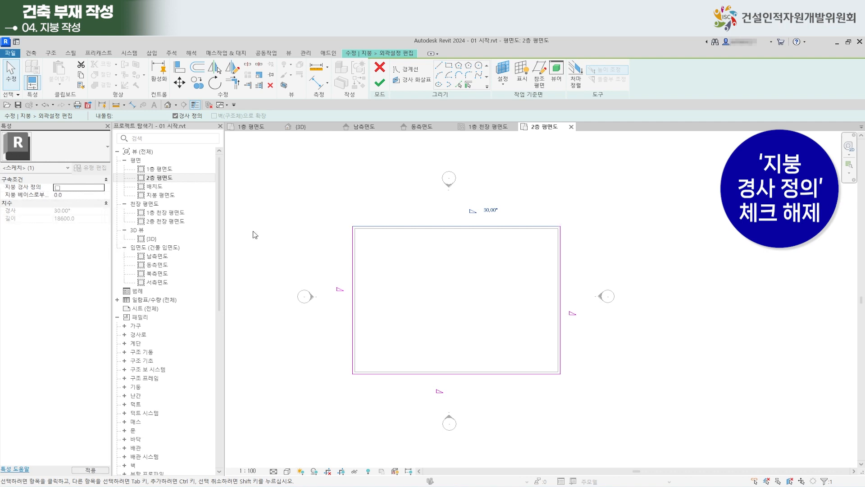
{"action": "left_click", "coordinate": [455, 375]}
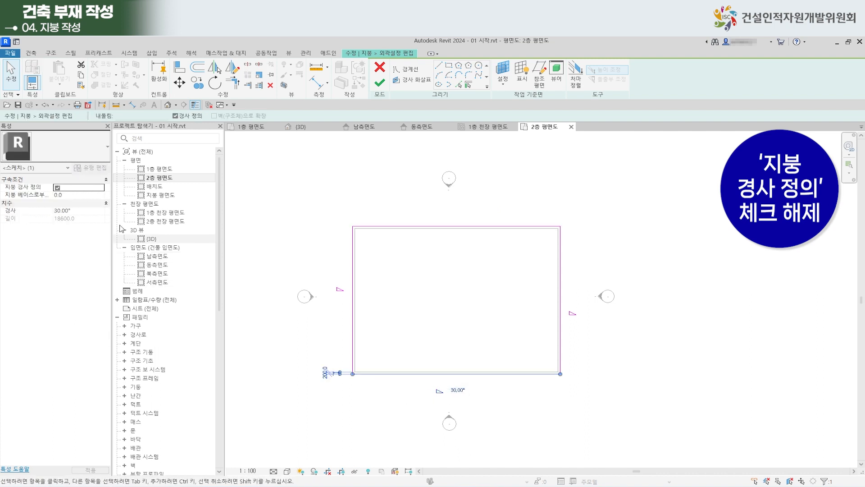
{"action": "left_click", "coordinate": [57, 188]}
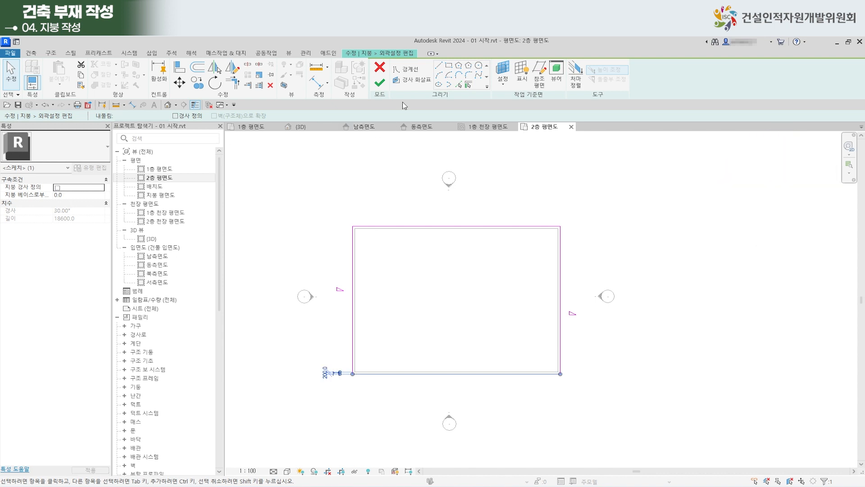
{"action": "left_click", "coordinate": [382, 85]}
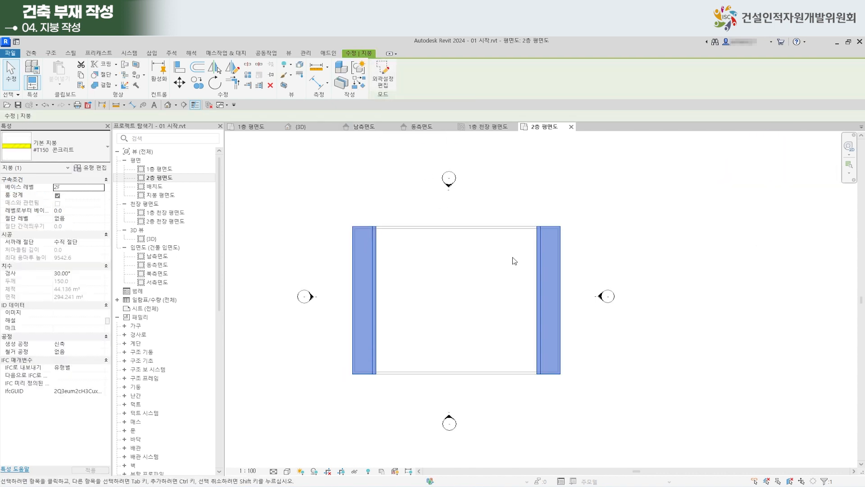
Attach the top of the first gable-end wall to the roof in the {3D} view.
{"action": "left_click", "coordinate": [319, 128]}
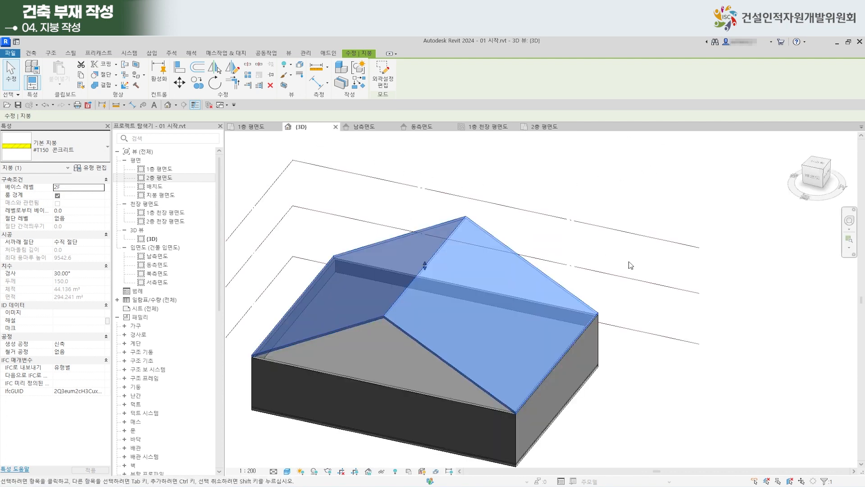
{"action": "left_click", "coordinate": [642, 360]}
{"action": "mouse_move", "coordinate": [601, 396]}
{"action": "middle_mouse_down", "text": "shift"}
{"action": "mouse_move", "coordinate": [492, 282]}
{"action": "mouse_move", "coordinate": [411, 299]}
{"action": "mouse_move", "coordinate": [428, 301]}
{"action": "mouse_move", "coordinate": [498, 245]}
{"action": "mouse_move", "coordinate": [499, 228]}
{"action": "mouse_move", "coordinate": [512, 282]}
{"action": "mouse_move", "coordinate": [495, 262]}
{"action": "mouse_move", "coordinate": [547, 350]}
{"action": "mouse_move", "coordinate": [596, 379]}
{"action": "middle_mouse_up", "text": "shift"}
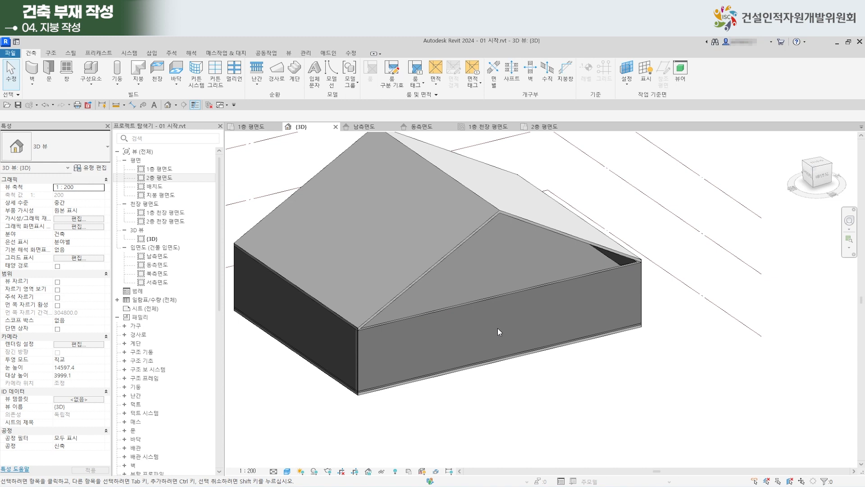
{"action": "left_click", "coordinate": [503, 295]}
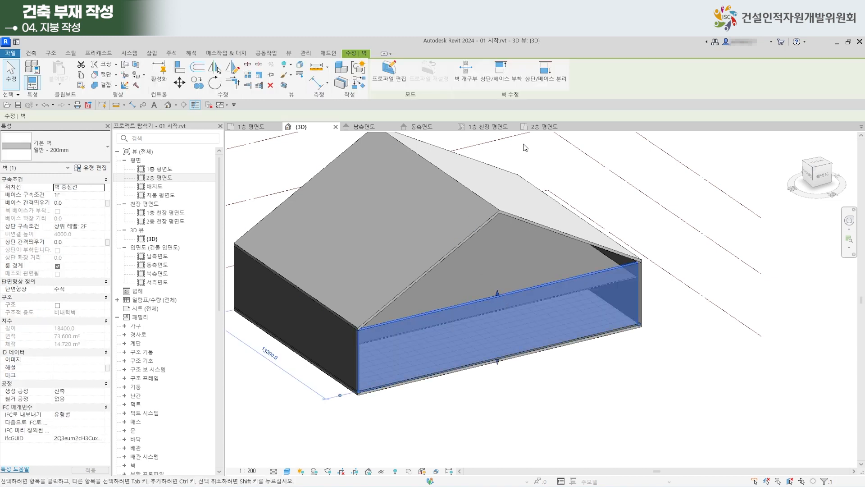
{"action": "left_click", "coordinate": [495, 80]}
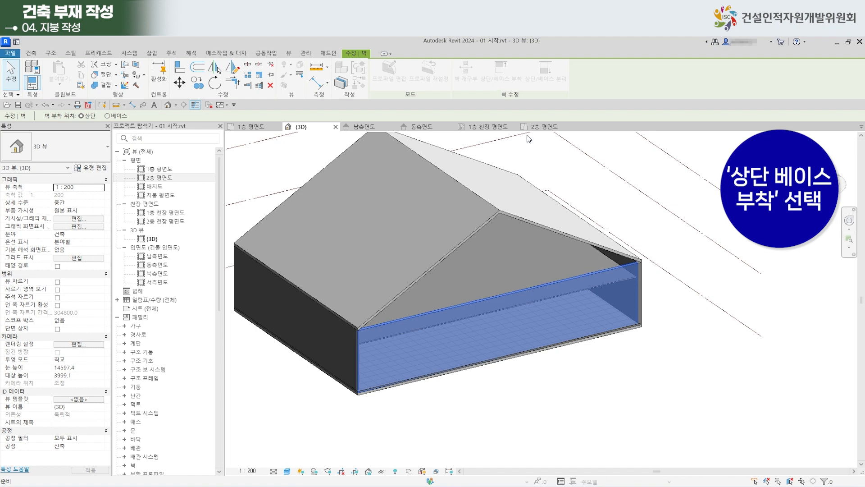
{"action": "left_click", "coordinate": [516, 219]}
{"action": "left_click", "coordinate": [577, 406]}
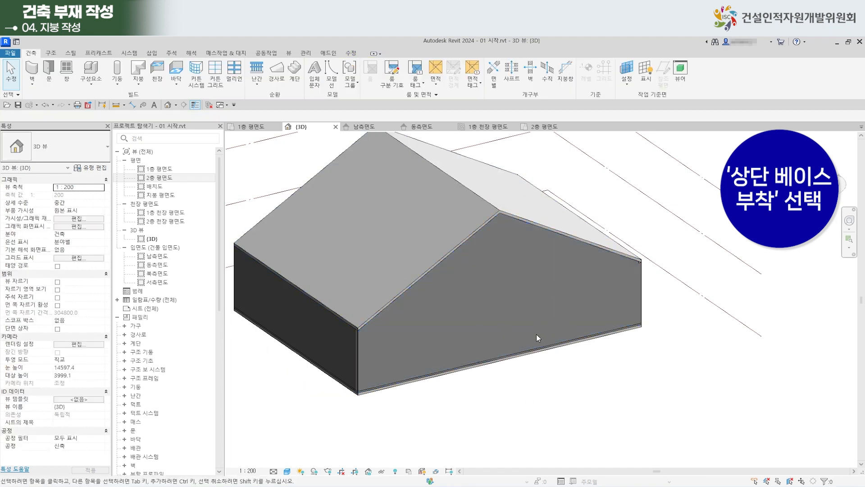
Attach the top of the opposite gable-end wall to the roof and check the building from both sides.
{"action": "middle_click_drag", "start_coordinate": [383, 342], "coordinate": [606, 380], "text": "shift"}
{"action": "scroll", "coordinate": [641, 353], "scroll_direction": "up", "scroll_amount": 1}
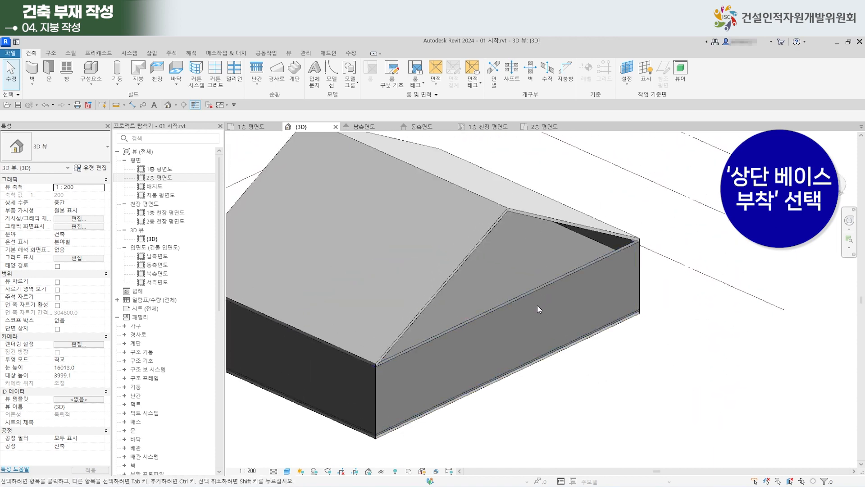
{"action": "left_click", "coordinate": [536, 291]}
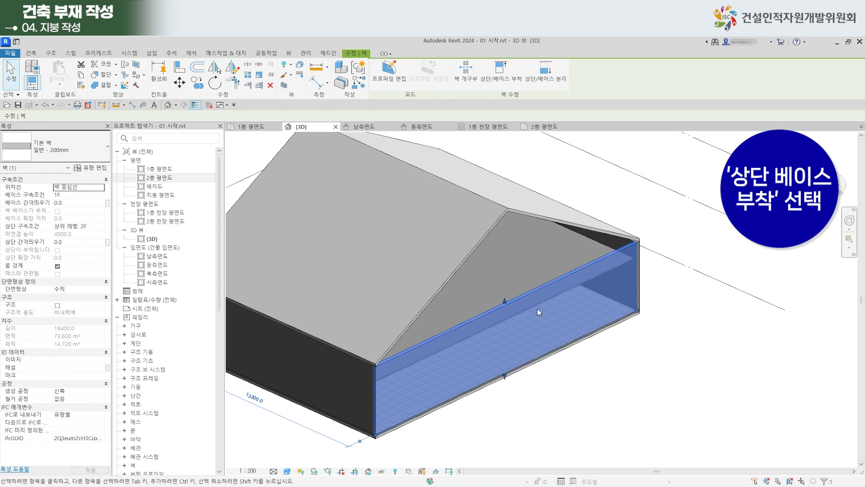
{"action": "left_click", "coordinate": [500, 80]}
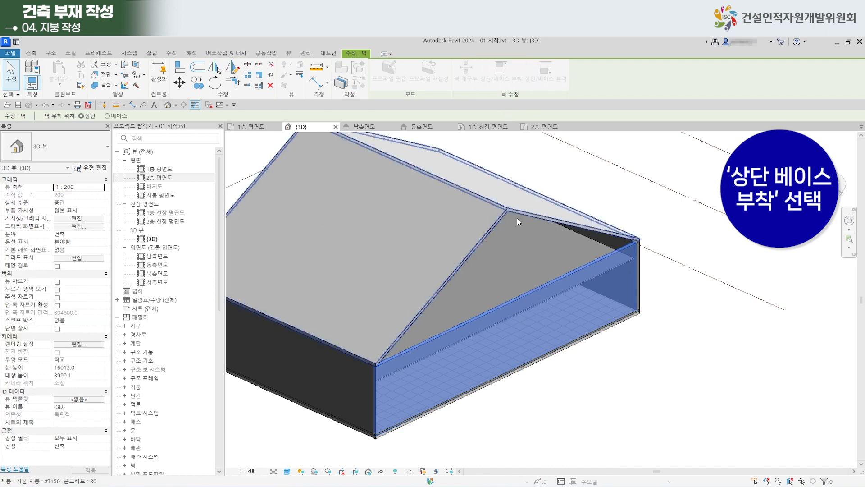
{"action": "left_click", "coordinate": [494, 228]}
{"action": "key", "text": "Escape"}
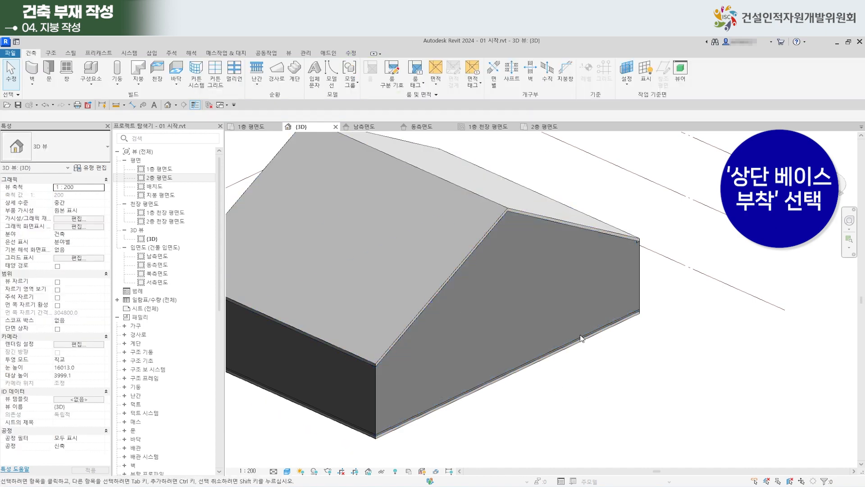
{"action": "scroll", "coordinate": [577, 331], "scroll_direction": "down", "scroll_amount": 3}
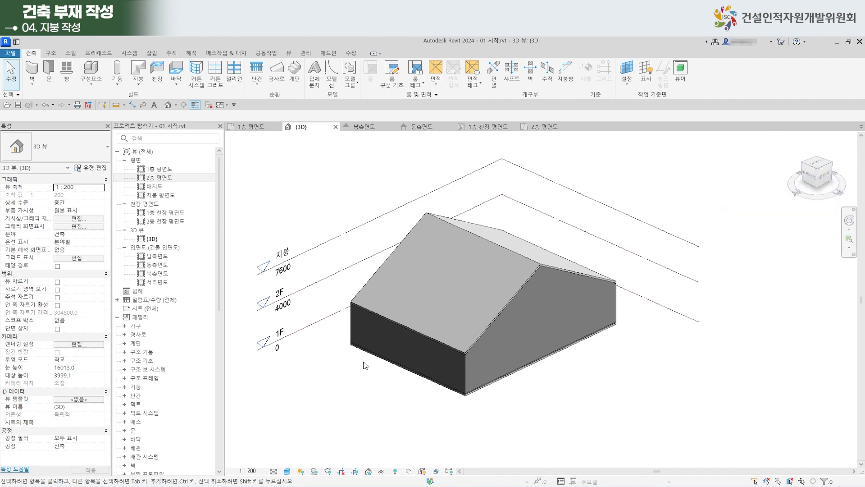
{"action": "middle_click_drag", "start_coordinate": [526, 303], "coordinate": [381, 356], "text": "shift"}
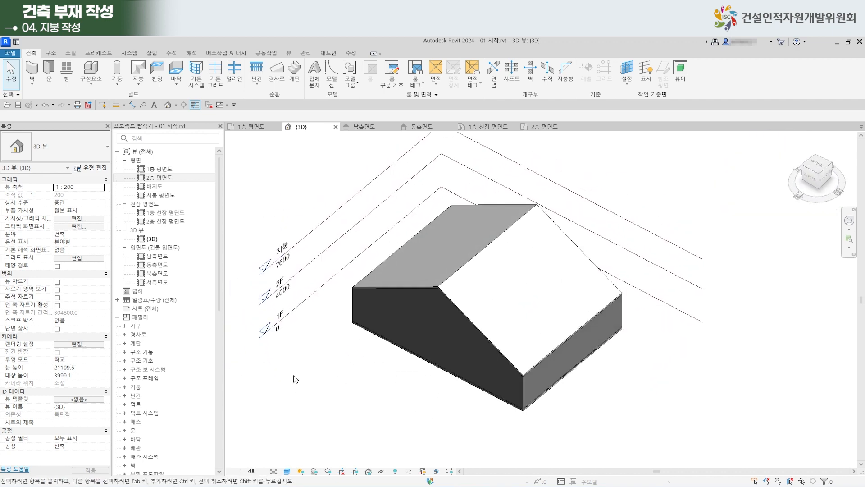